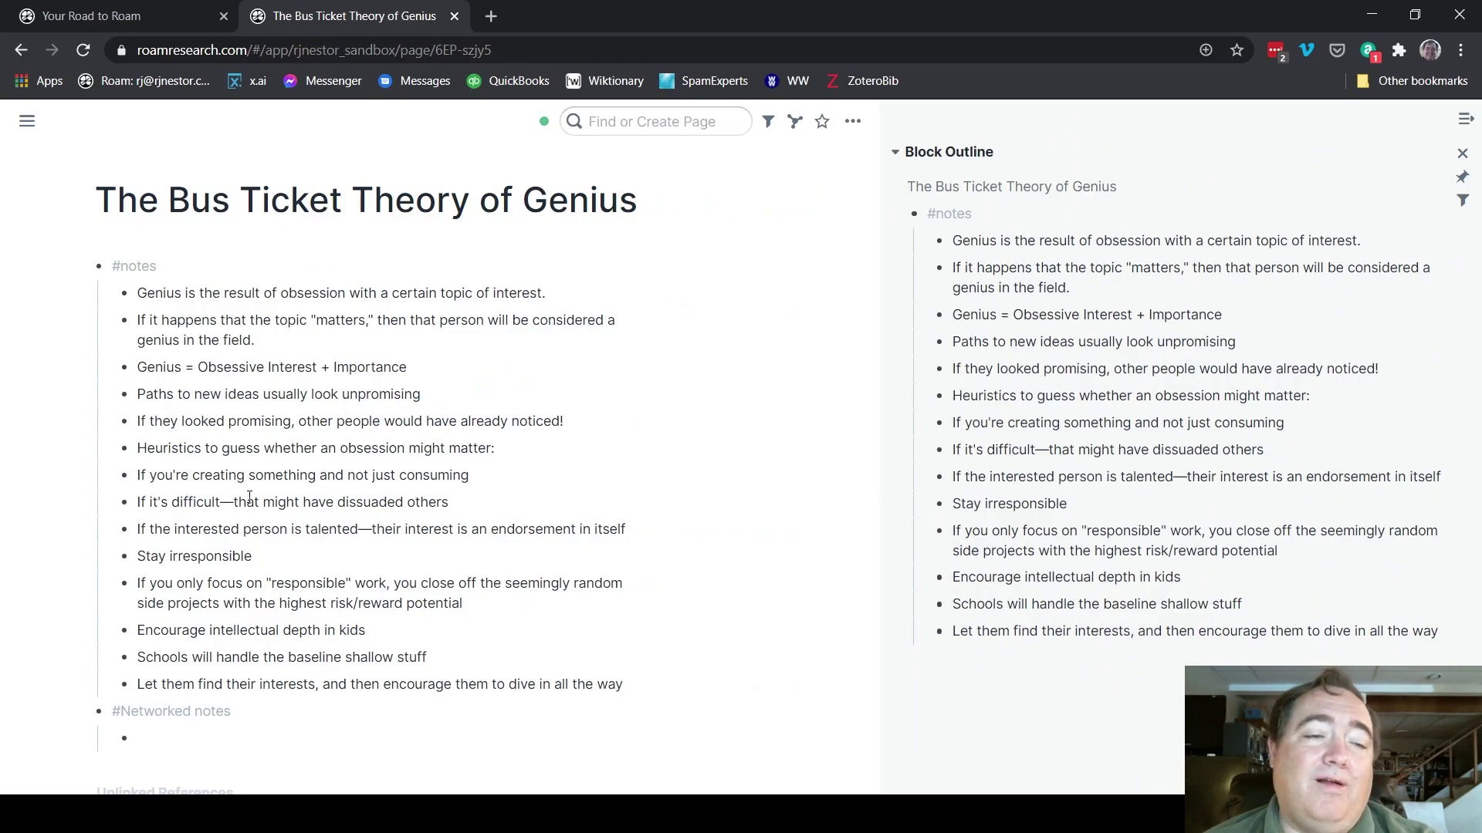
Focus on the #Networked notes block and widen the sidebar showing the original notes
right_click(98, 716)
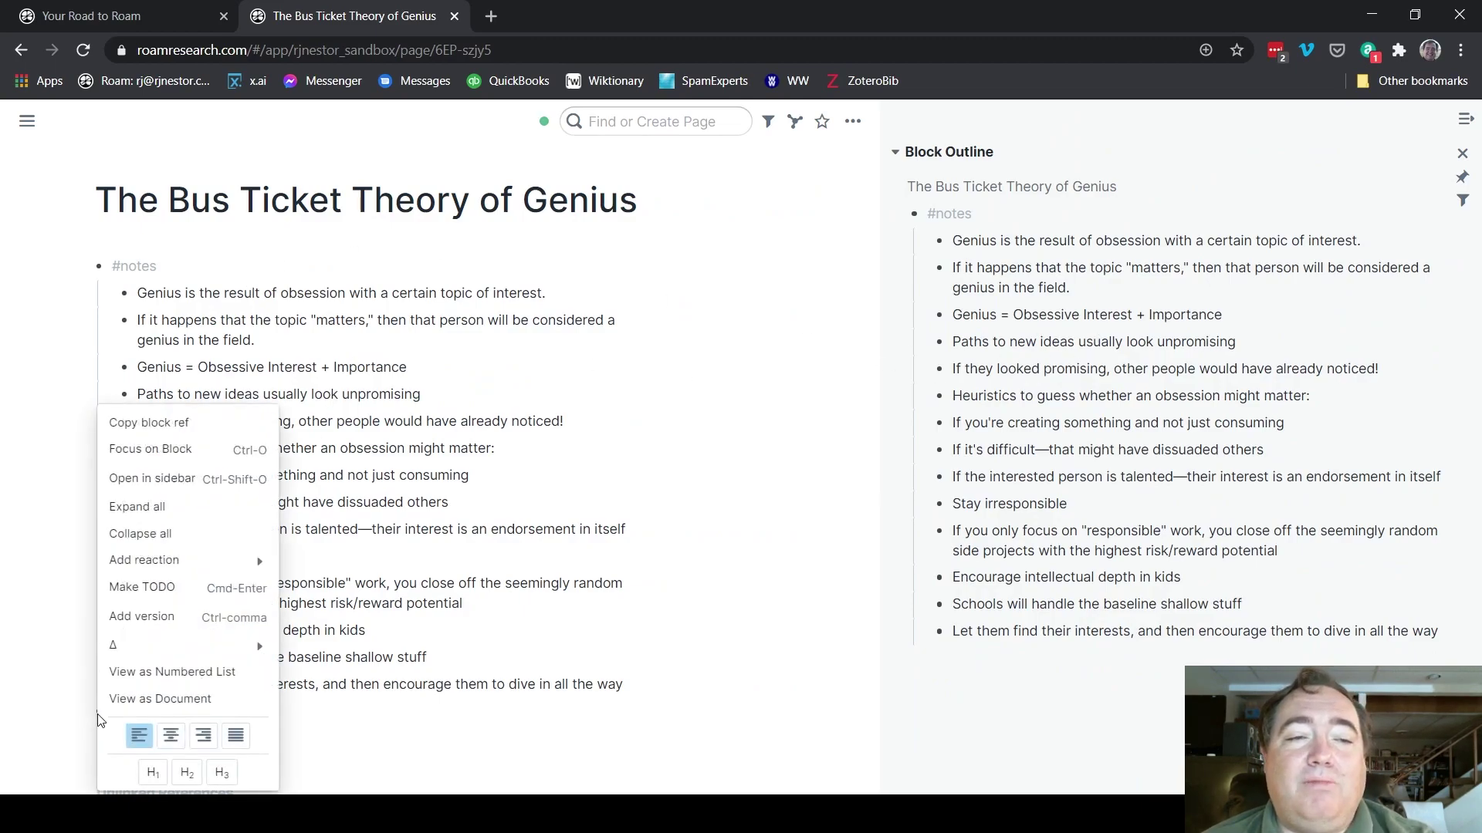
click(183, 449)
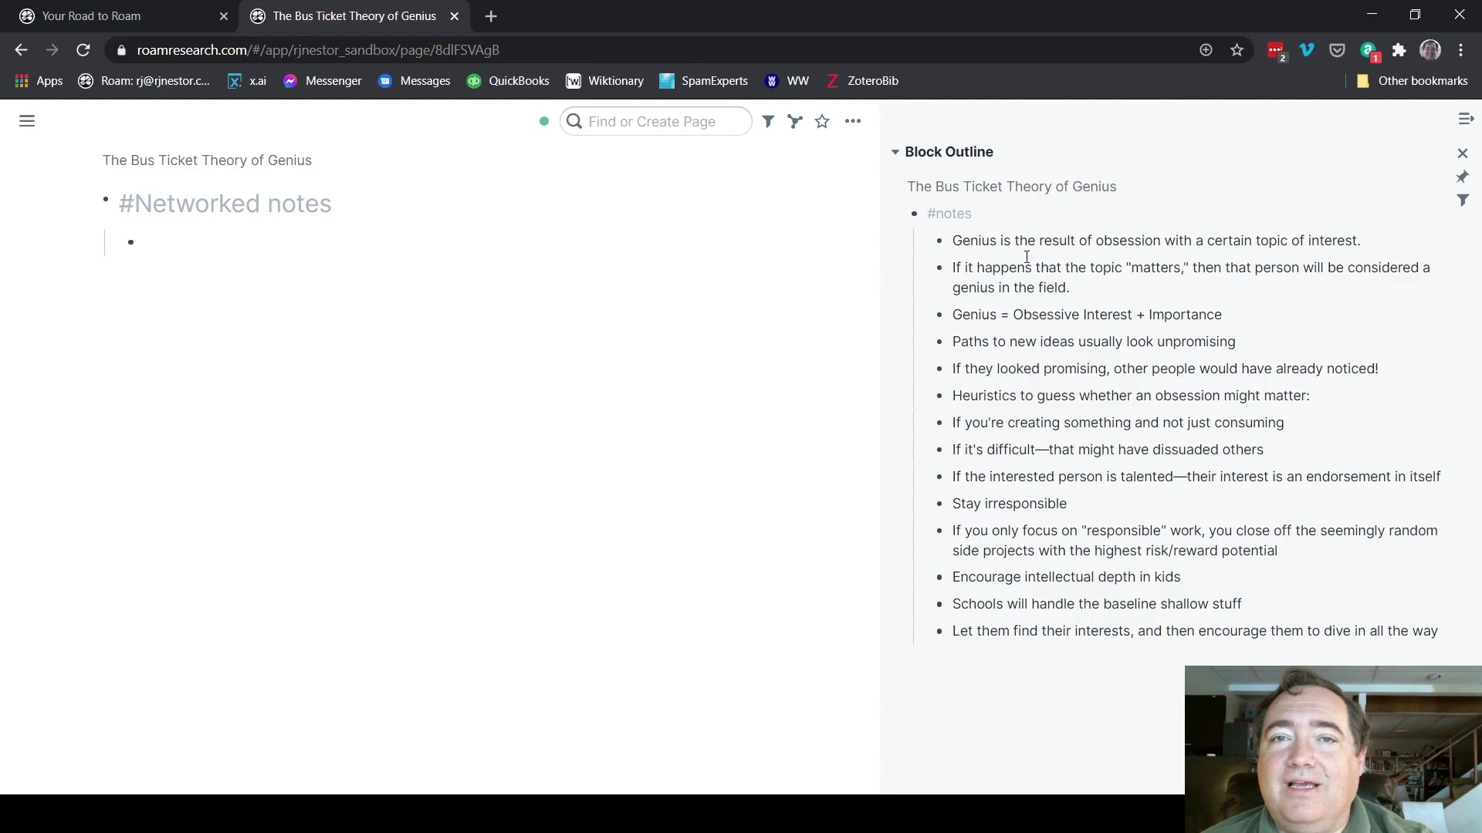
drag(881, 108, 796, 108)
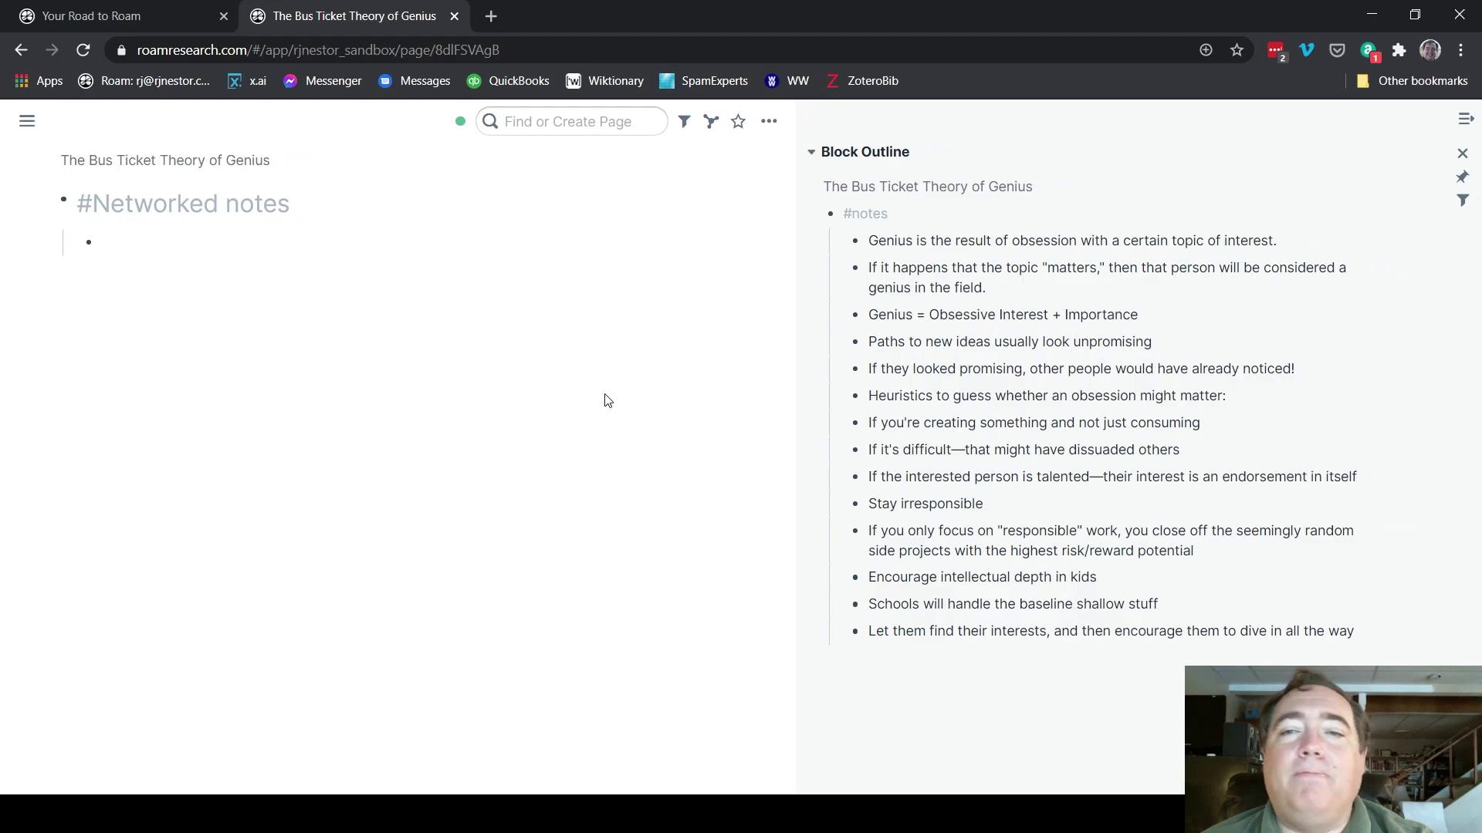
Copy the note "Genius is the result of obsession with a certain topic of interest." into the empty block under #Networked notes
right_click(858, 244)
click(984, 231)
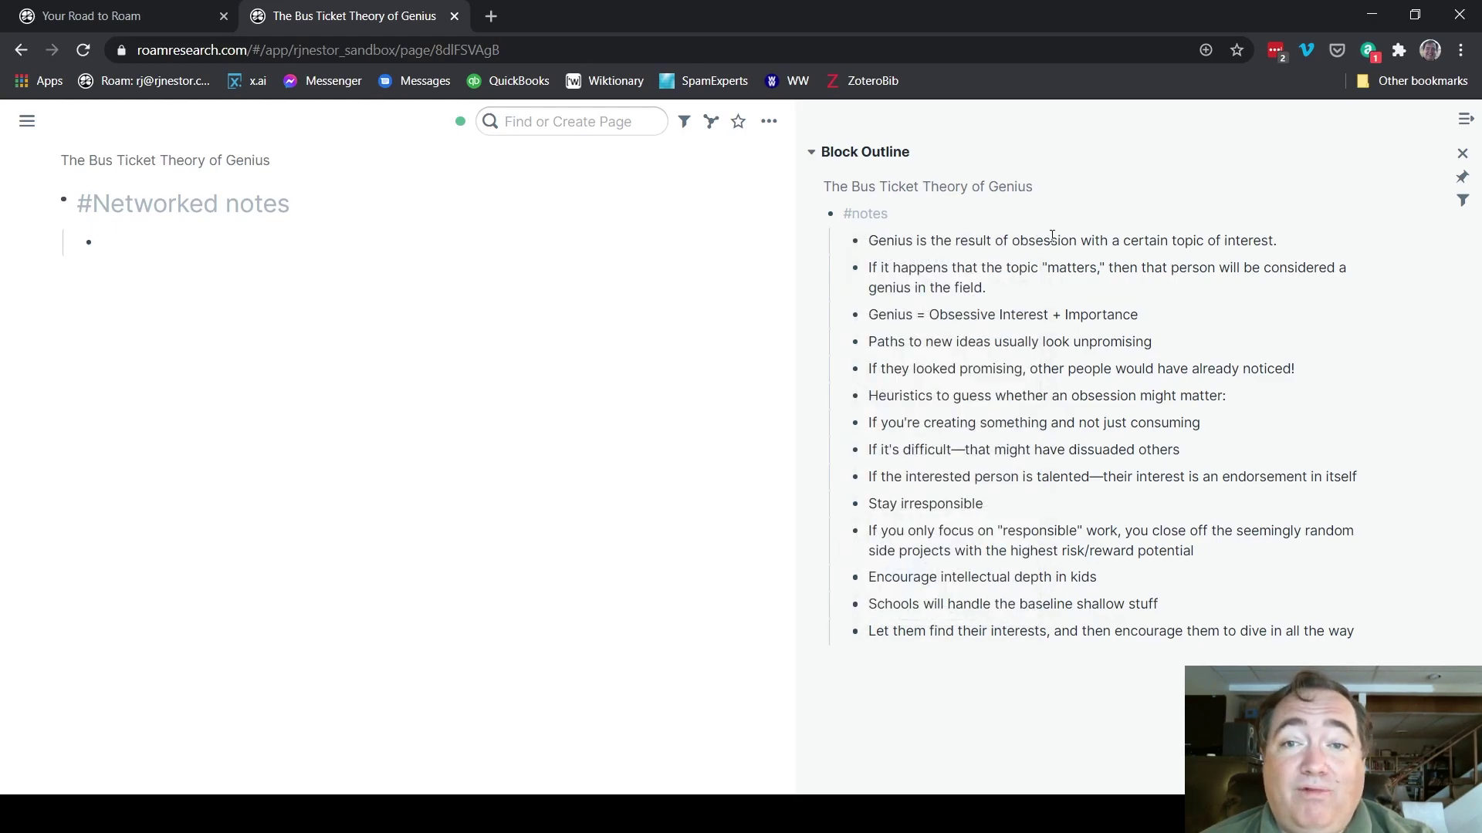
triple_click(1052, 240)
key(ctrl+c)
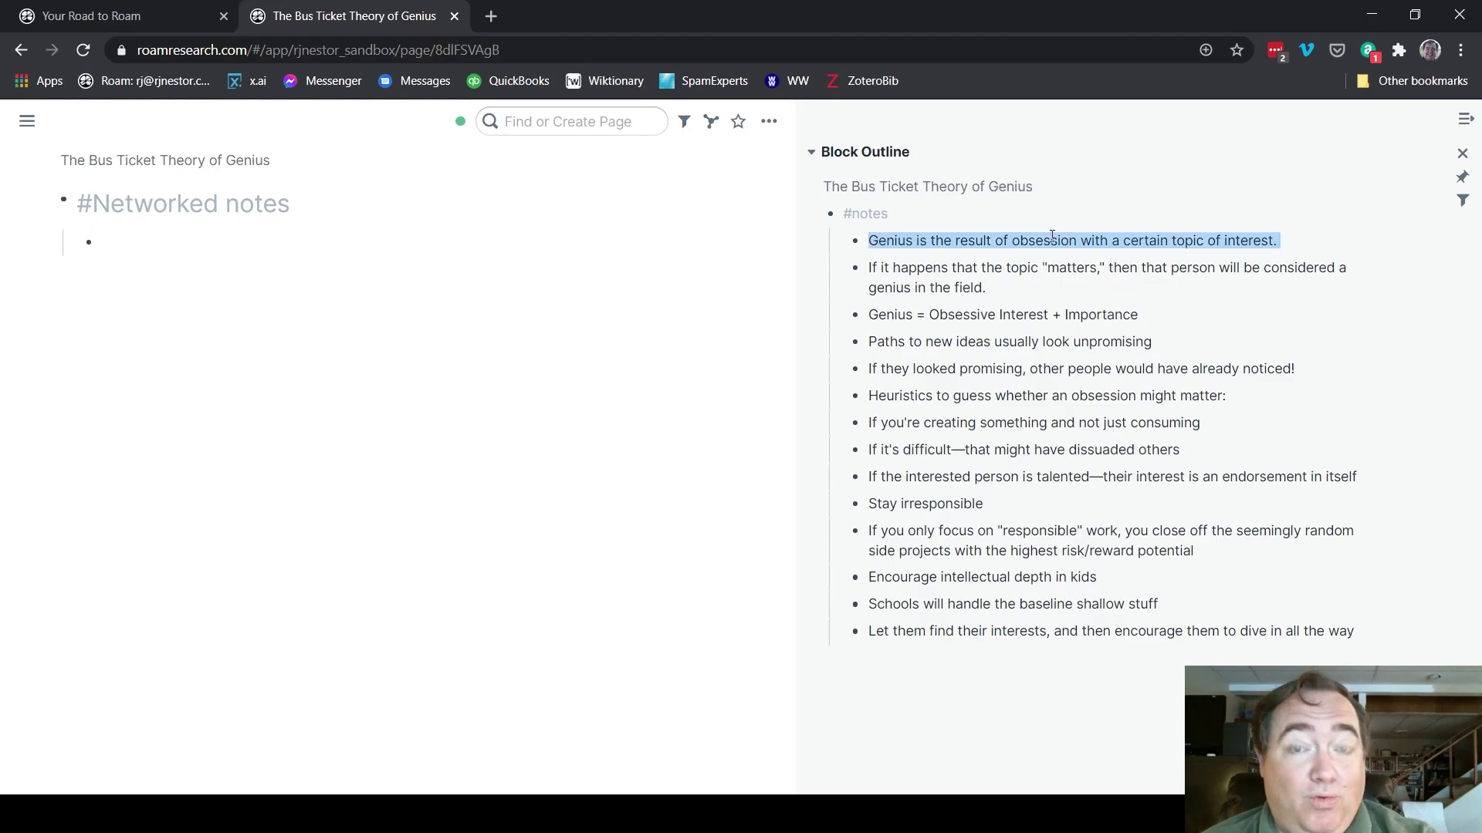
click(132, 233)
key(ctrl+v)
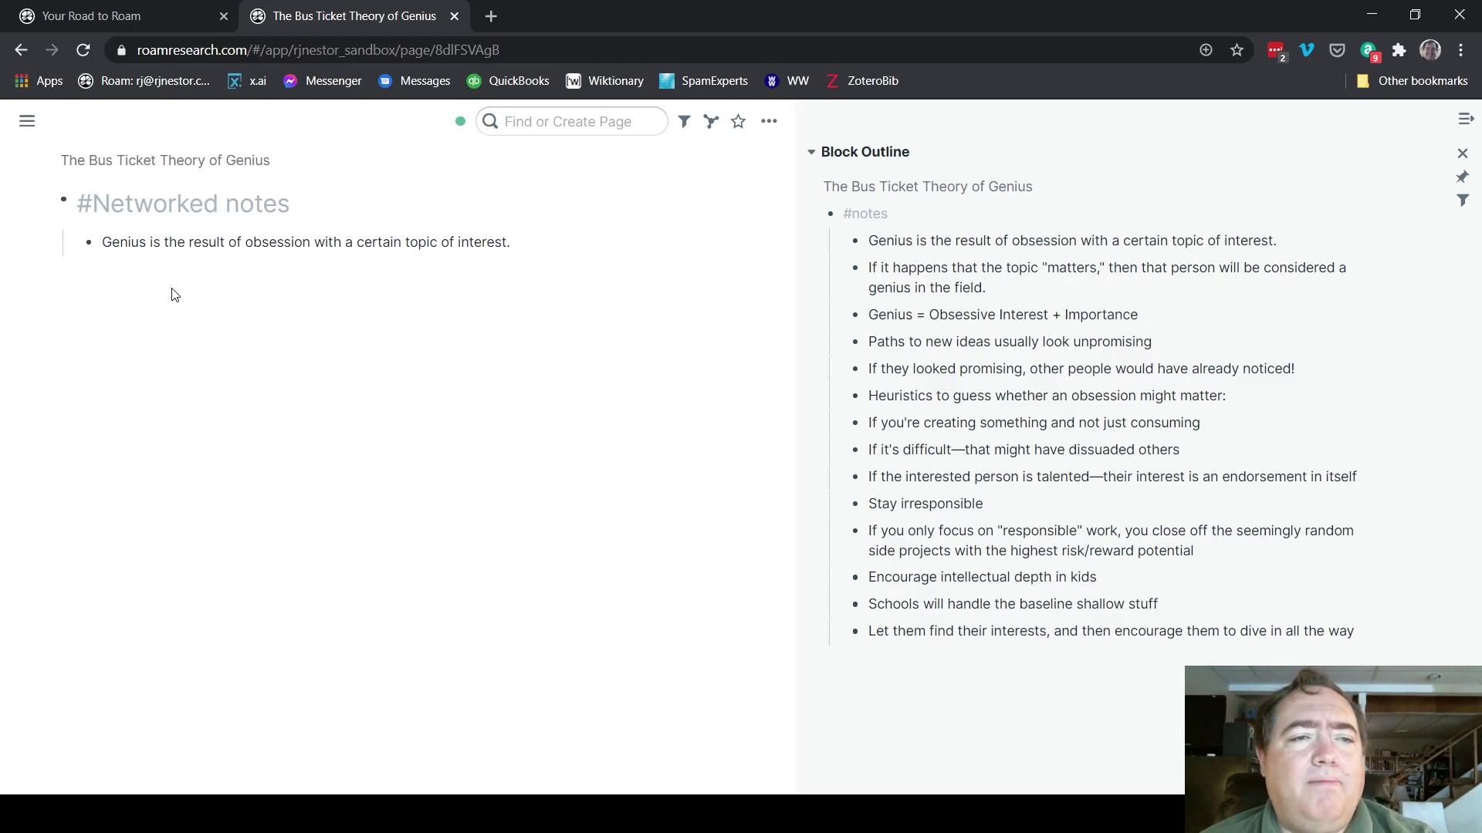
Turn the words "Genius" and "obsession" in the first networked note into [[page links]]
double_click(112, 244)
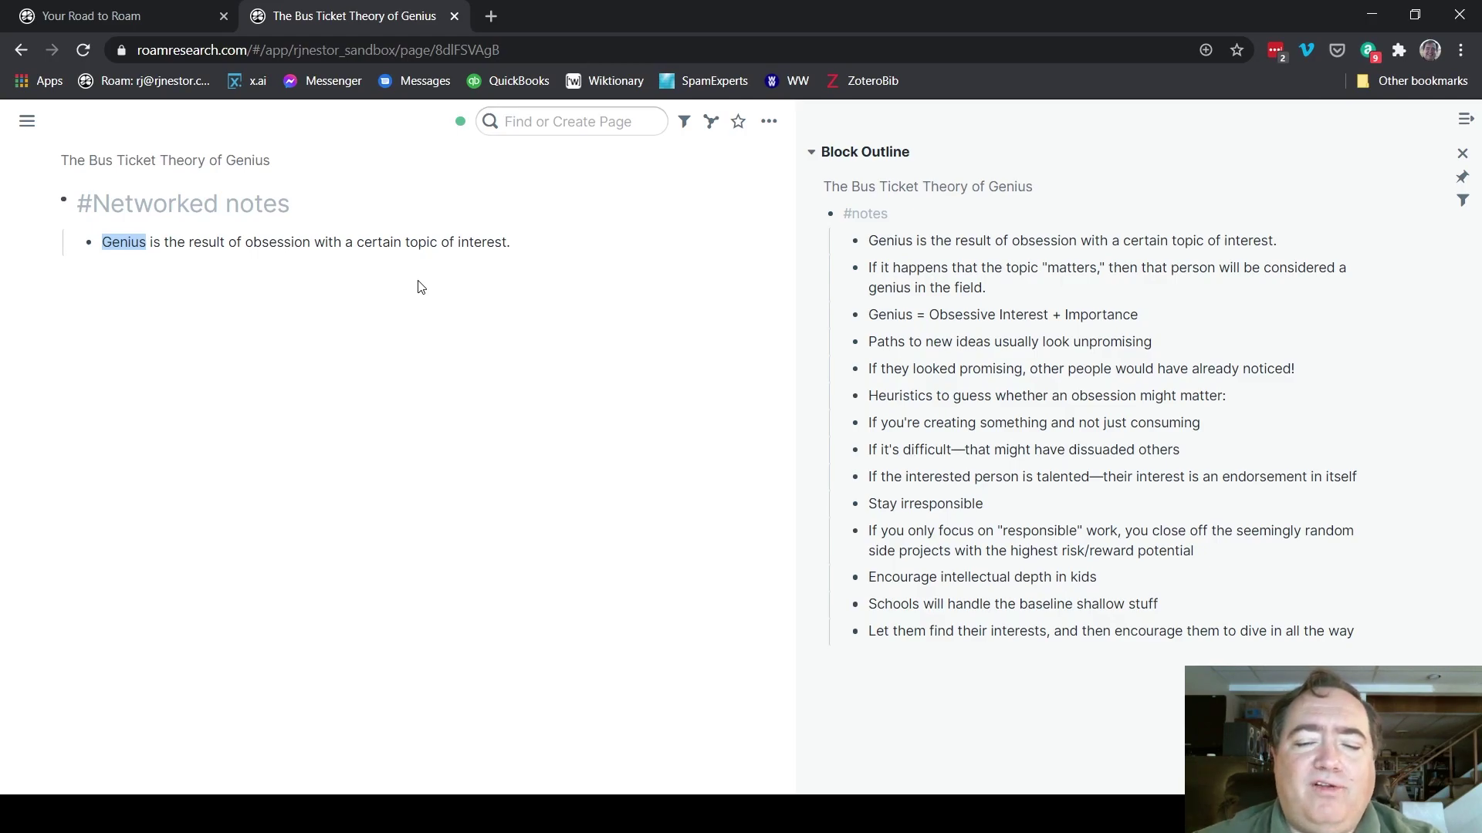
text([[)
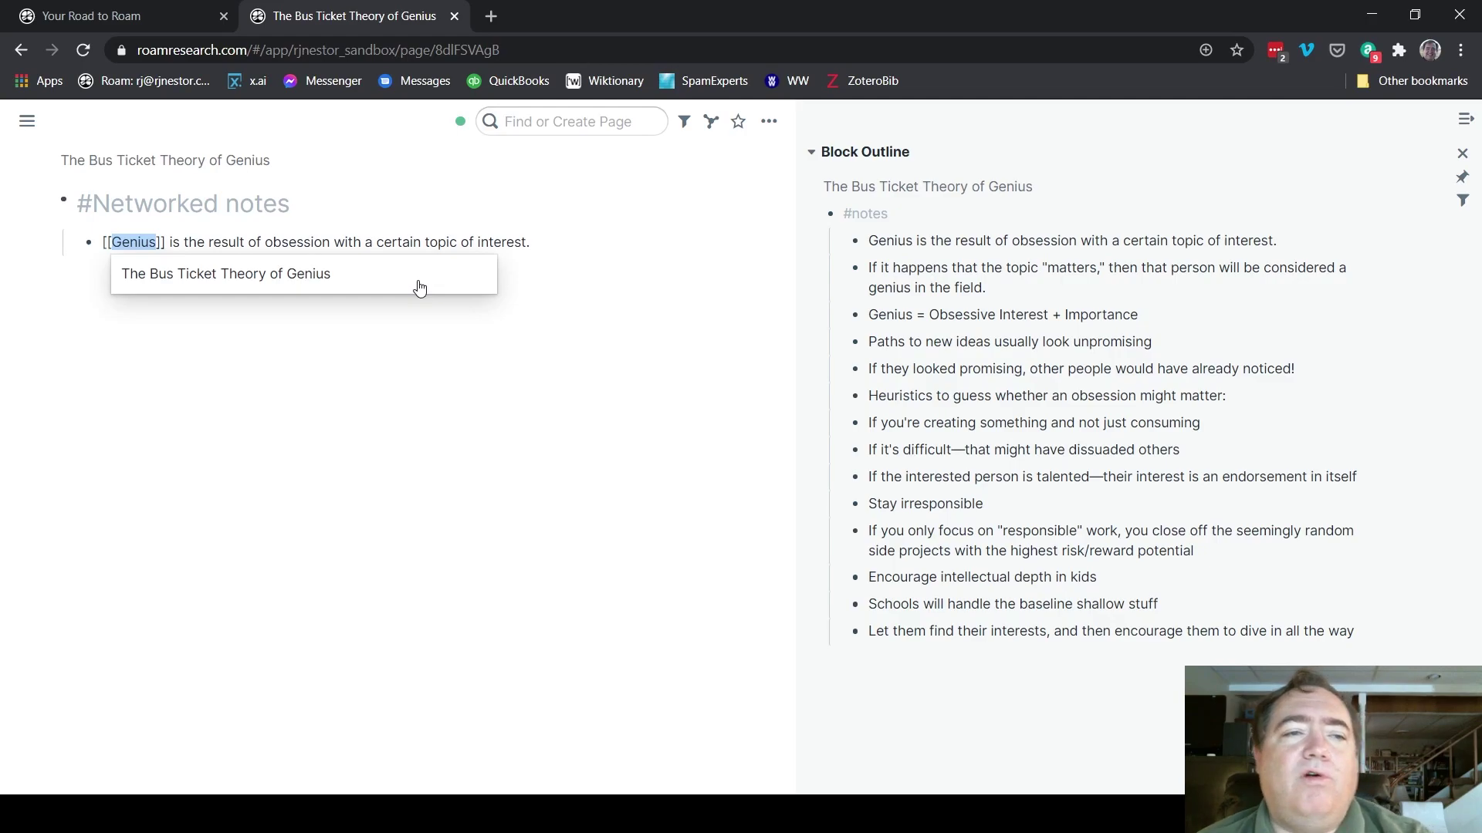
click(399, 369)
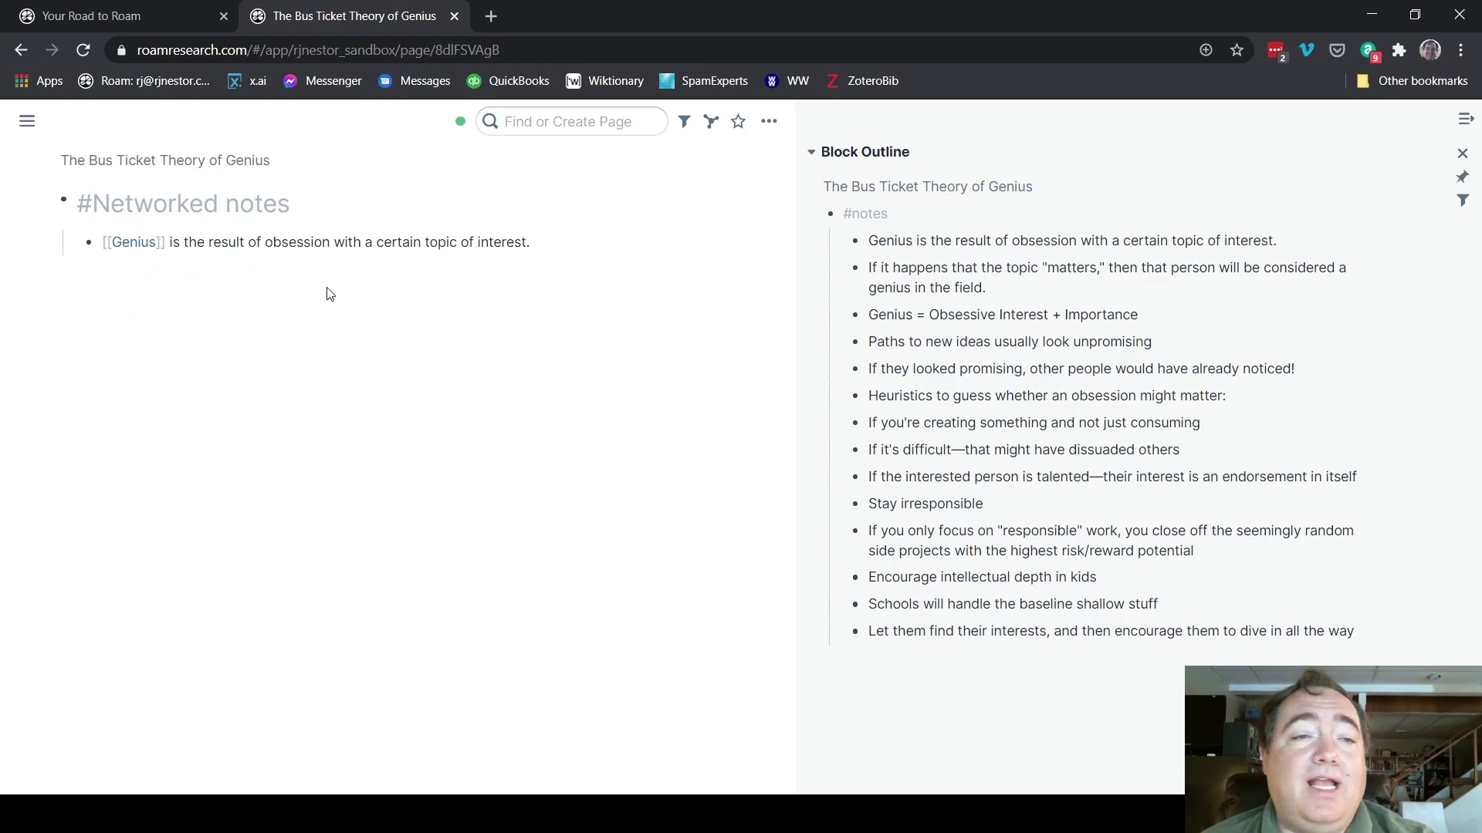
double_click(274, 242)
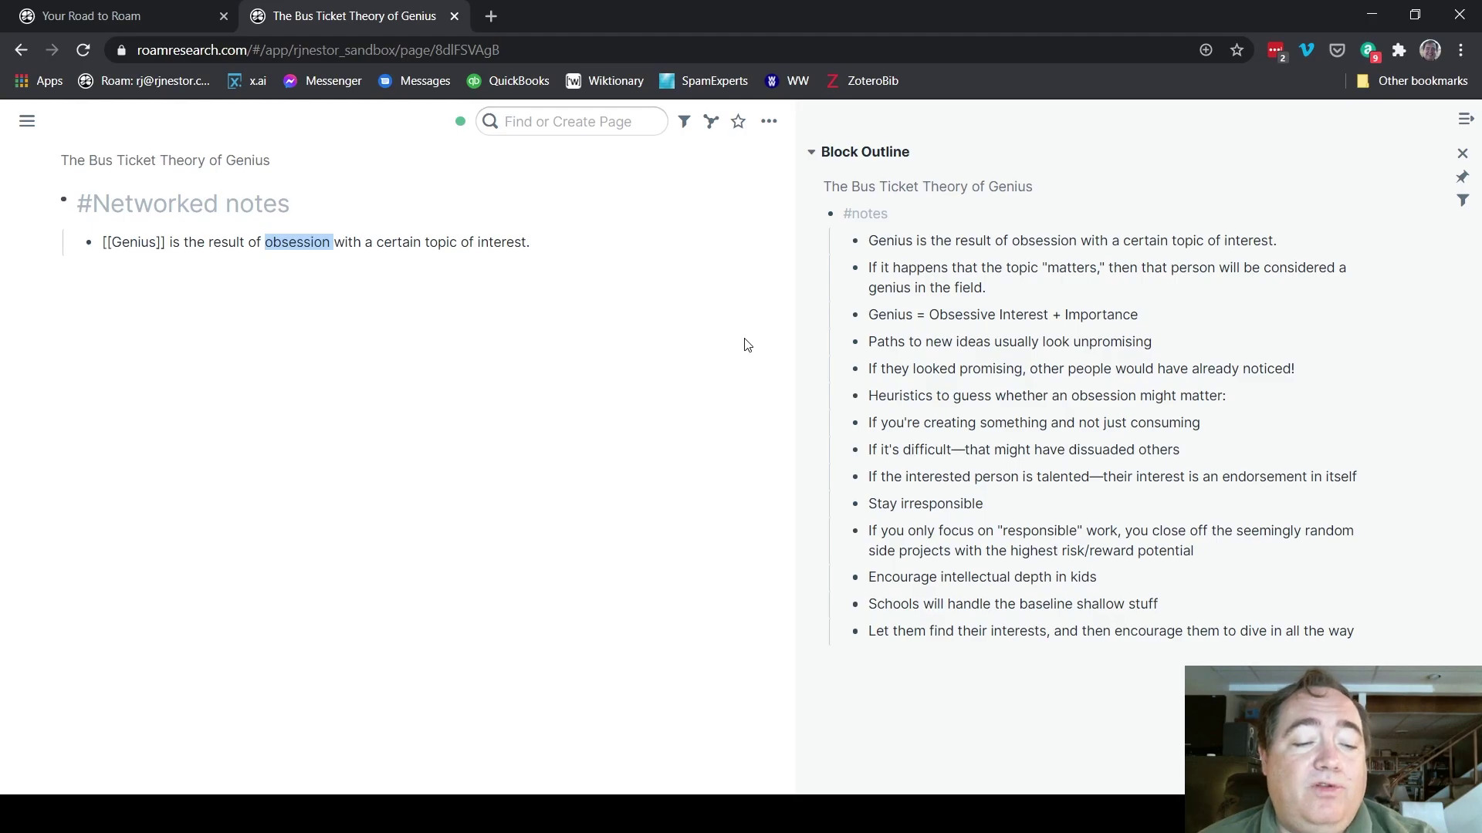
key(shift+Left)
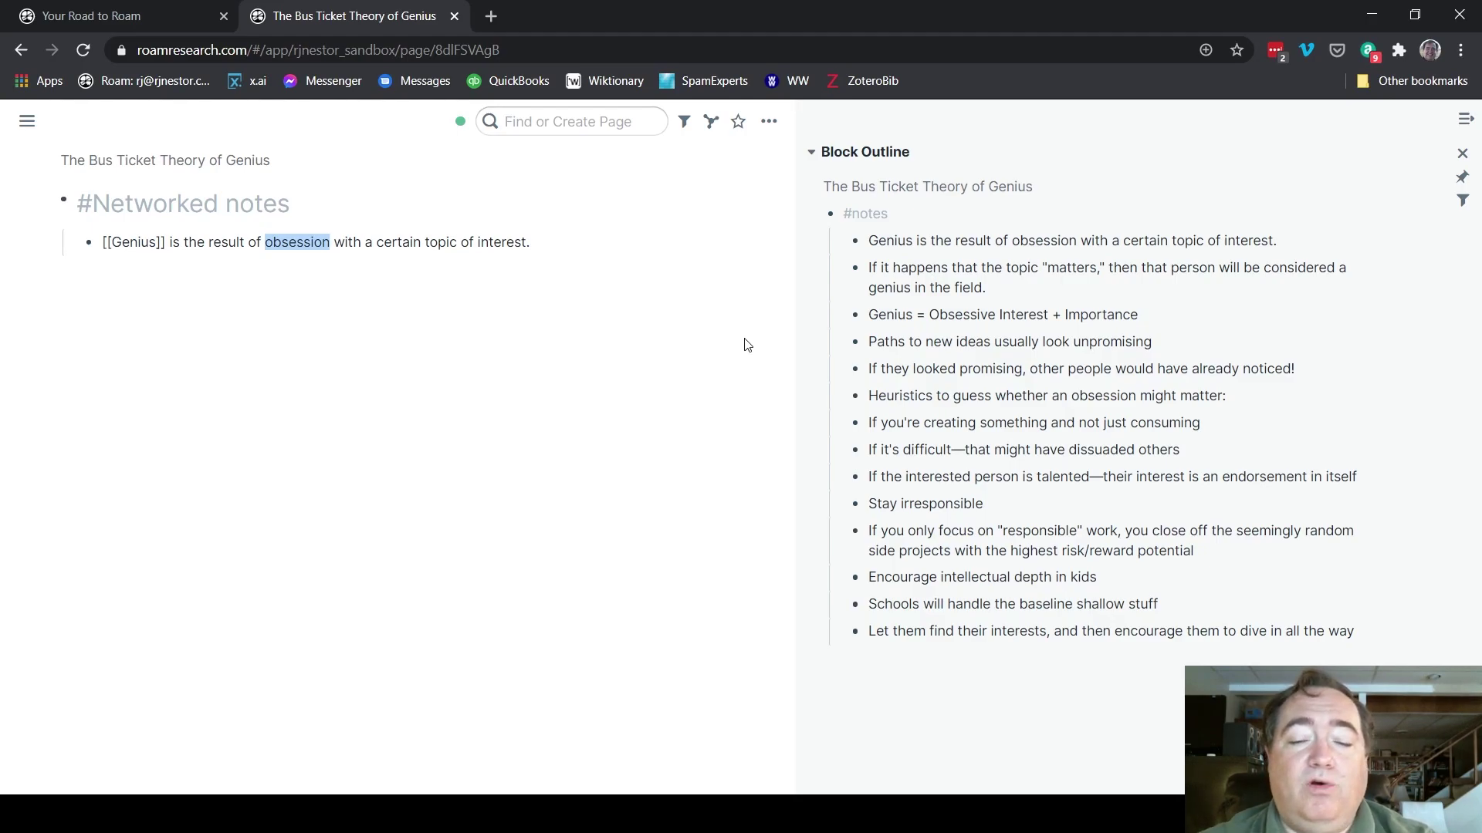
text([[)
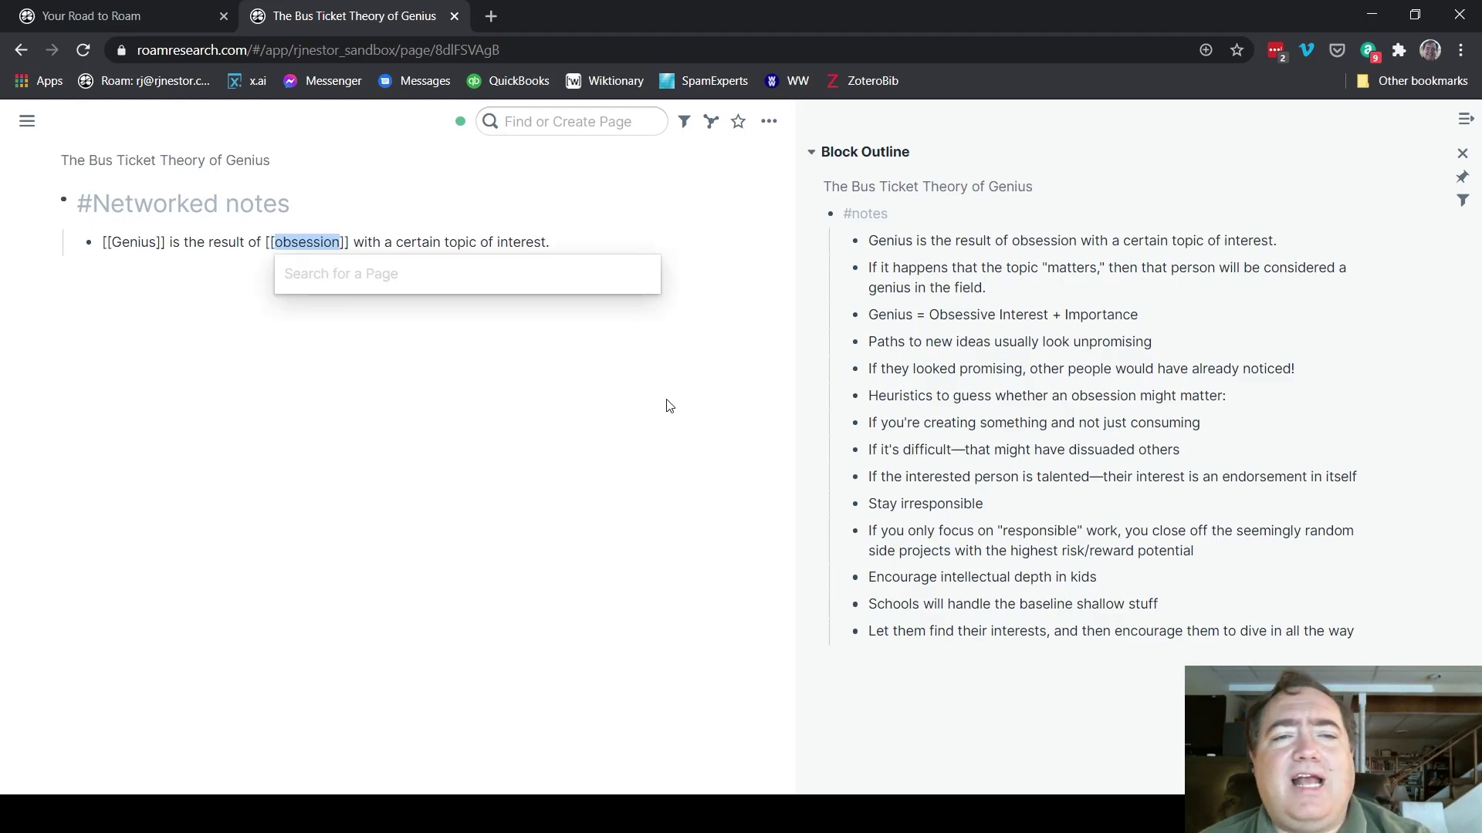
click(663, 409)
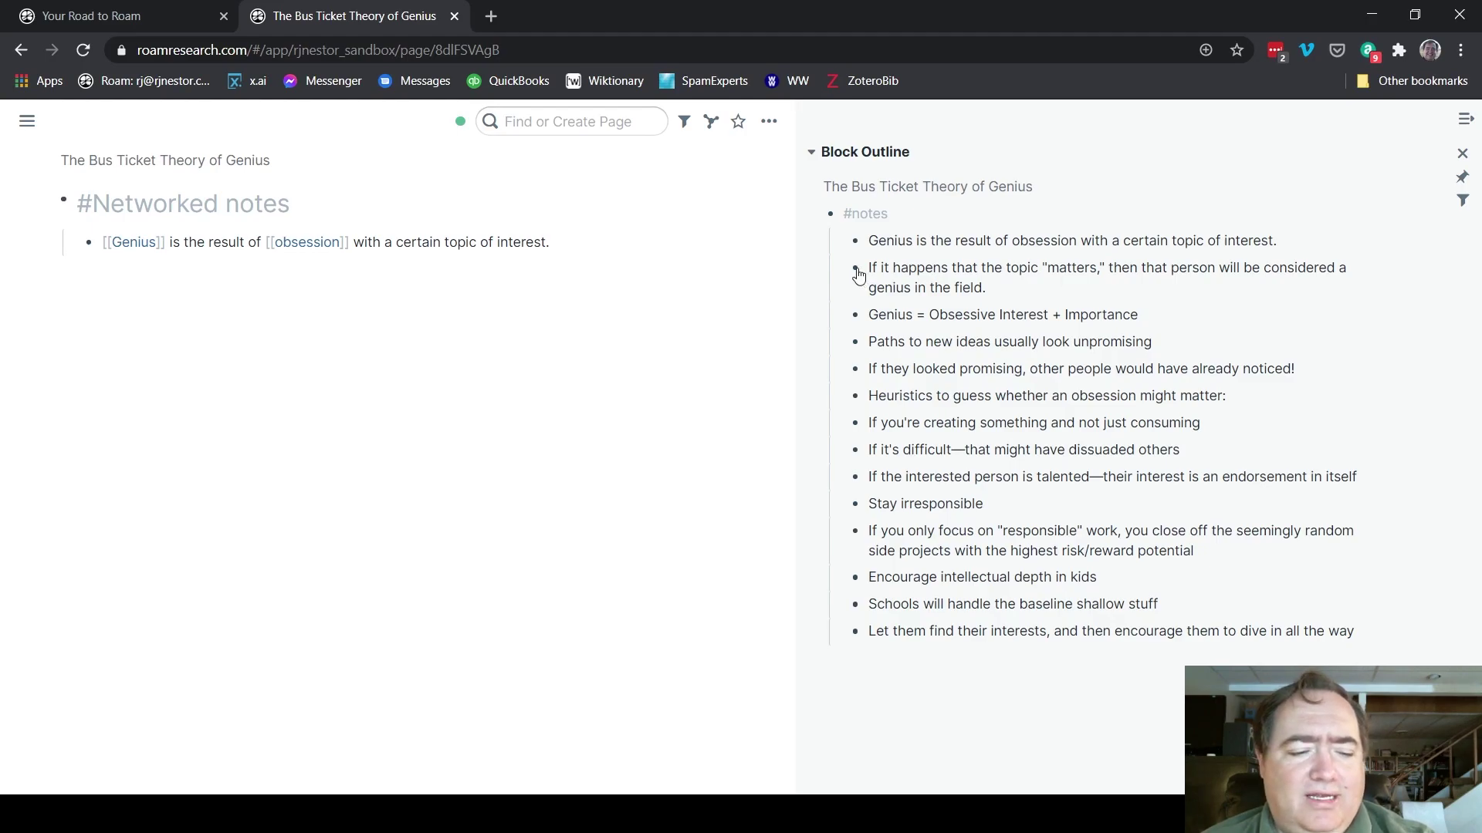
drag(856, 270, 185, 266)
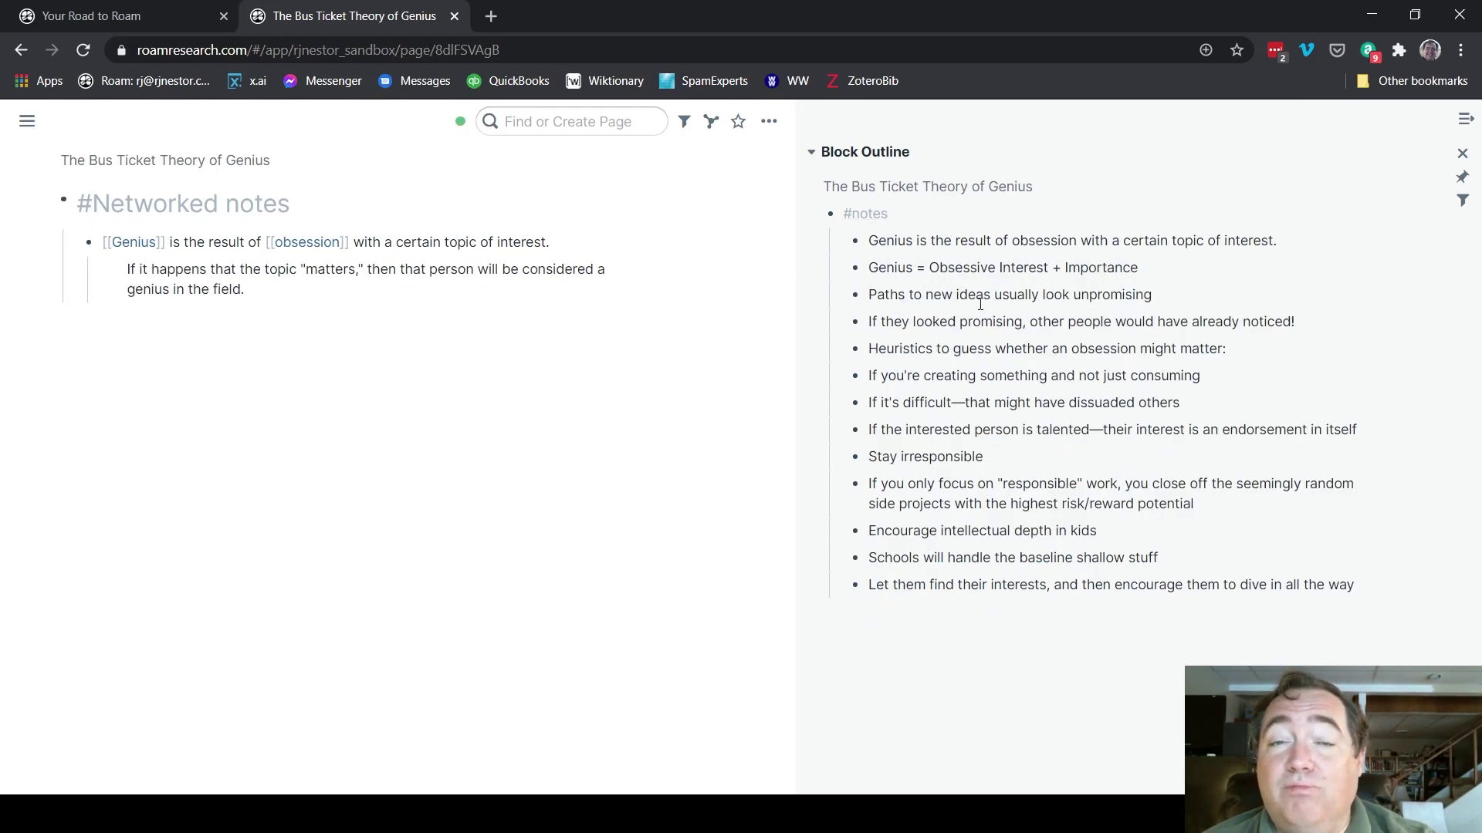
key(ctrl+z)
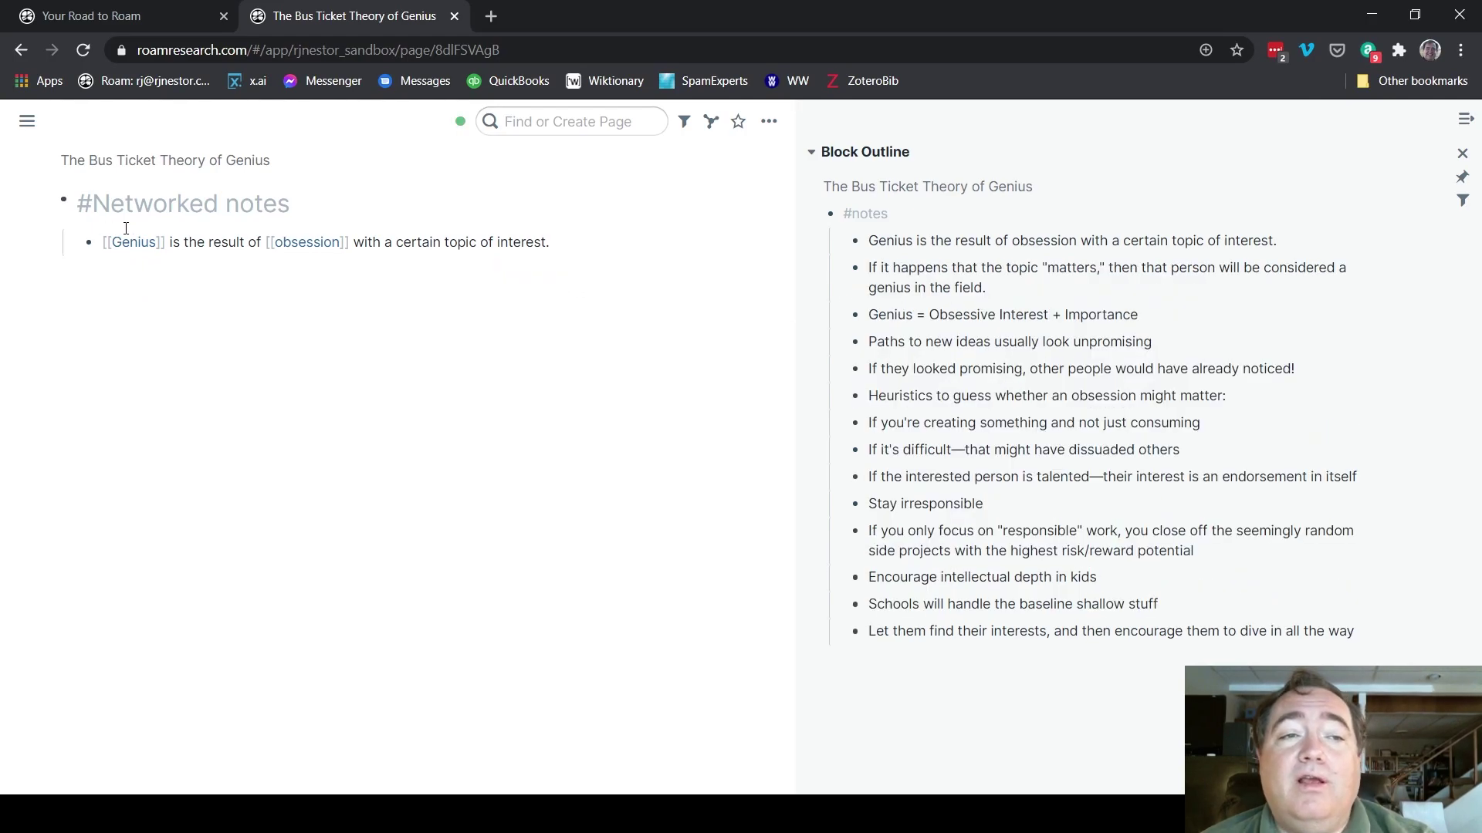
right_click(89, 243)
click(179, 536)
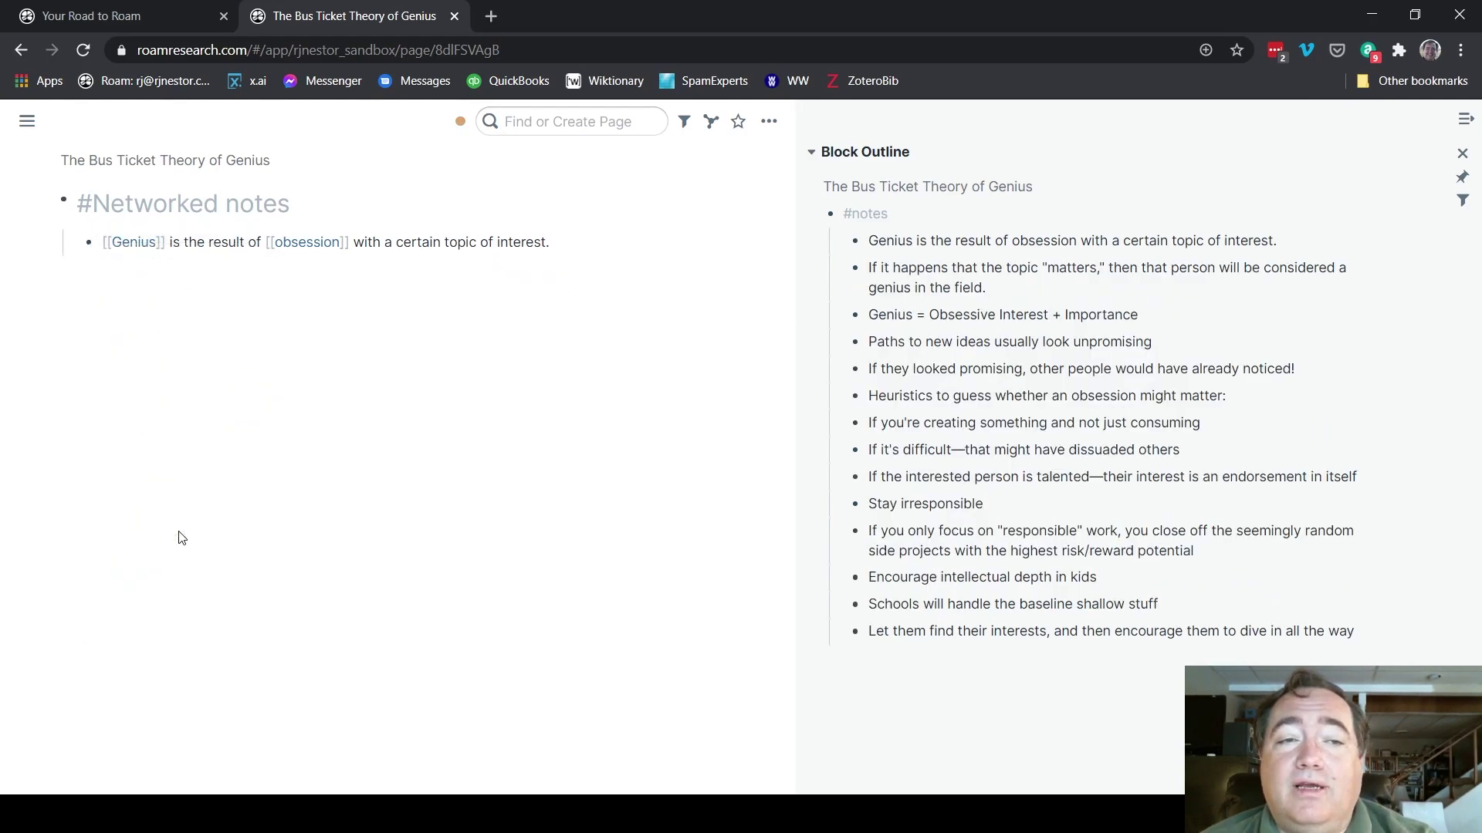
Copy the note starting "If it happens that the topic" into a new block indented beneath the first networked note
triple_click(885, 240)
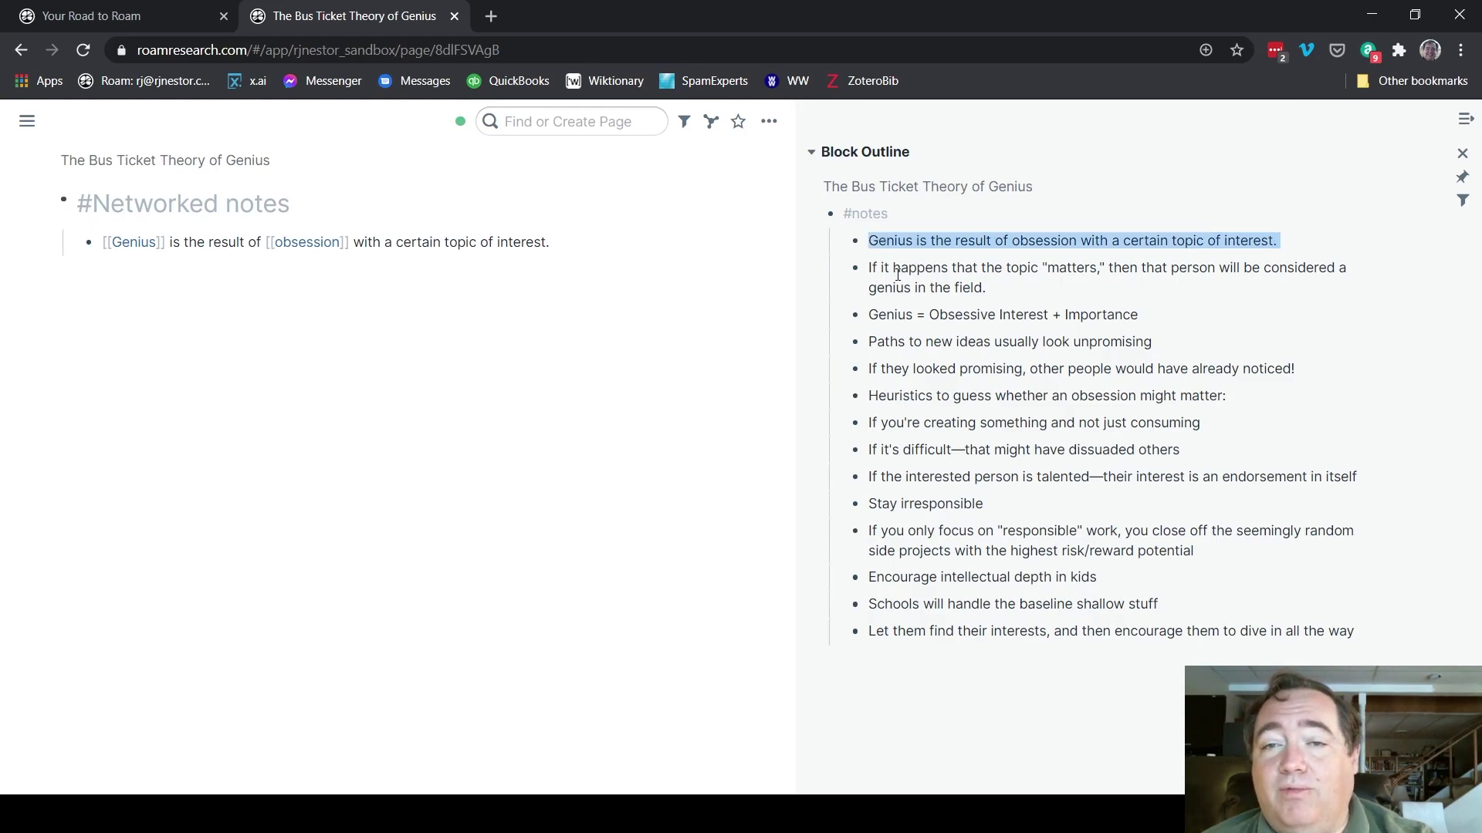
triple_click(898, 269)
key(ctrl+c)
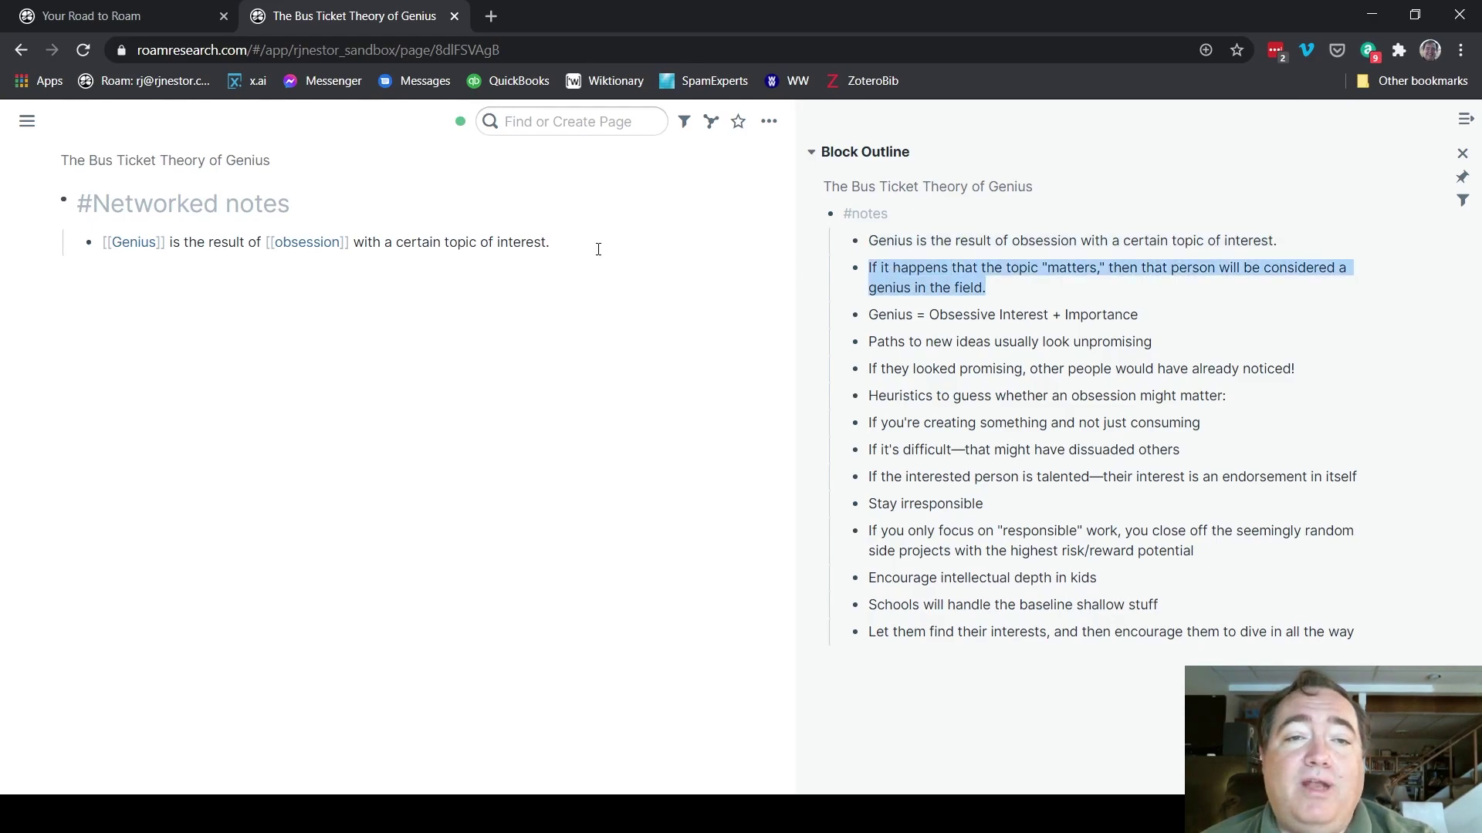
click(599, 249)
key(Return)
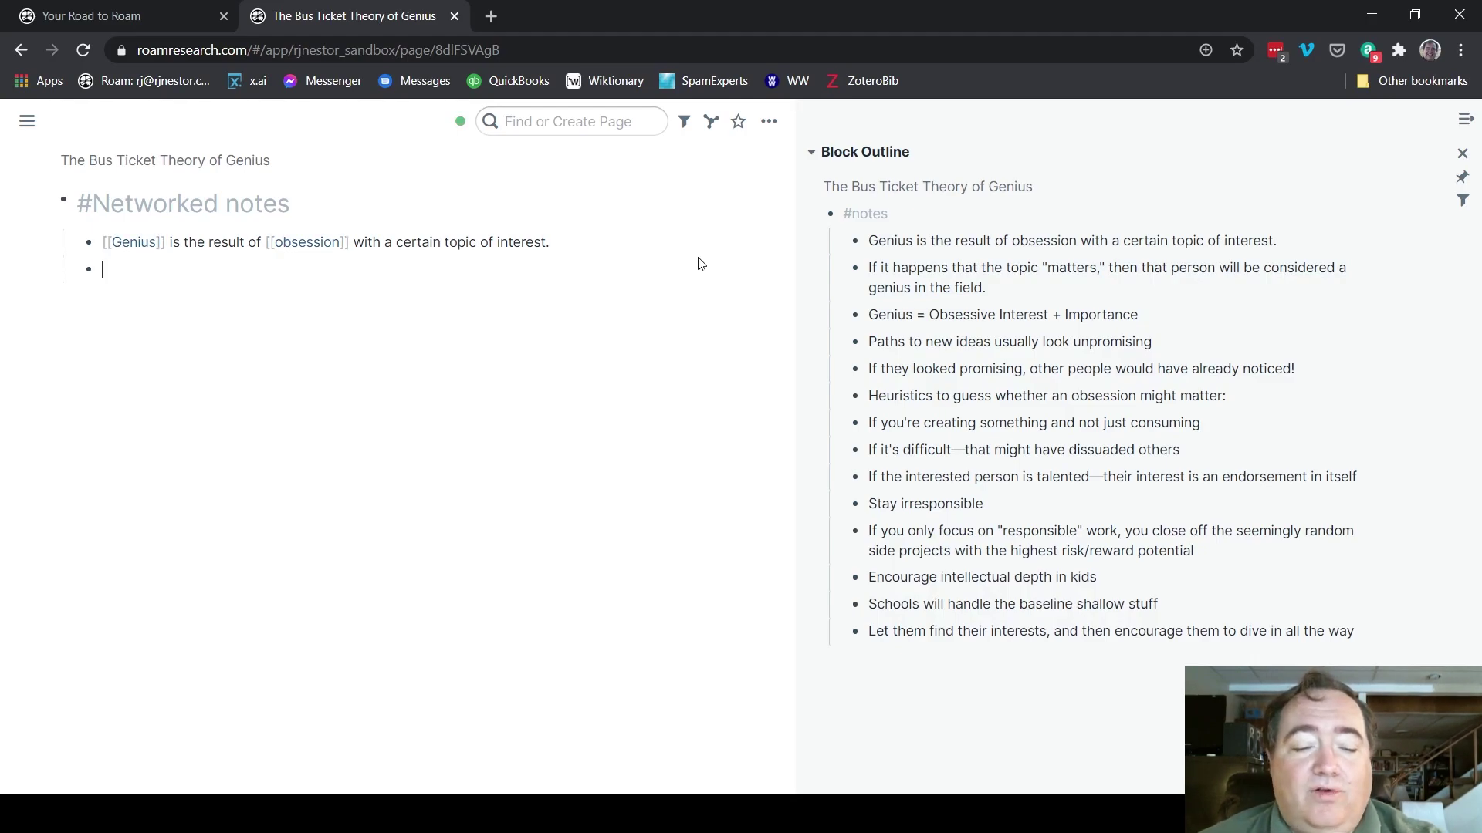
key(ctrl+v)
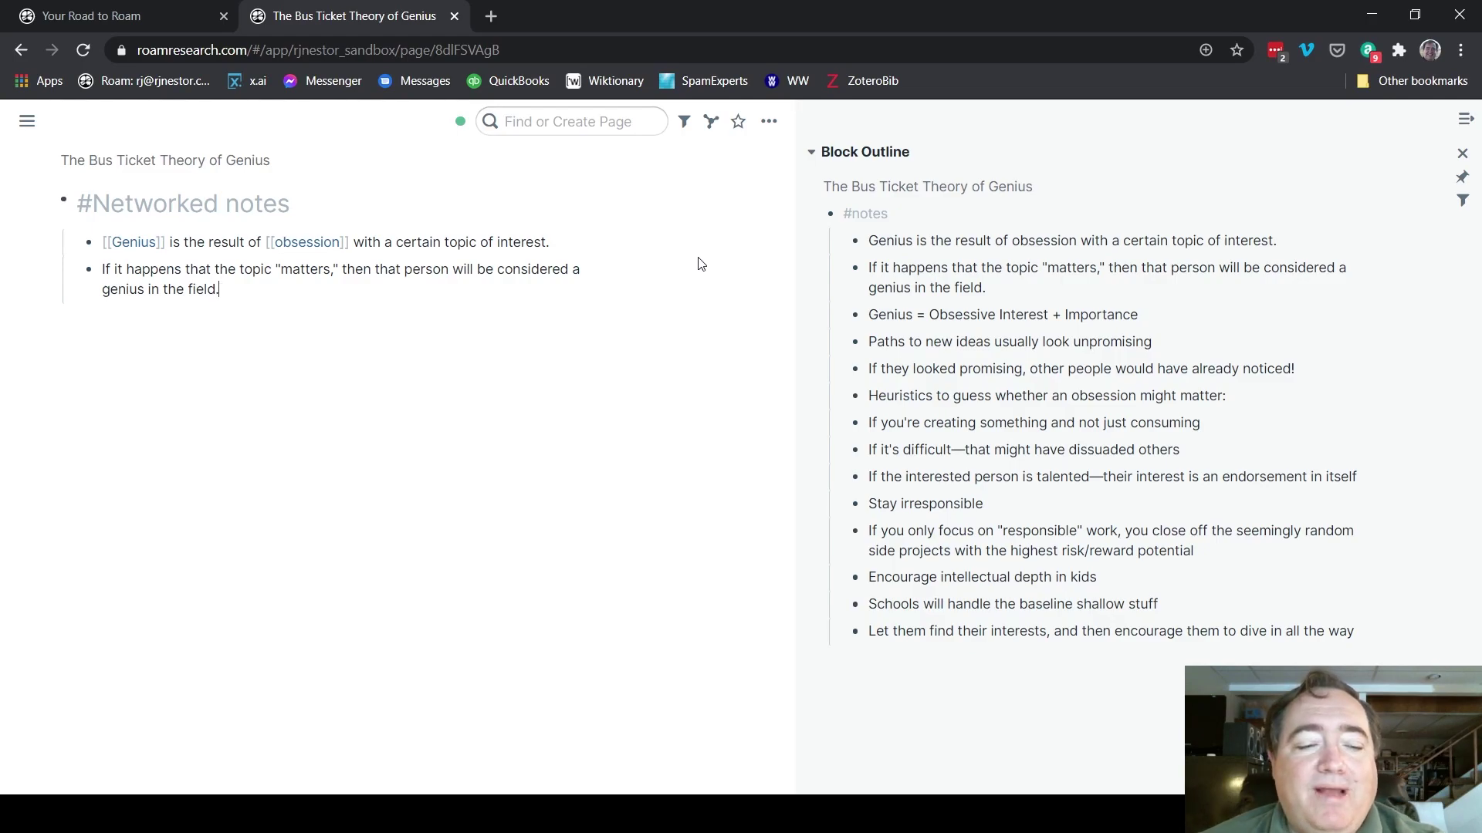
key(Tab)
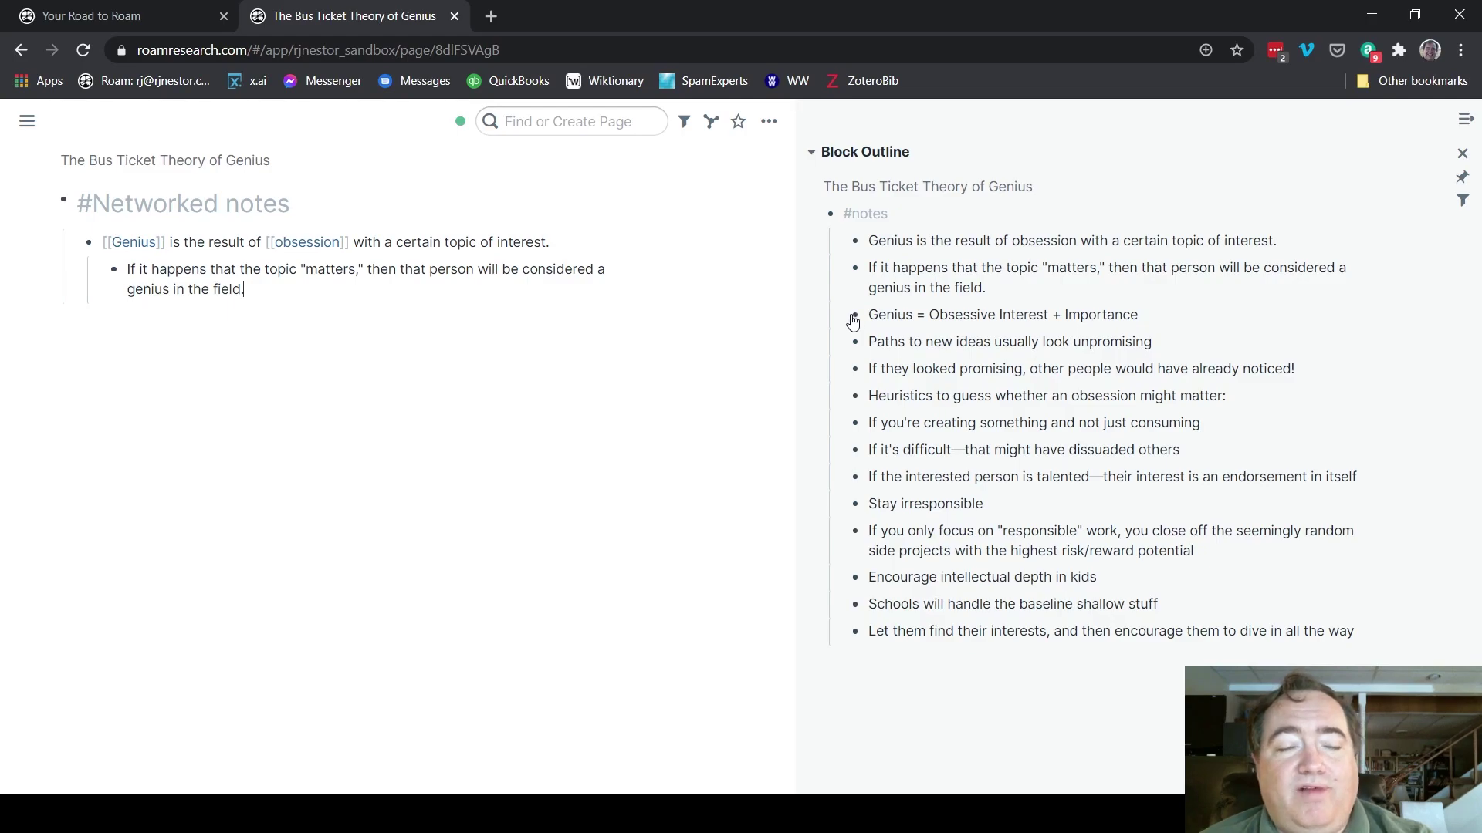
drag(853, 321, 117, 303)
key(ctrl+z)
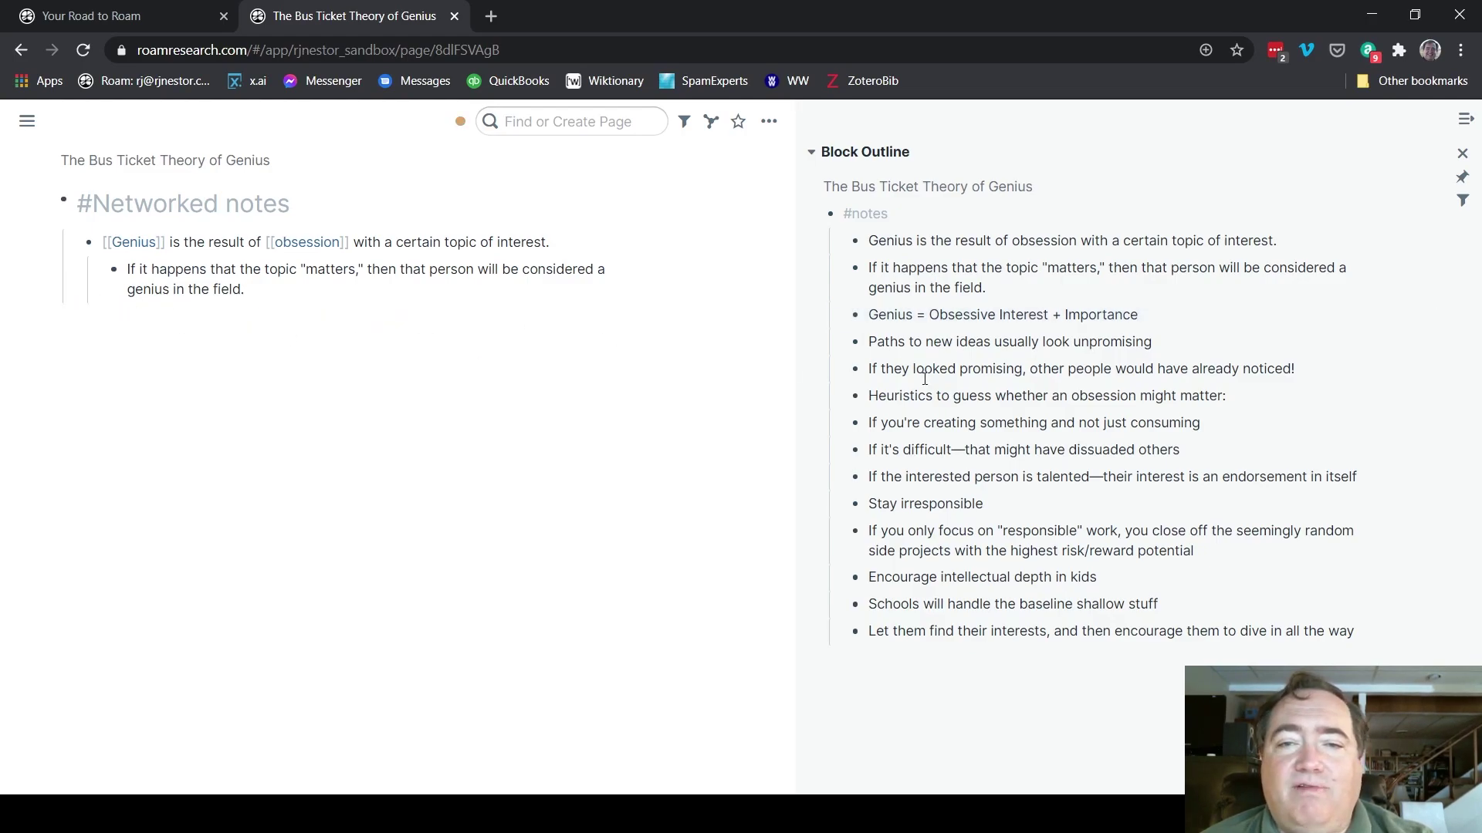
drag(852, 316, 116, 322)
key(ctrl+z)
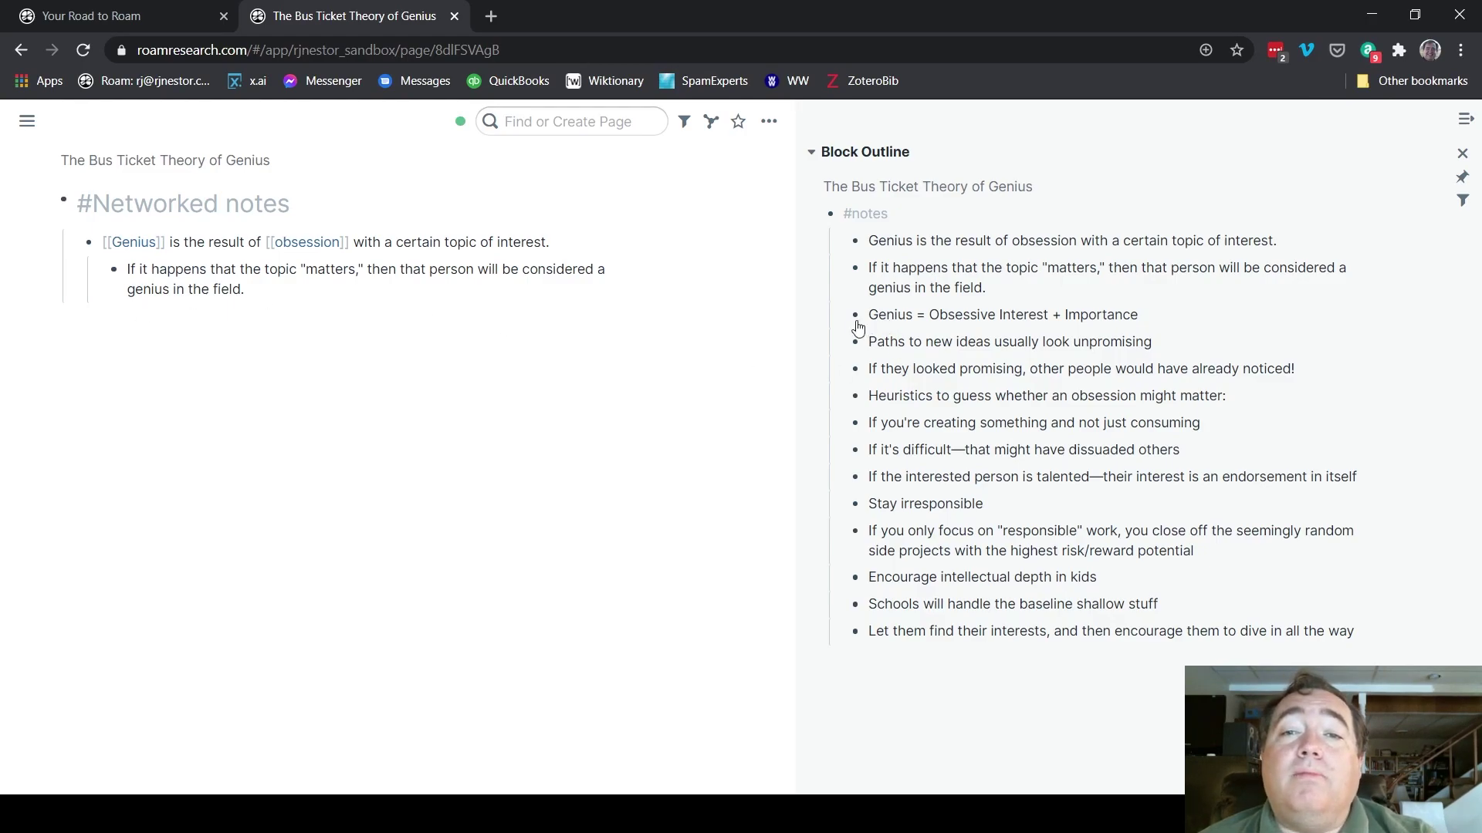
Copy the note "Genius = Obsessive Interest + Importance" into a new block below the "matters" note
triple_click(895, 312)
key(ctrl+c)
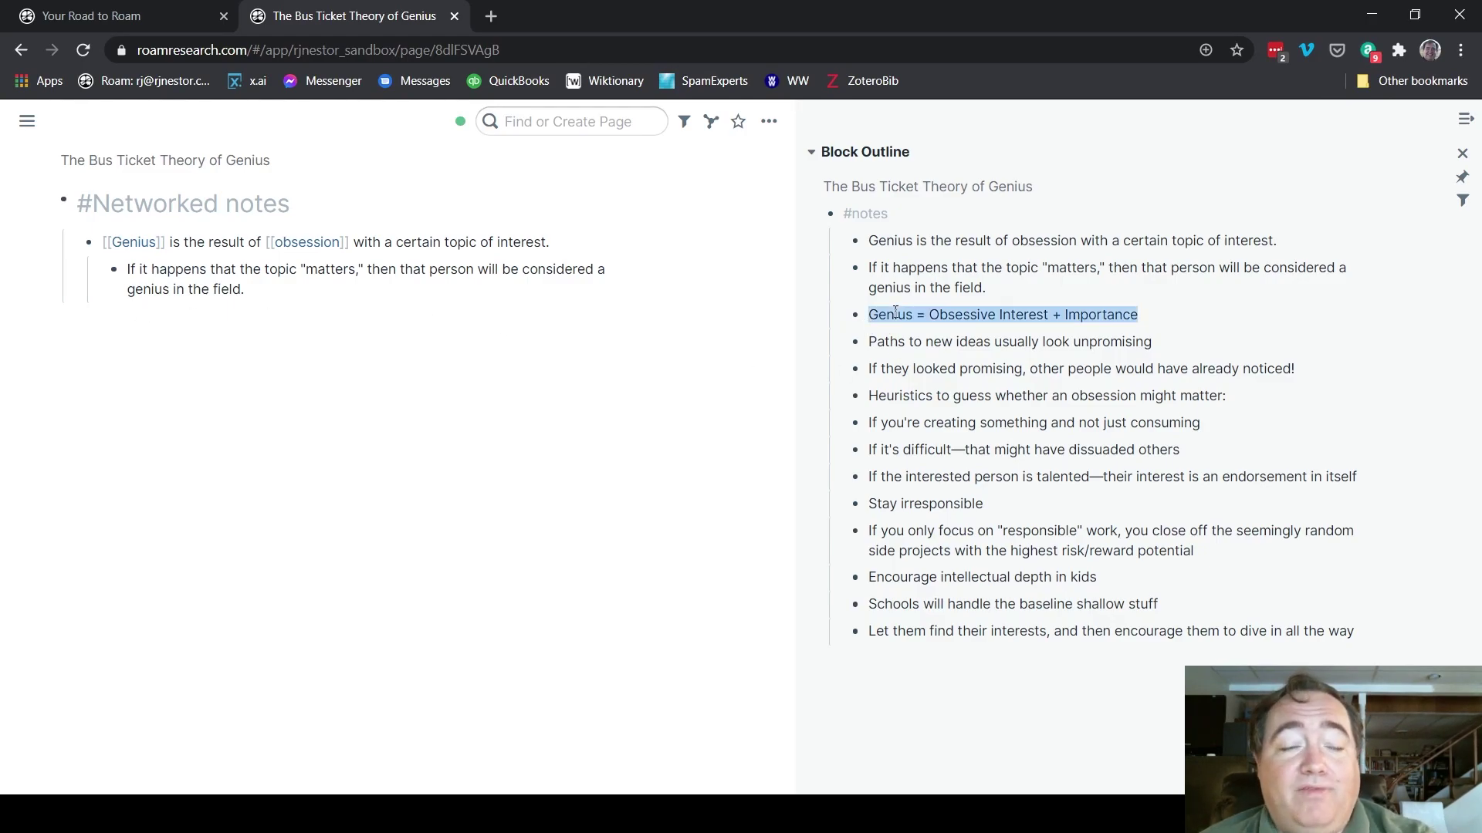
click(623, 317)
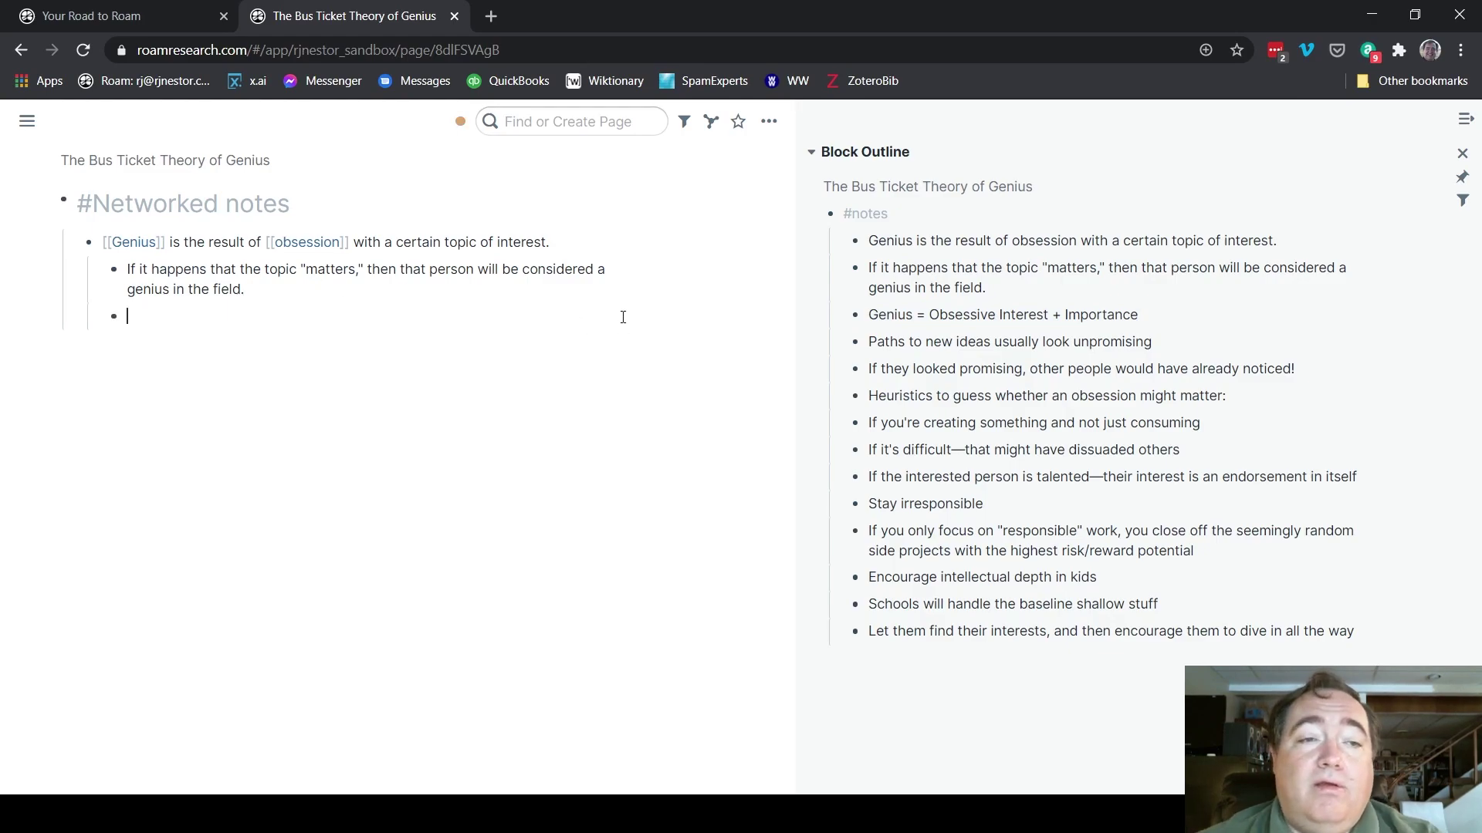
key(ctrl+v)
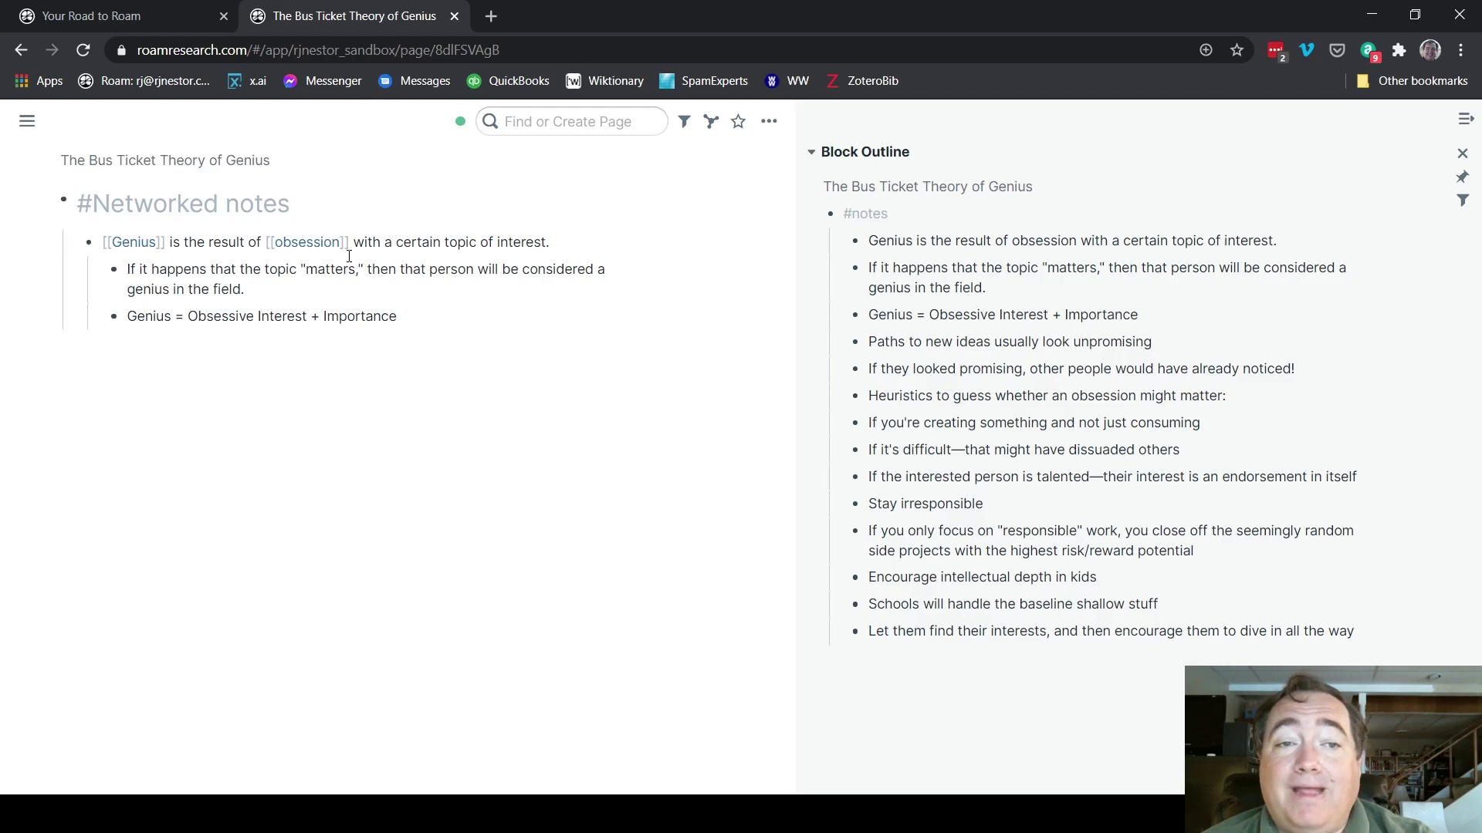
Nest the "Genius = Obsessive Interest + Importance" block under the "matters" note and turn its whole text into a [[page link]]
double_click(247, 318)
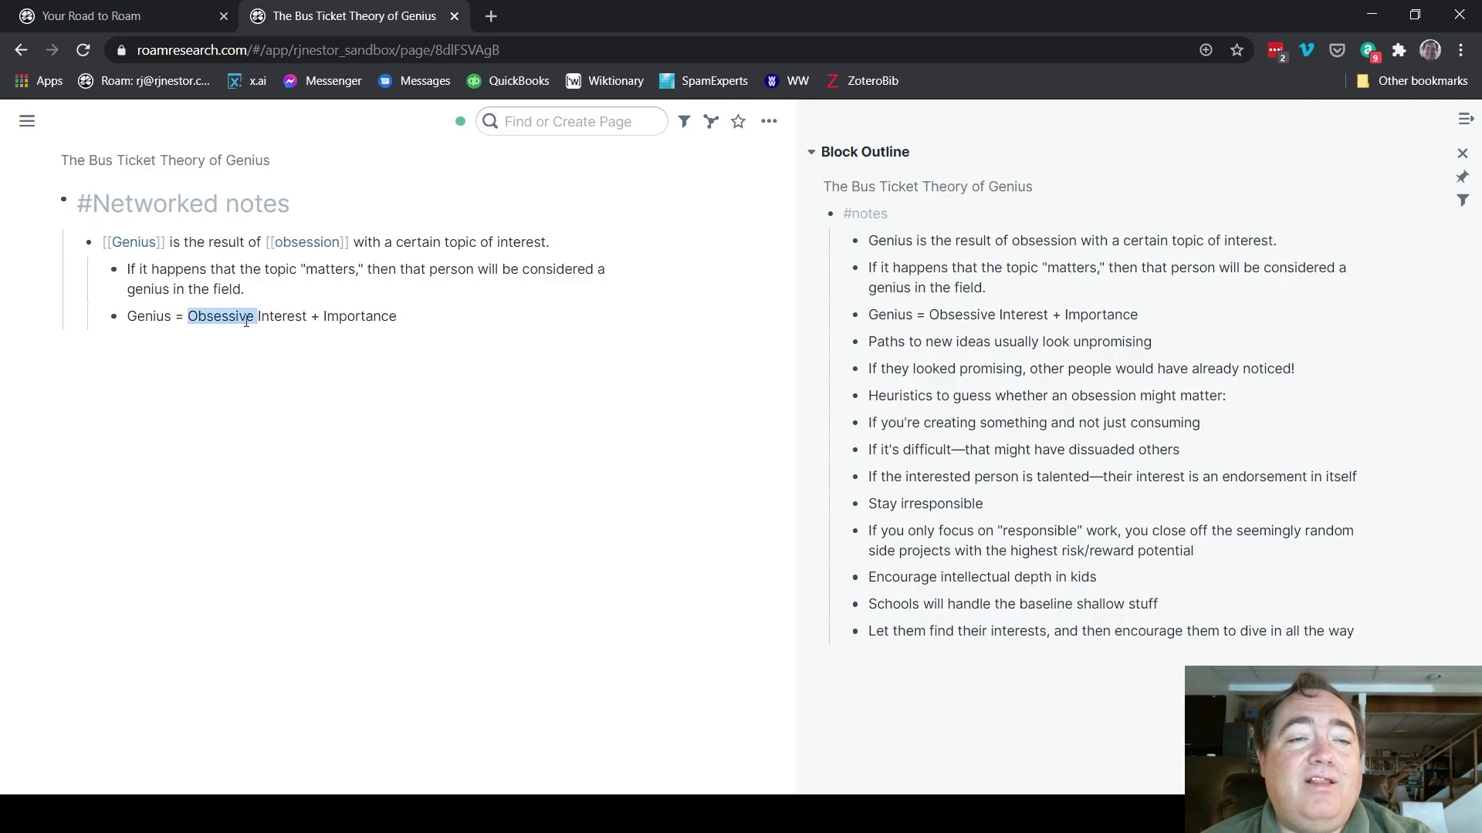
triple_click(246, 318)
key(Tab)
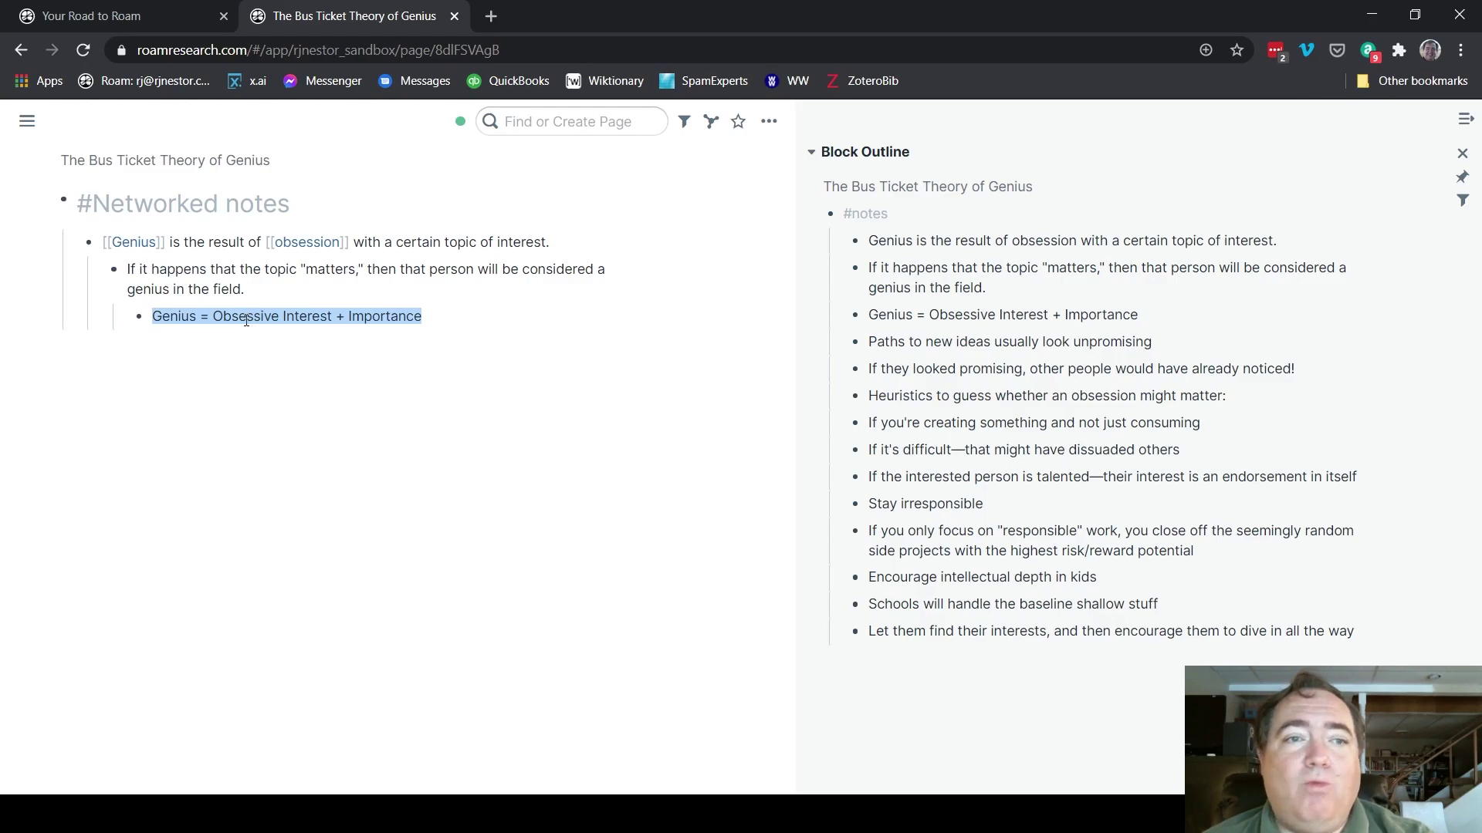
text([[)
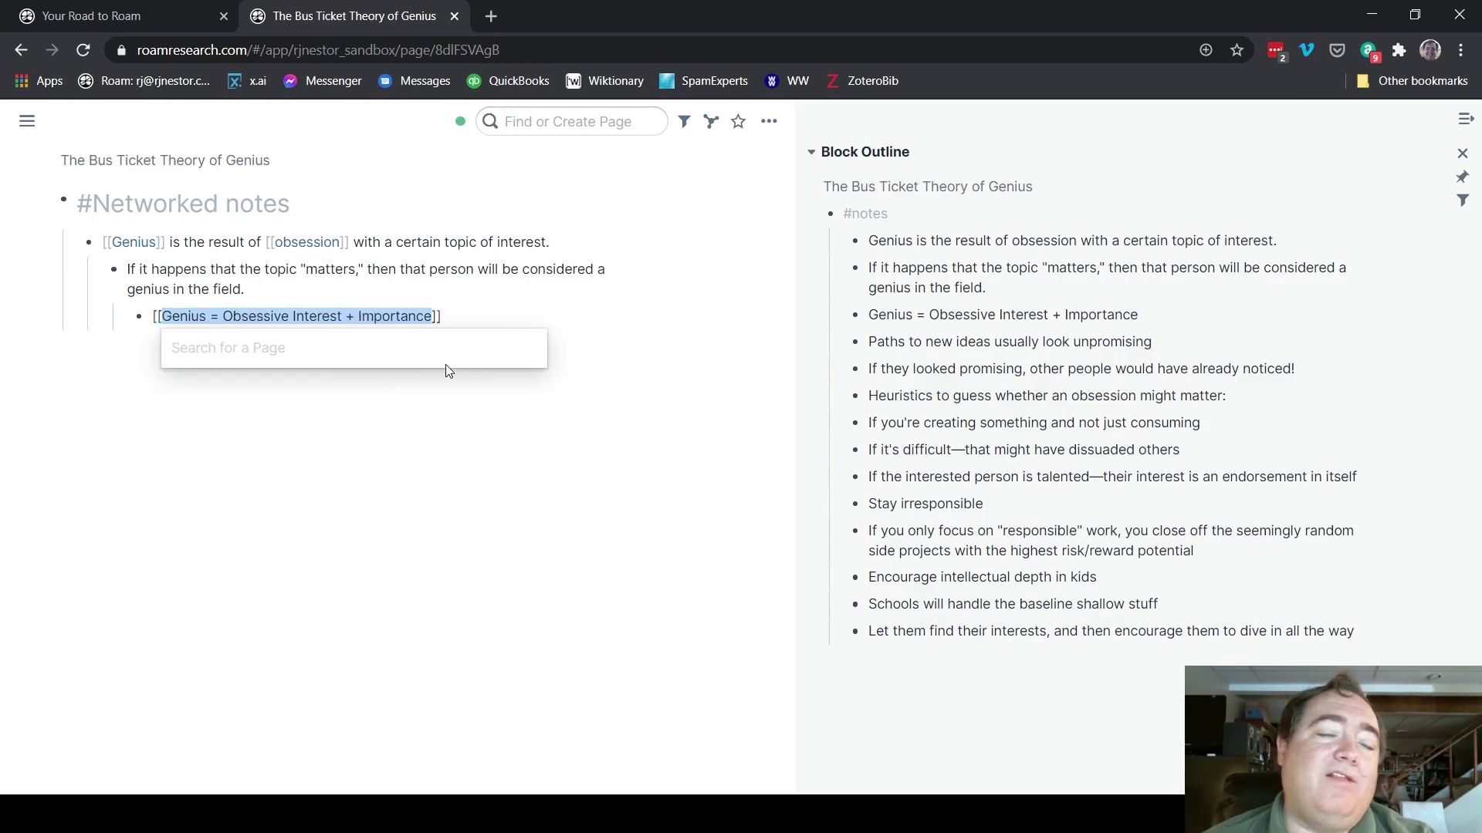
click(464, 448)
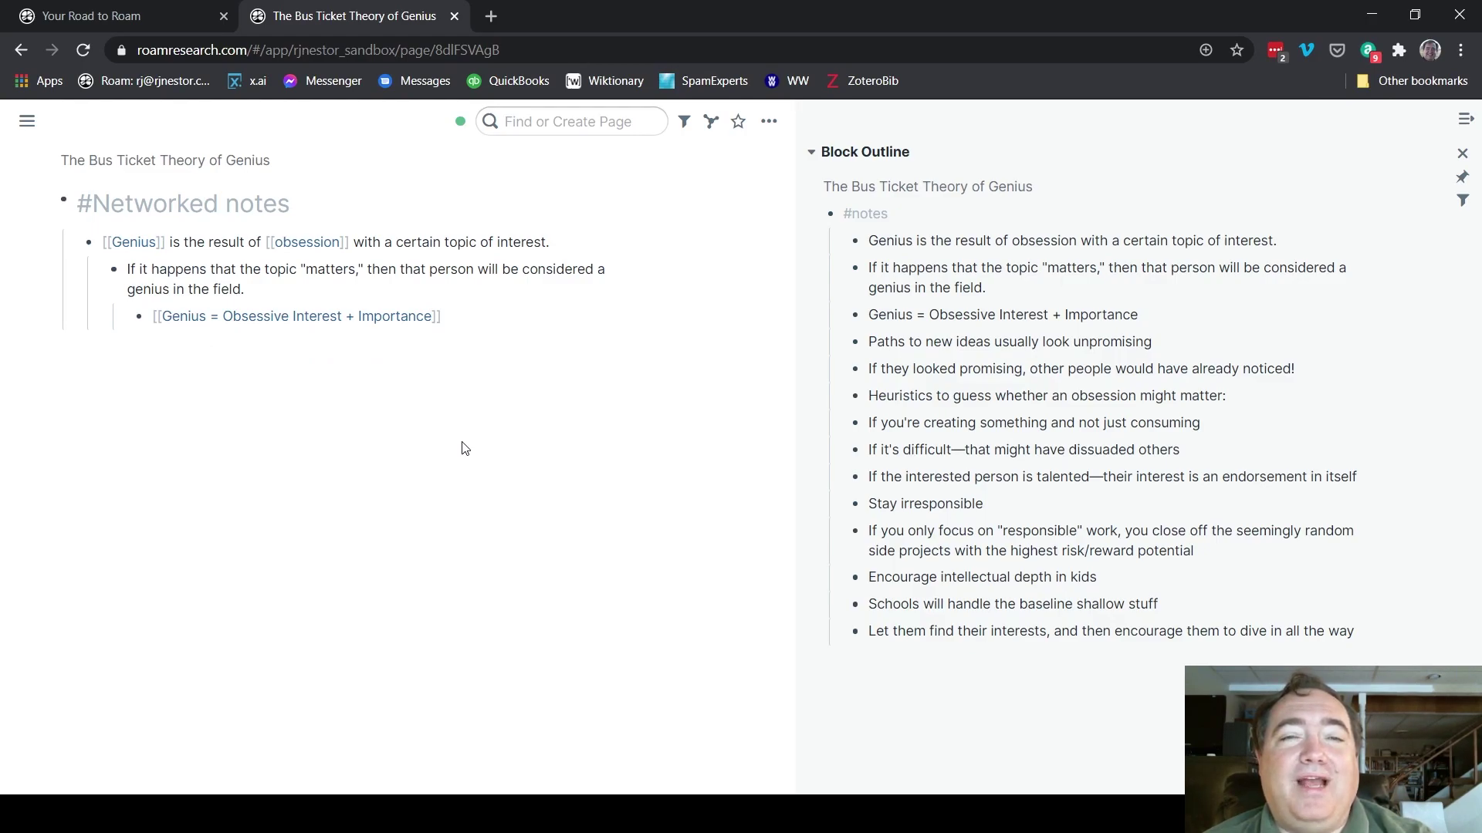
Copy the note "Paths to new ideas usually look unpromising" into a new block at the same level as the first networked note
click(456, 311)
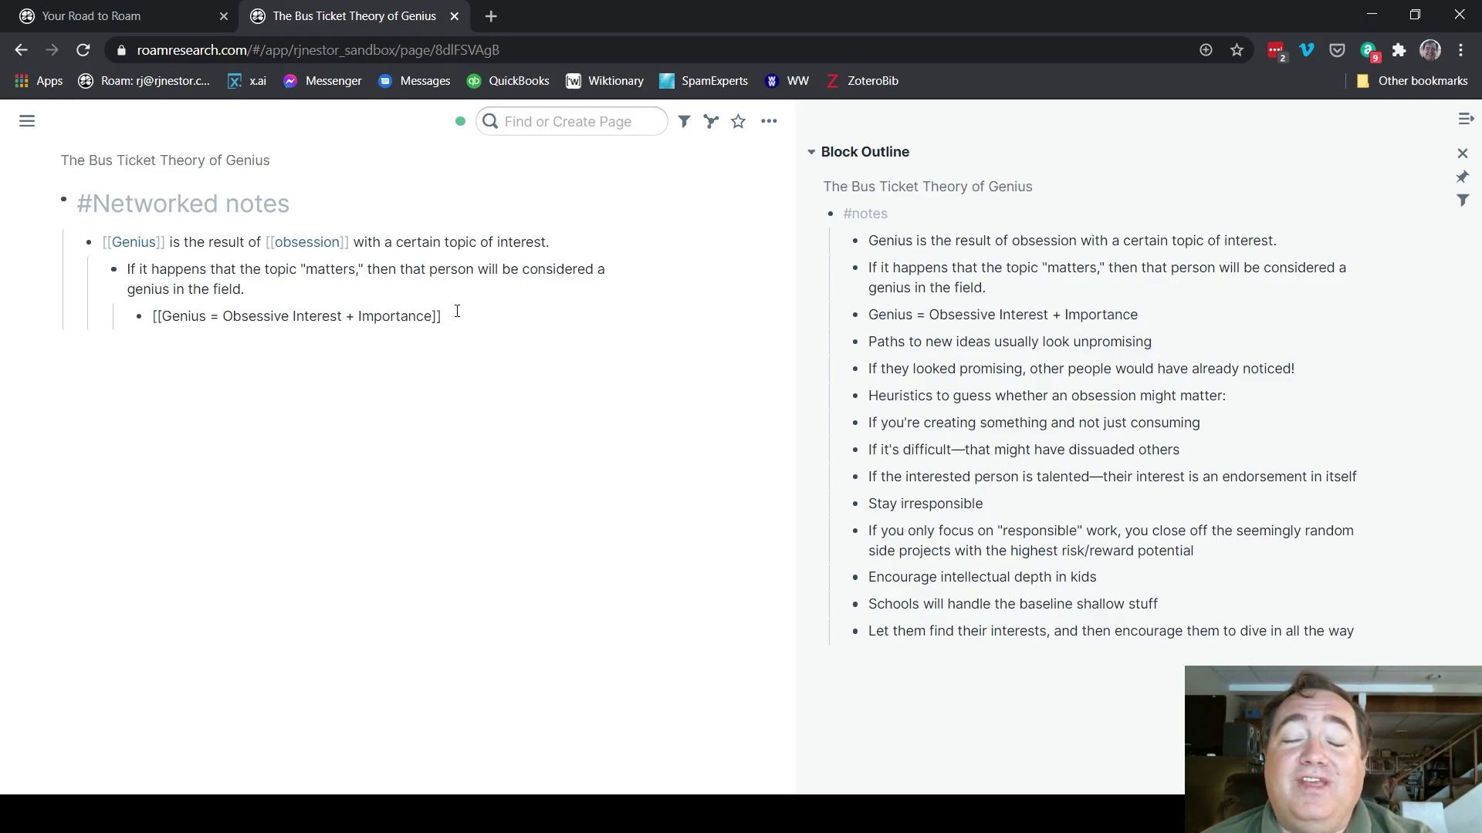
key(Return)
key(shift+Tab)
key(shift+Tab)
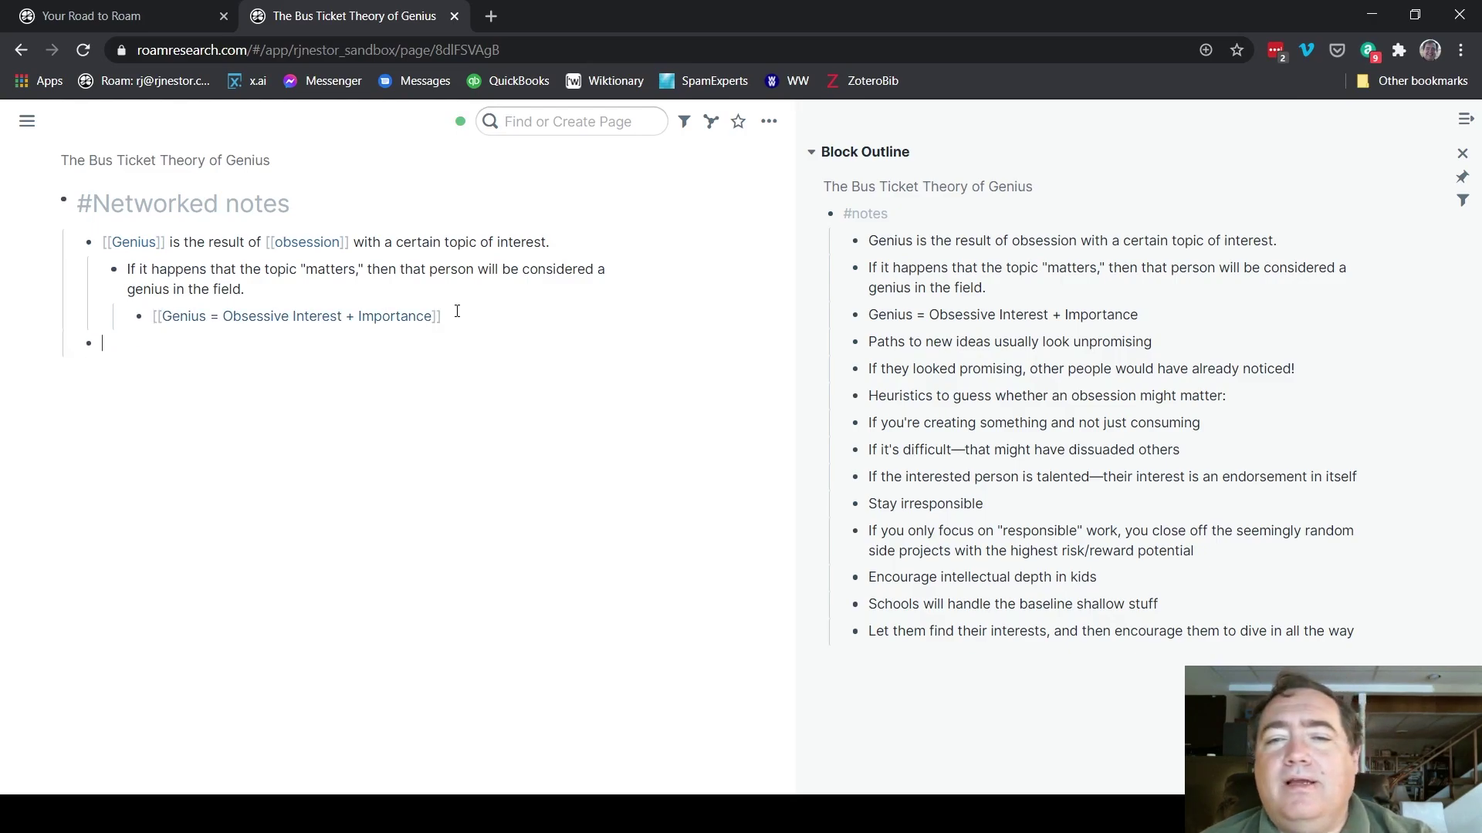
triple_click(946, 344)
key(ctrl+c)
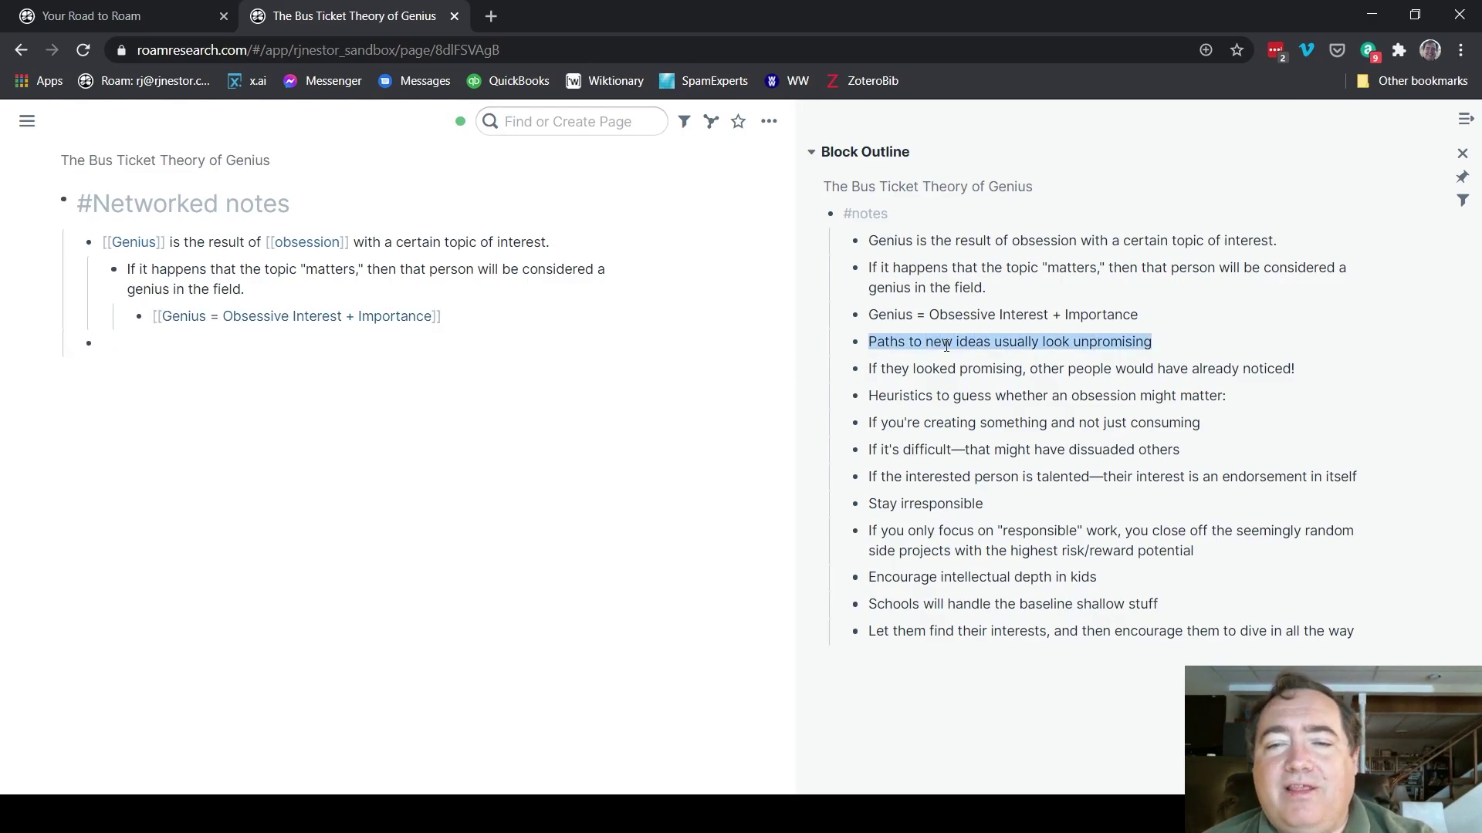
click(198, 353)
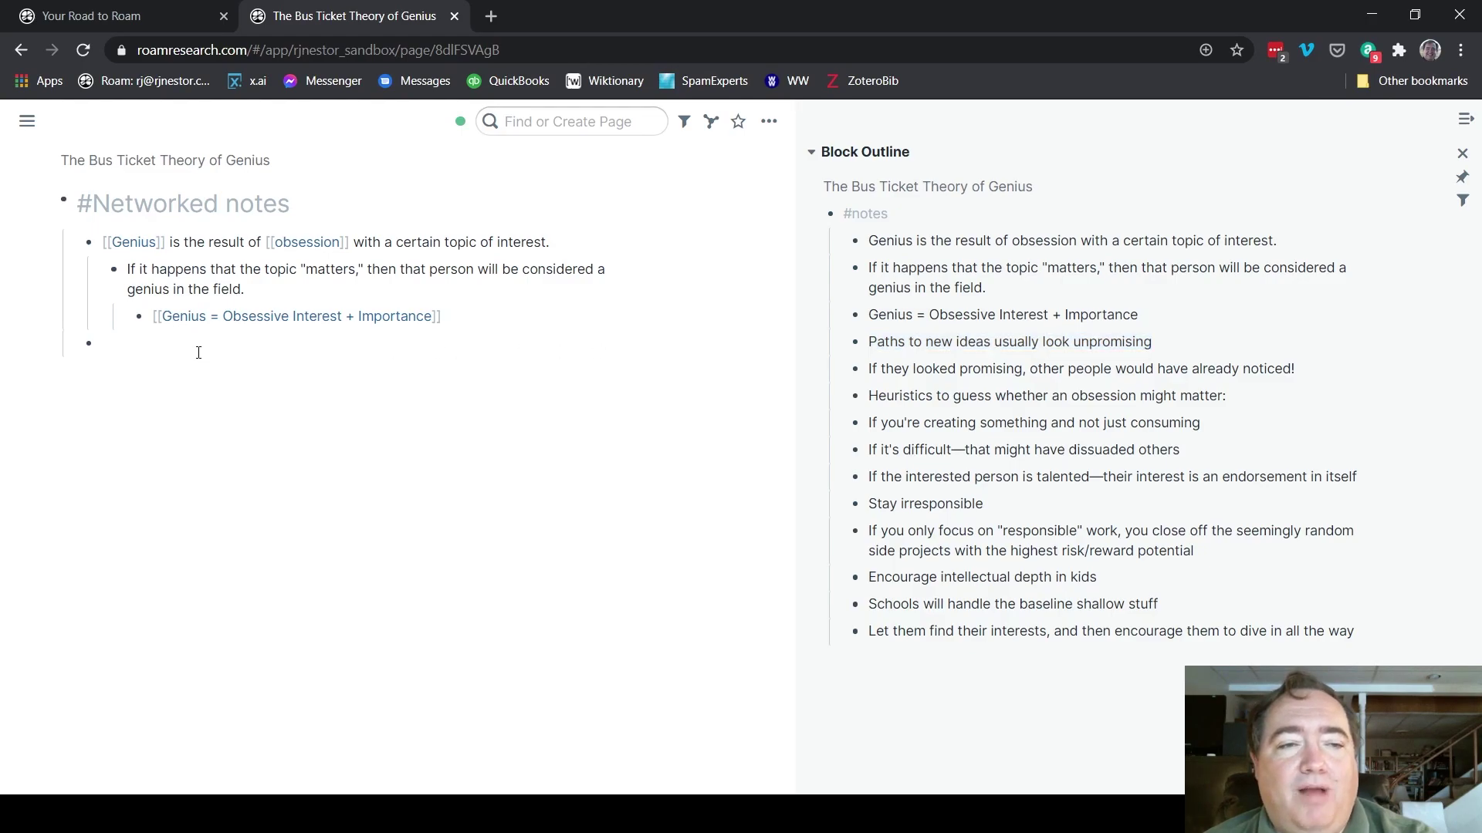
key(ctrl+v)
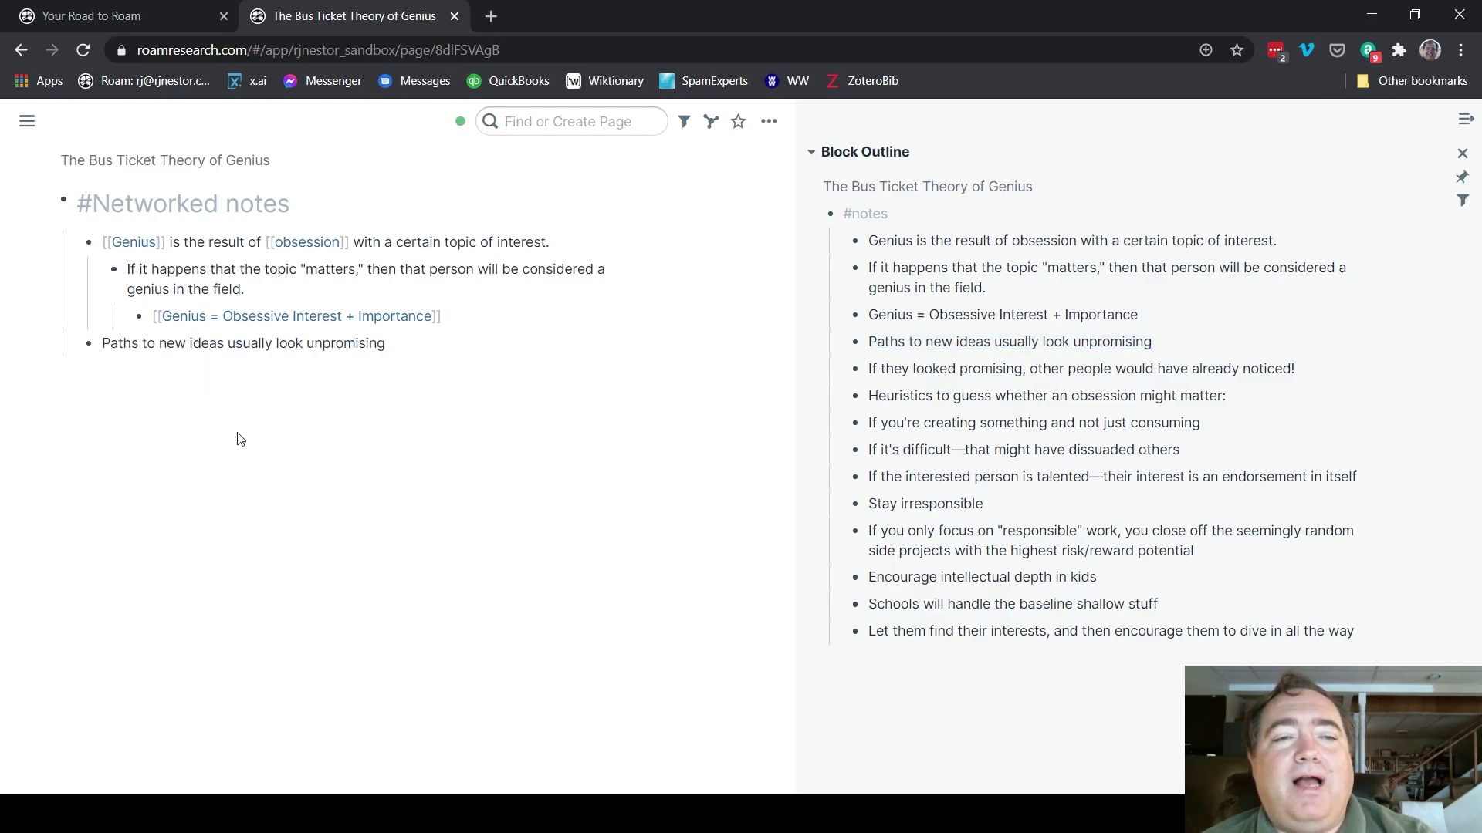
Copy the note "If they looked promising, other people would have already noticed!" into a new block nested under "Paths to new ideas usually look unpromising"
triple_click(1017, 370)
key(ctrl+c)
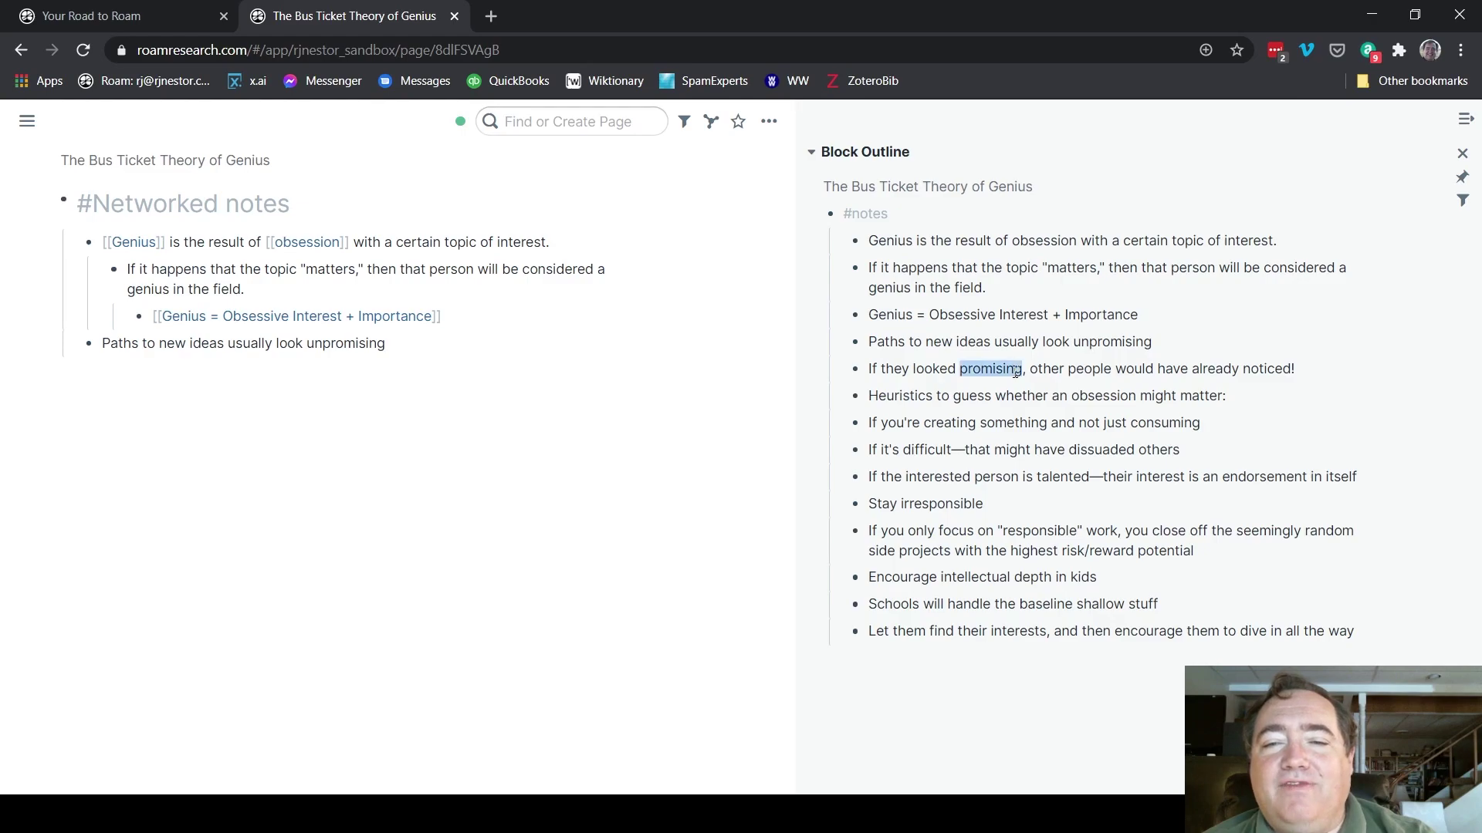
click(415, 342)
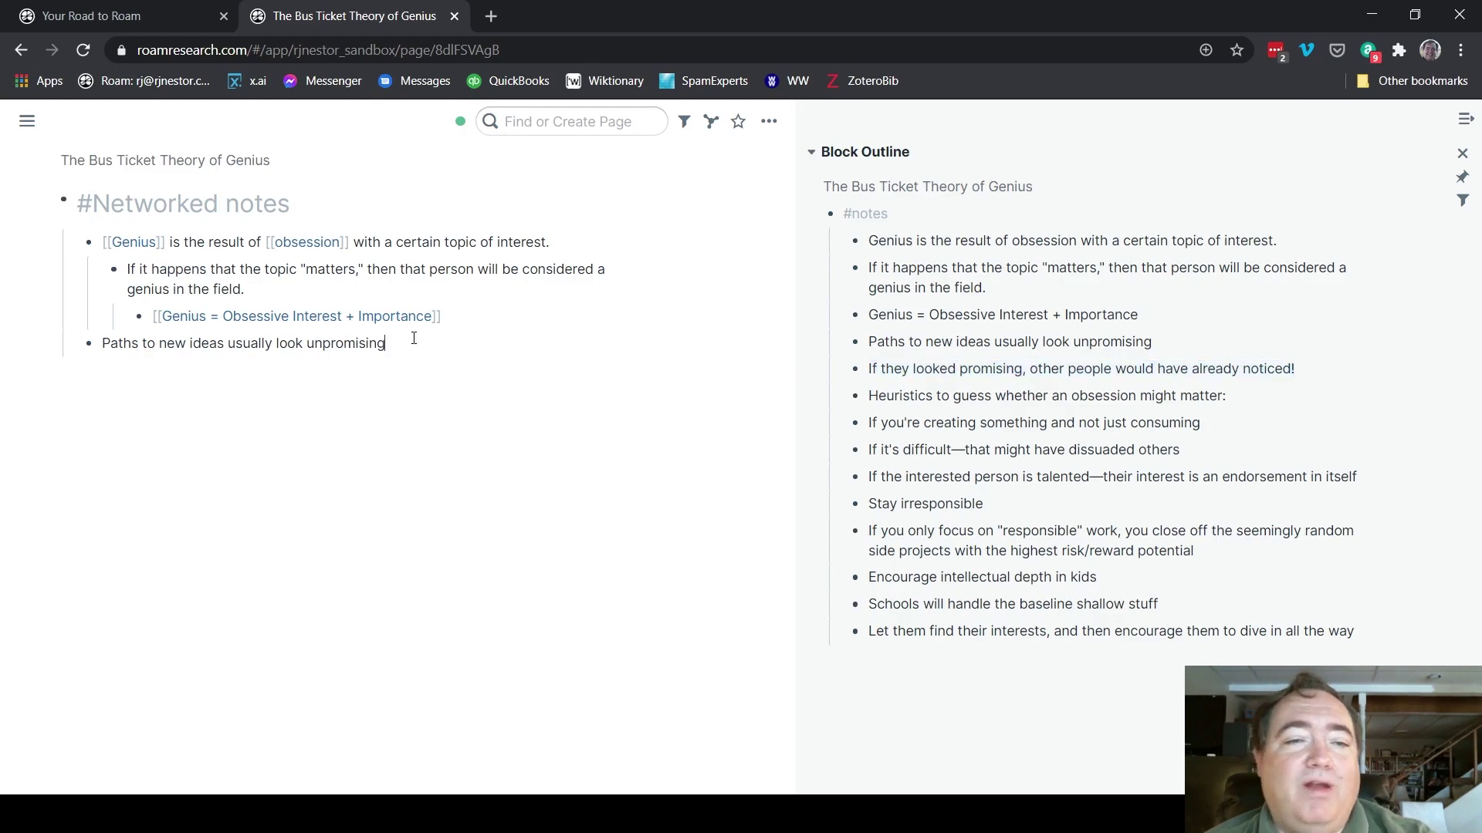
key(Return)
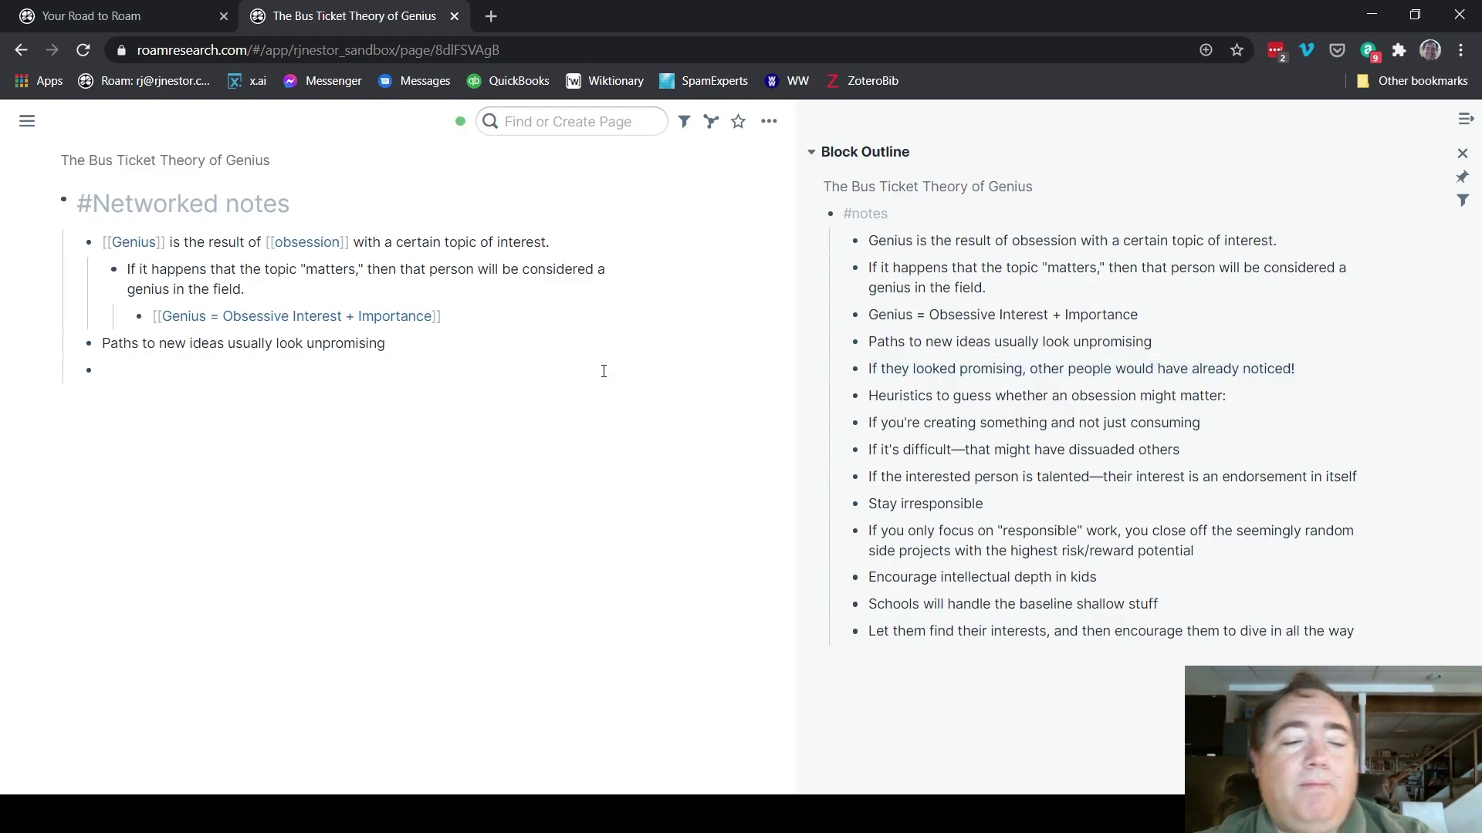
key(ctrl+v)
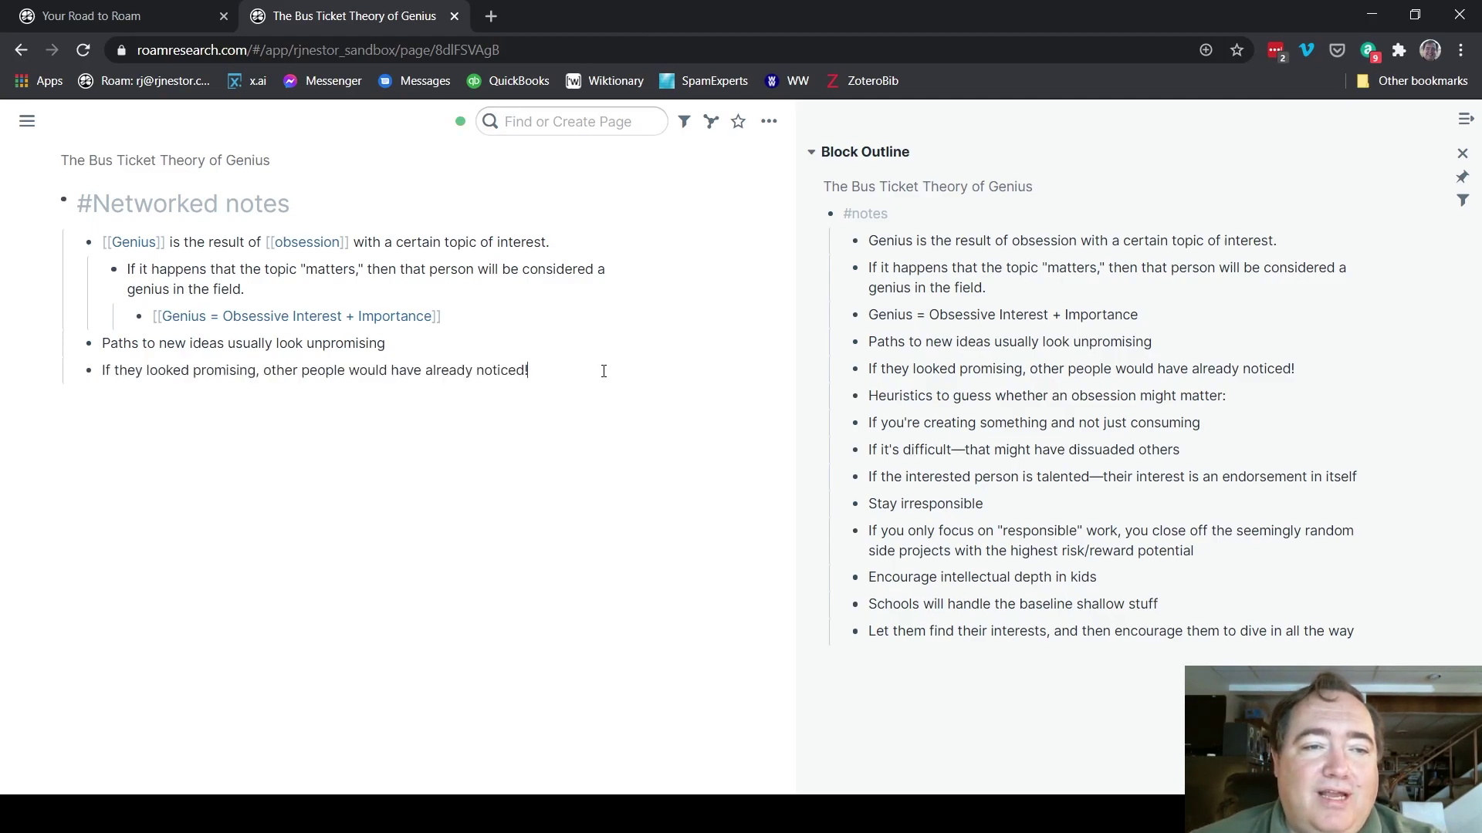
key(Tab)
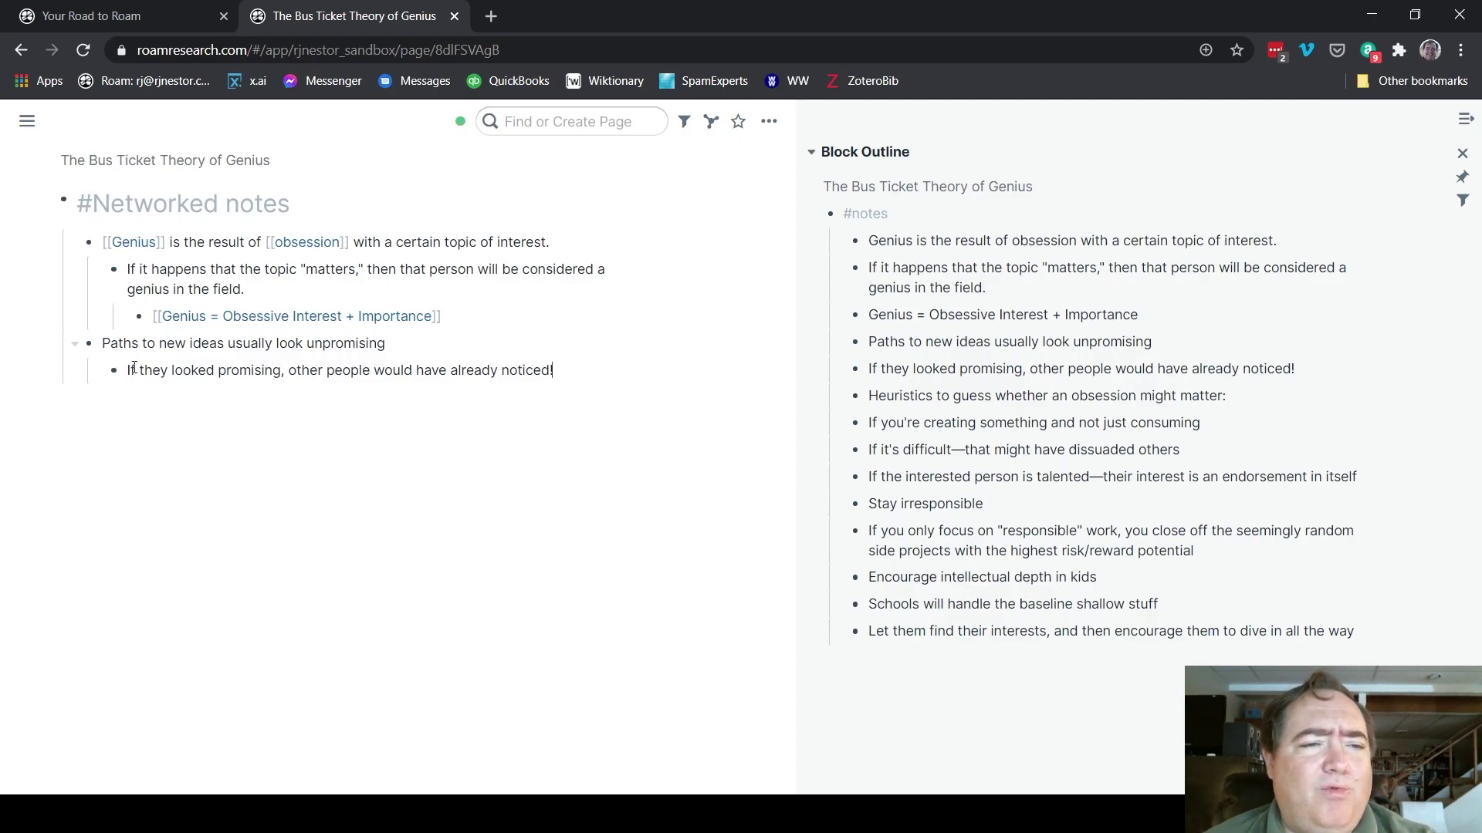
Try the document view on the #Networked notes outline and switch it back to a bulleted list
right_click(91, 345)
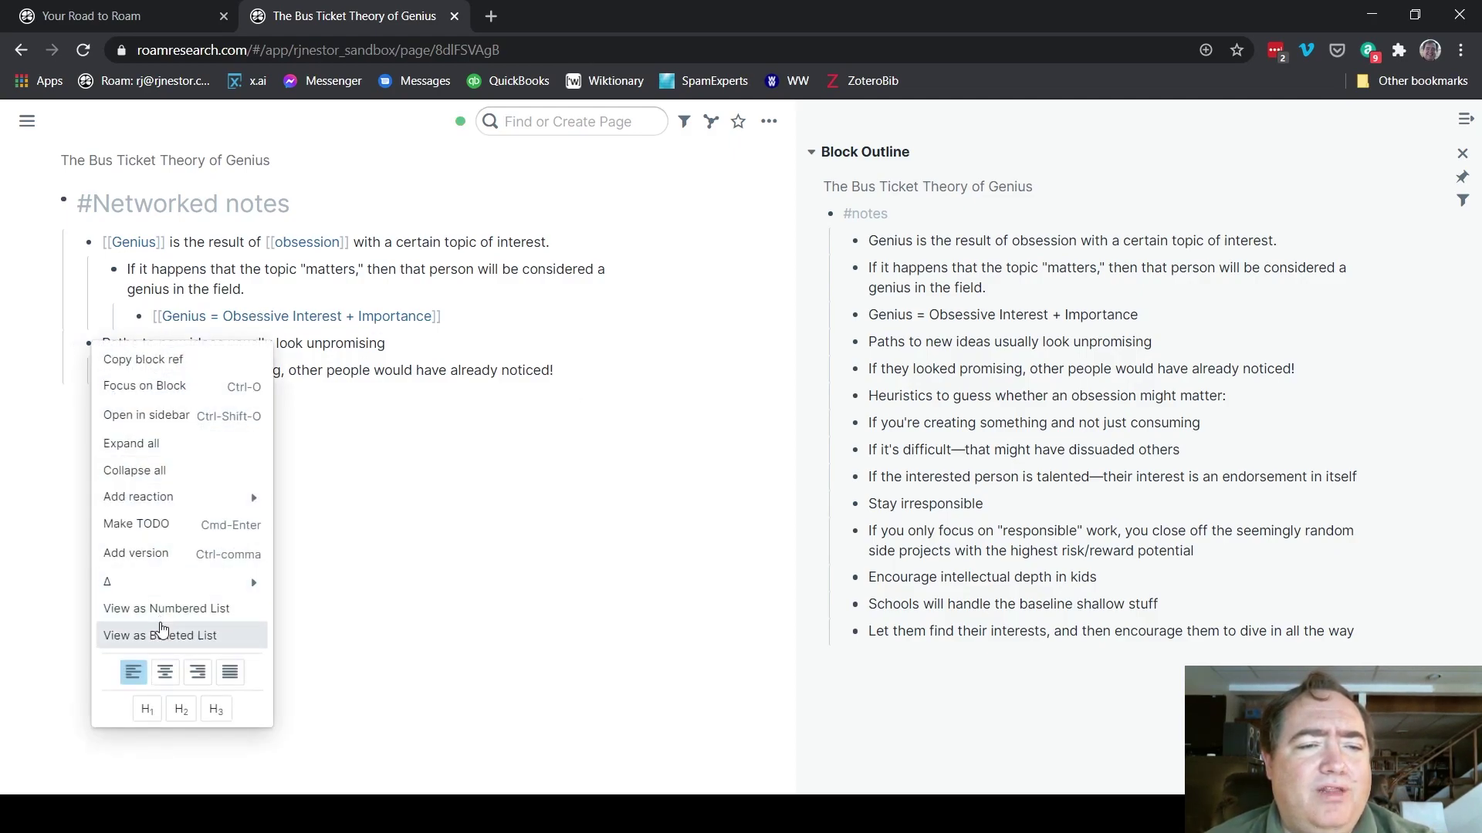
click(160, 629)
right_click(64, 201)
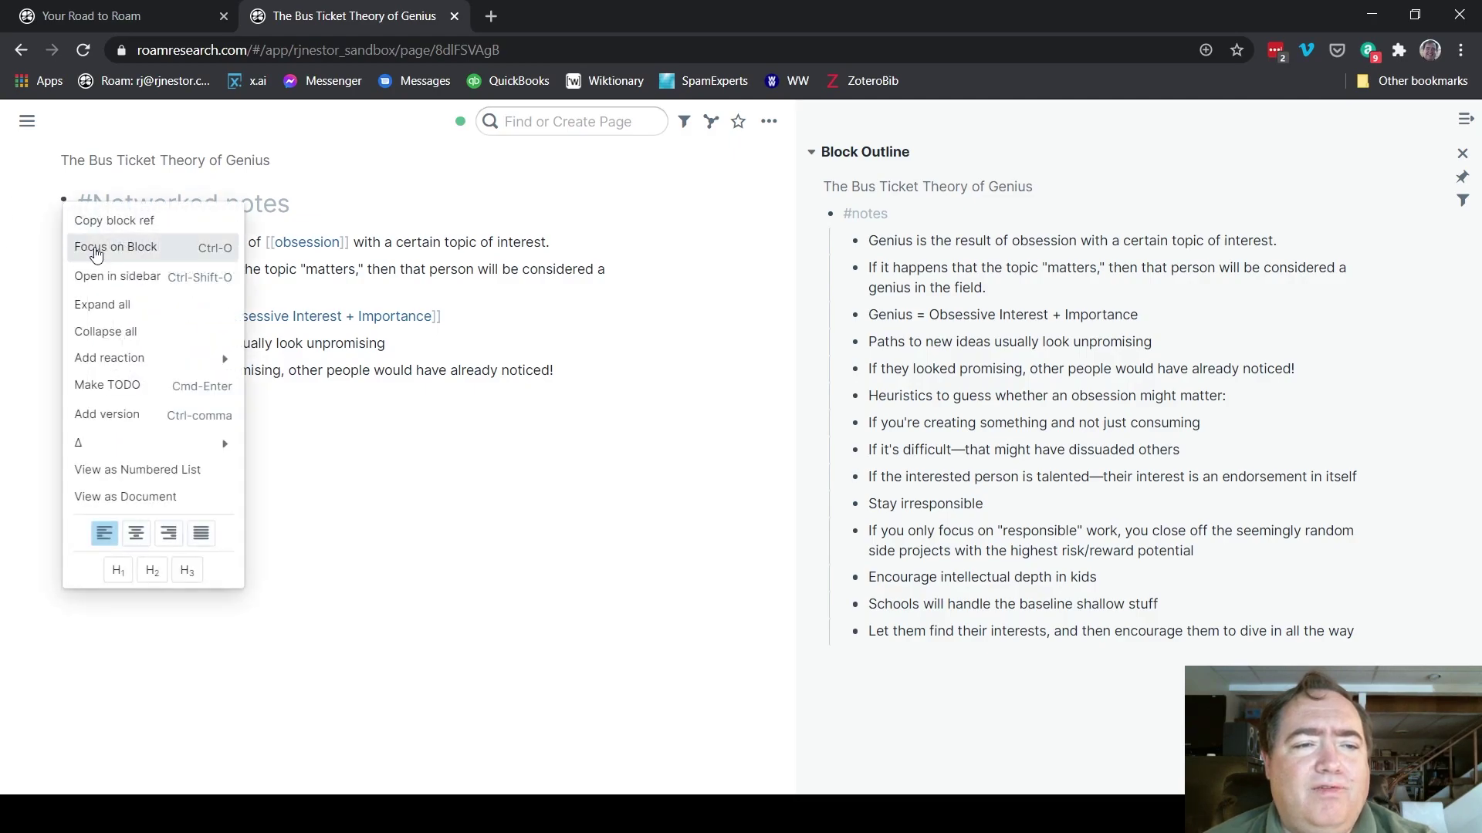
click(128, 494)
right_click(64, 201)
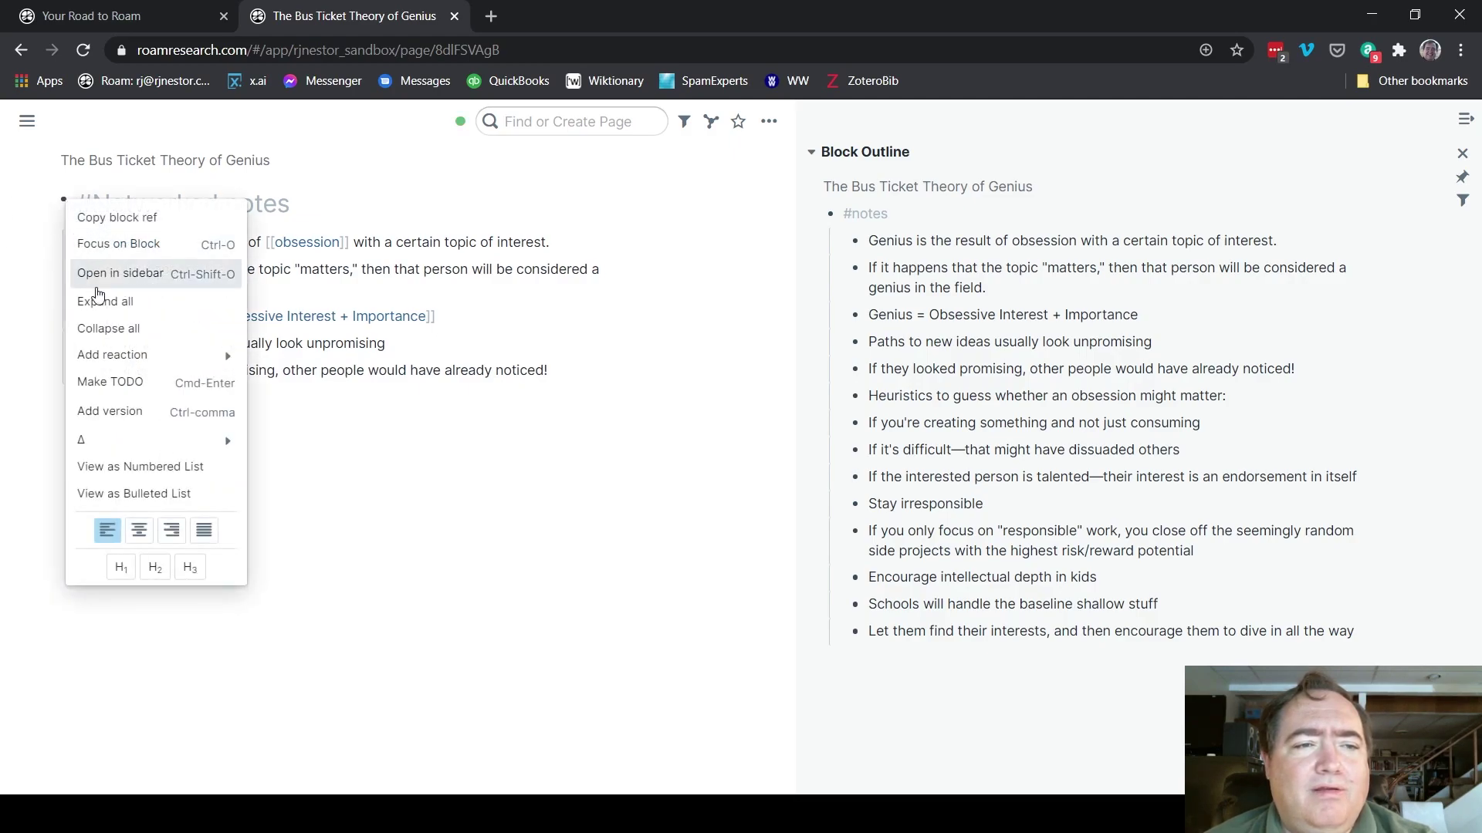
click(157, 494)
Copy the four notes from "Heuristics to guess whether an obsession might matter:" through the "talented" note into new blocks directly under #Networked notes
click(550, 371)
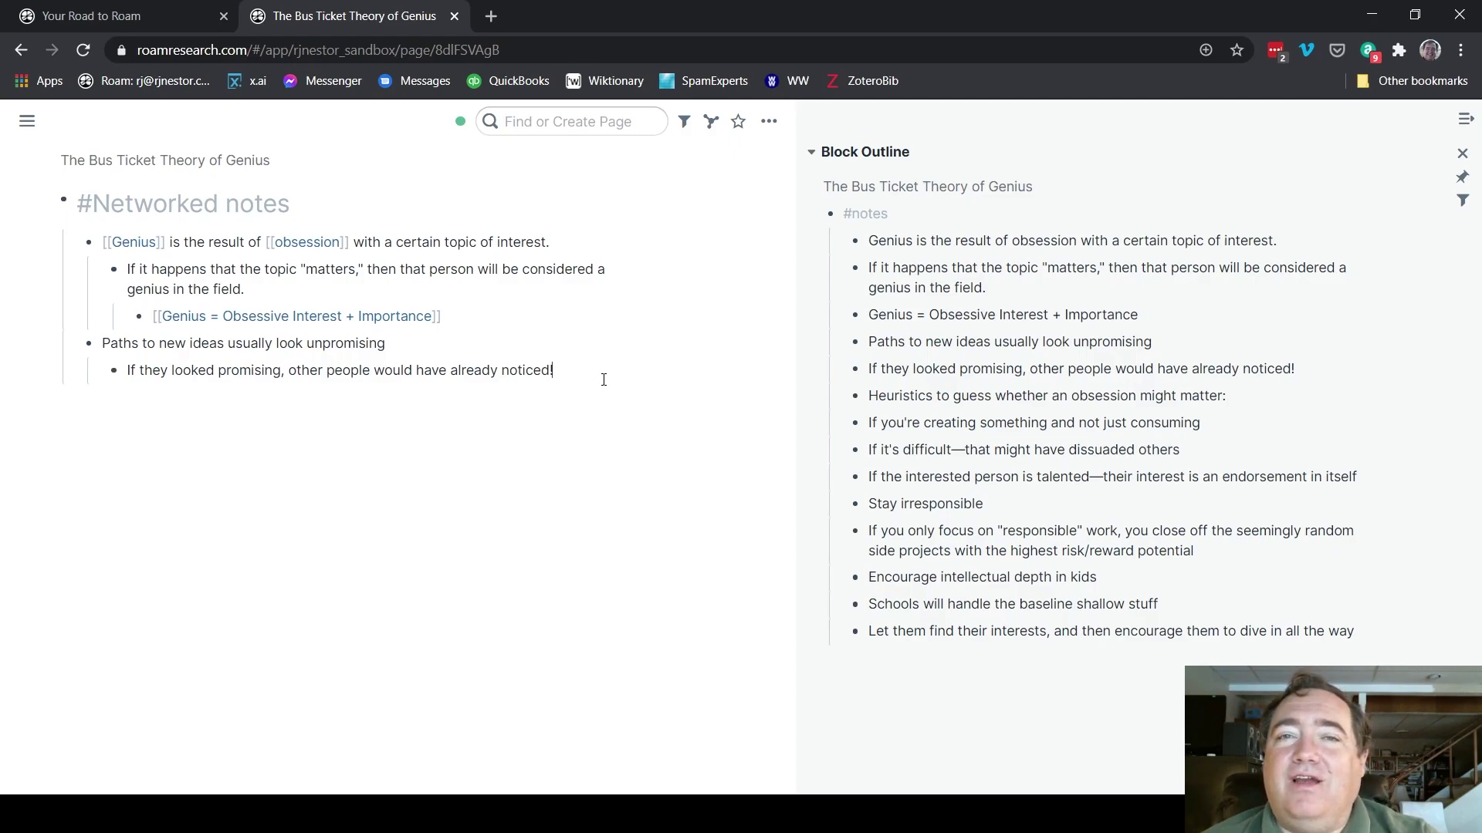
key(Return)
key(shift+Tab)
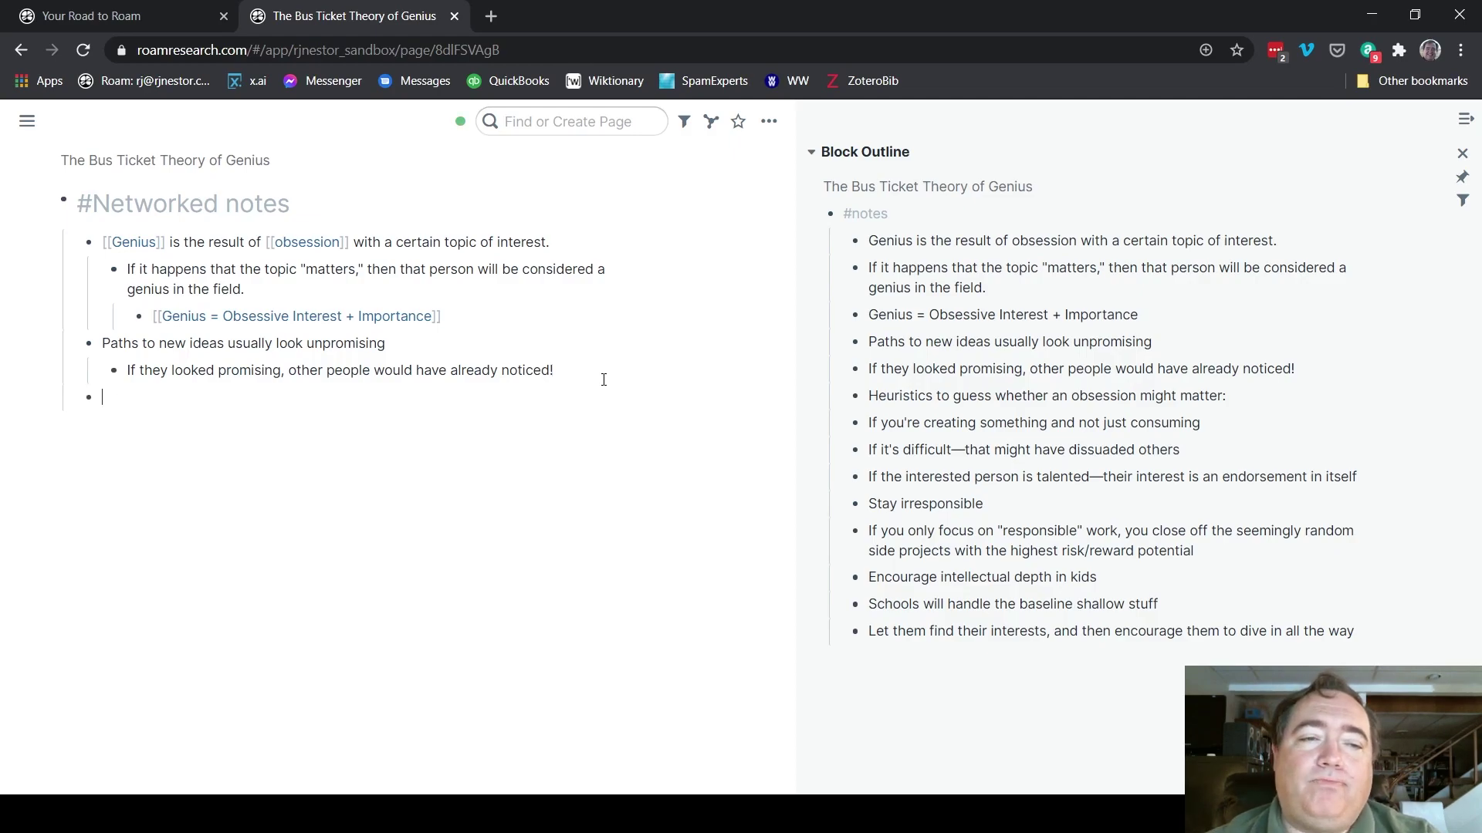
right_click(853, 397)
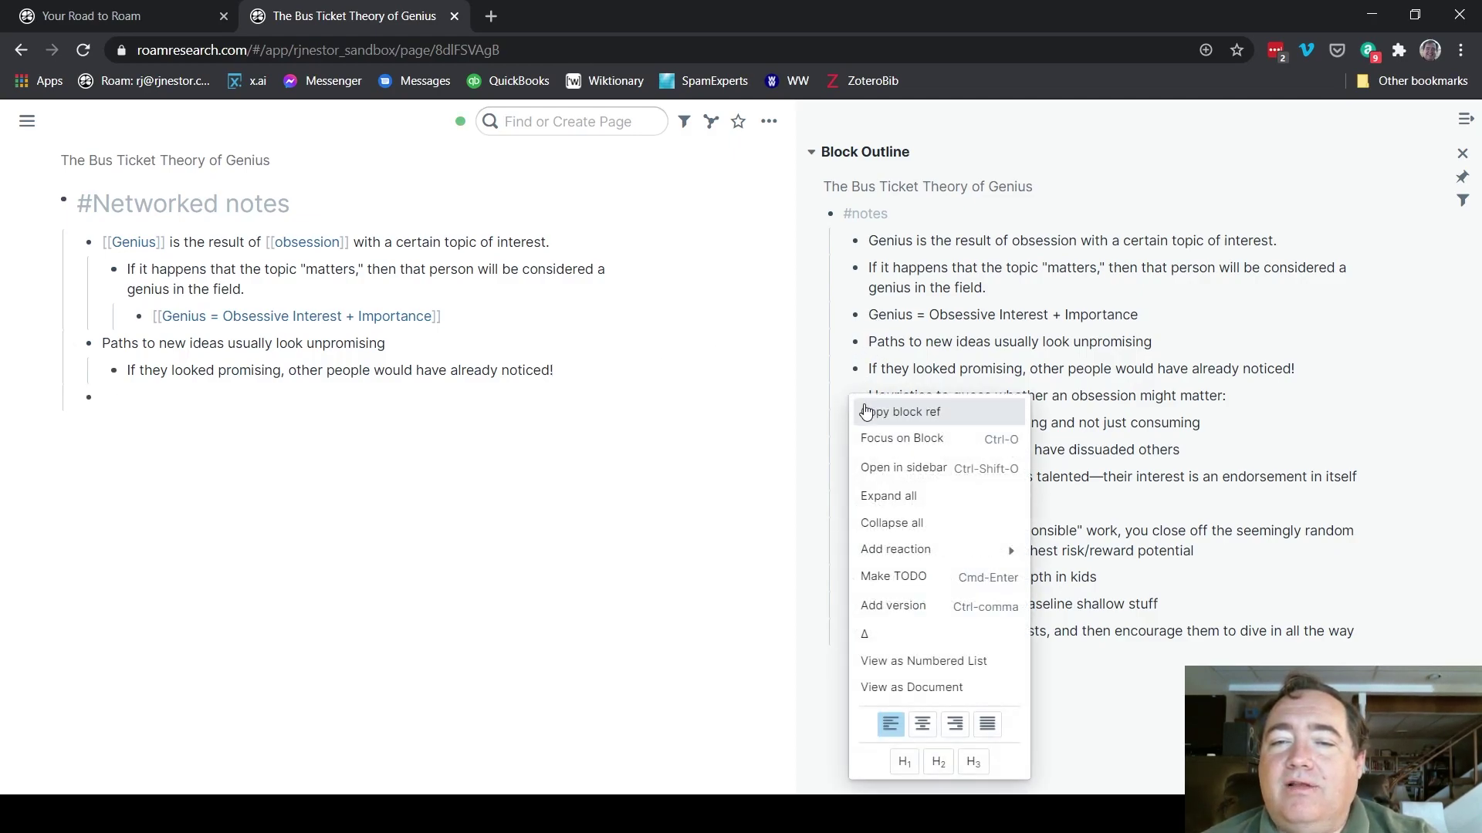
click(1066, 417)
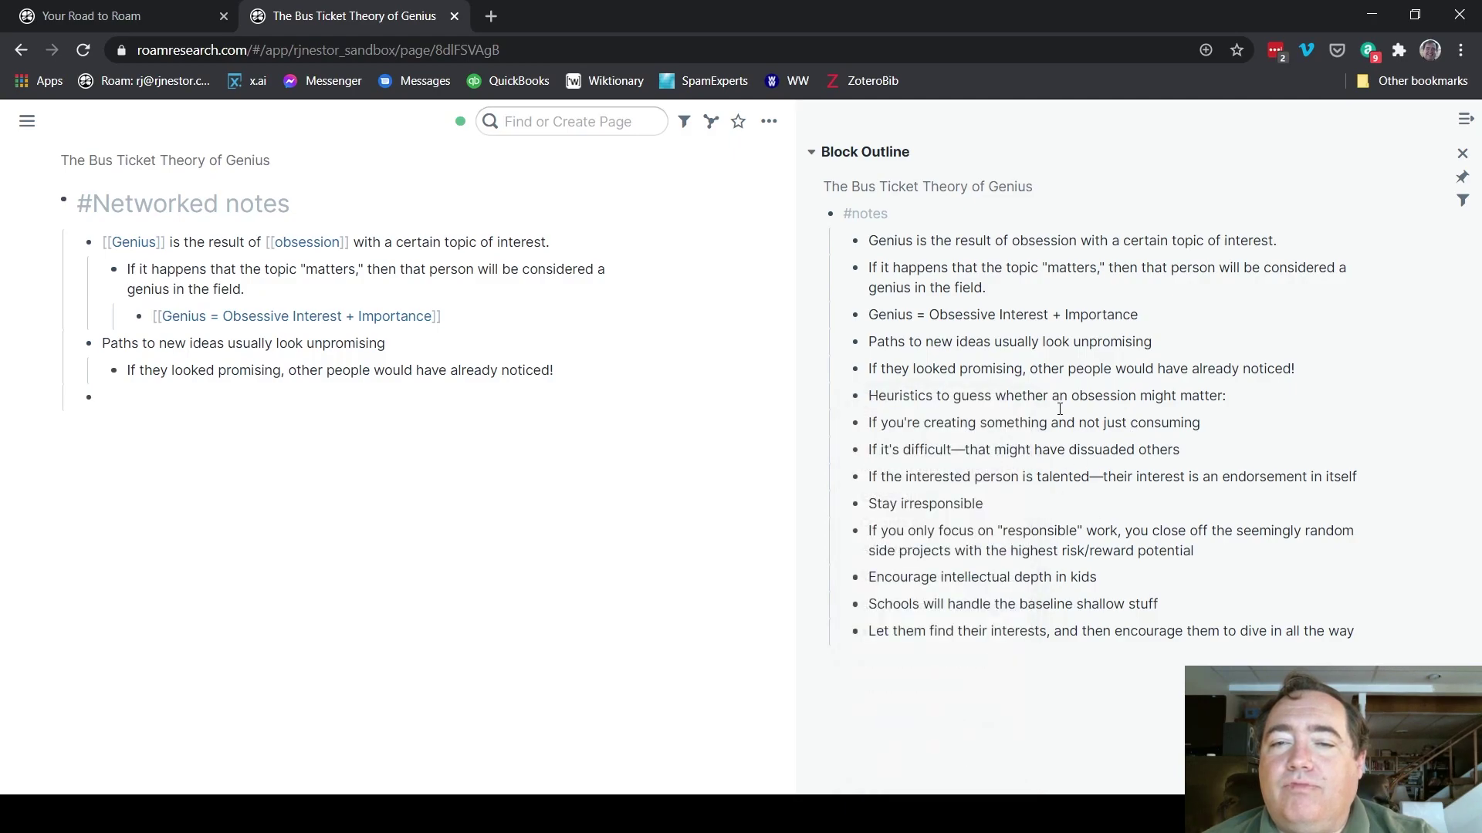
triple_click(1023, 388)
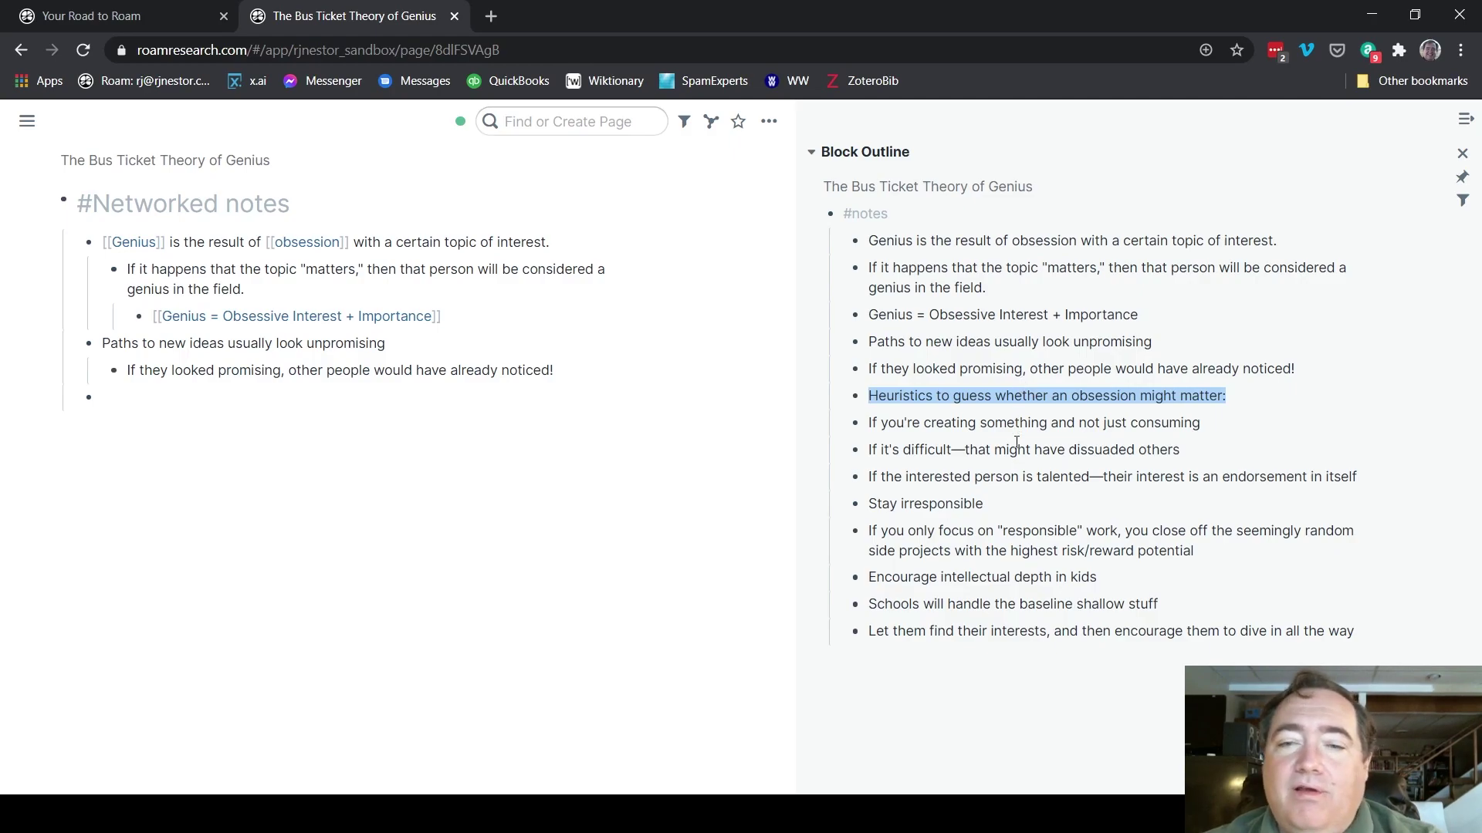
shift+click(1063, 479)
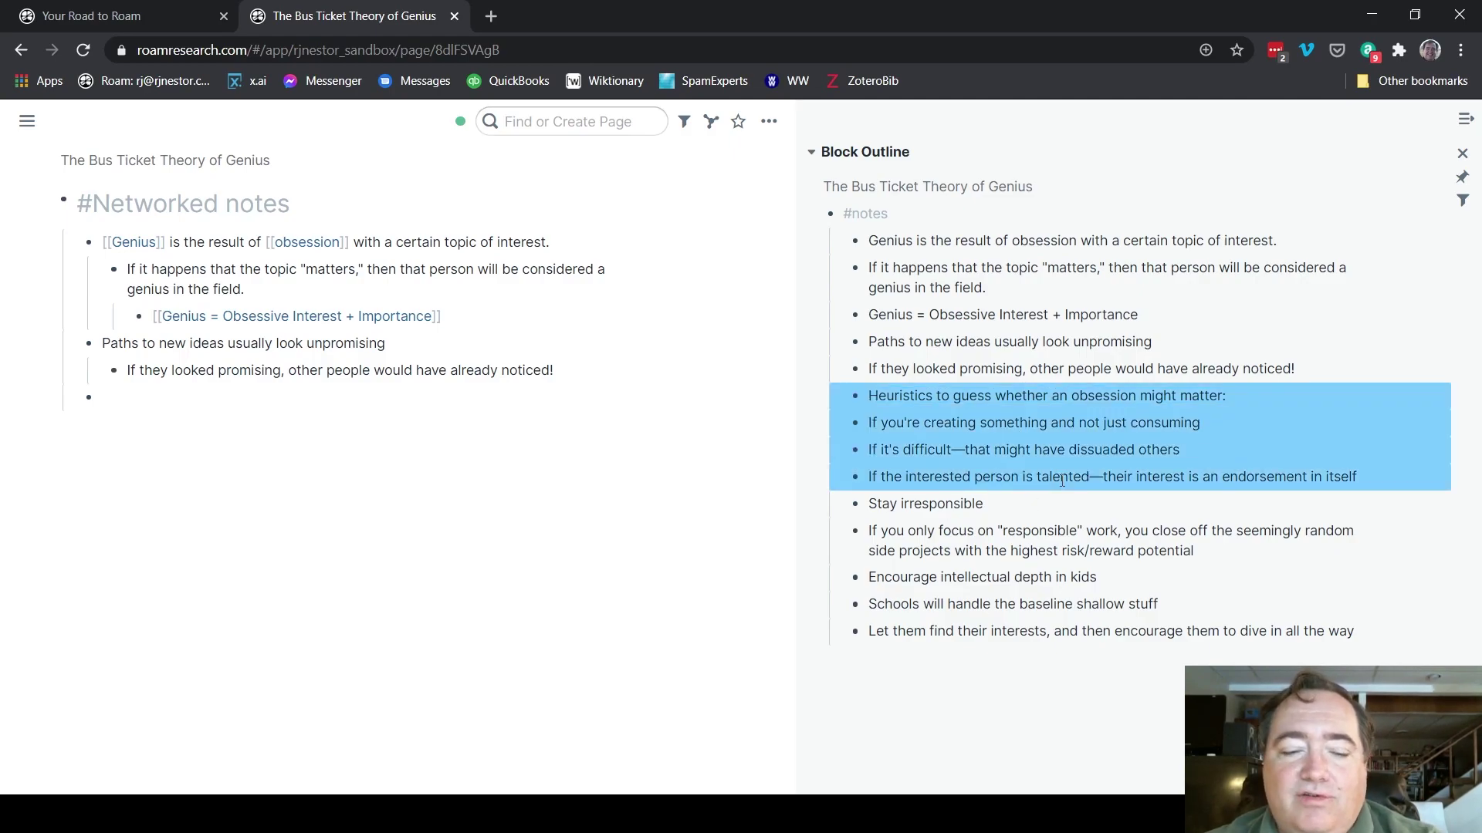
click(201, 402)
text(Heuristics to guess whether an obsession might matter: If you're creating something and not just consuming If it's difficult—that might have dissuaded others If the interested person is talented—their interest is an endorsement in itself)
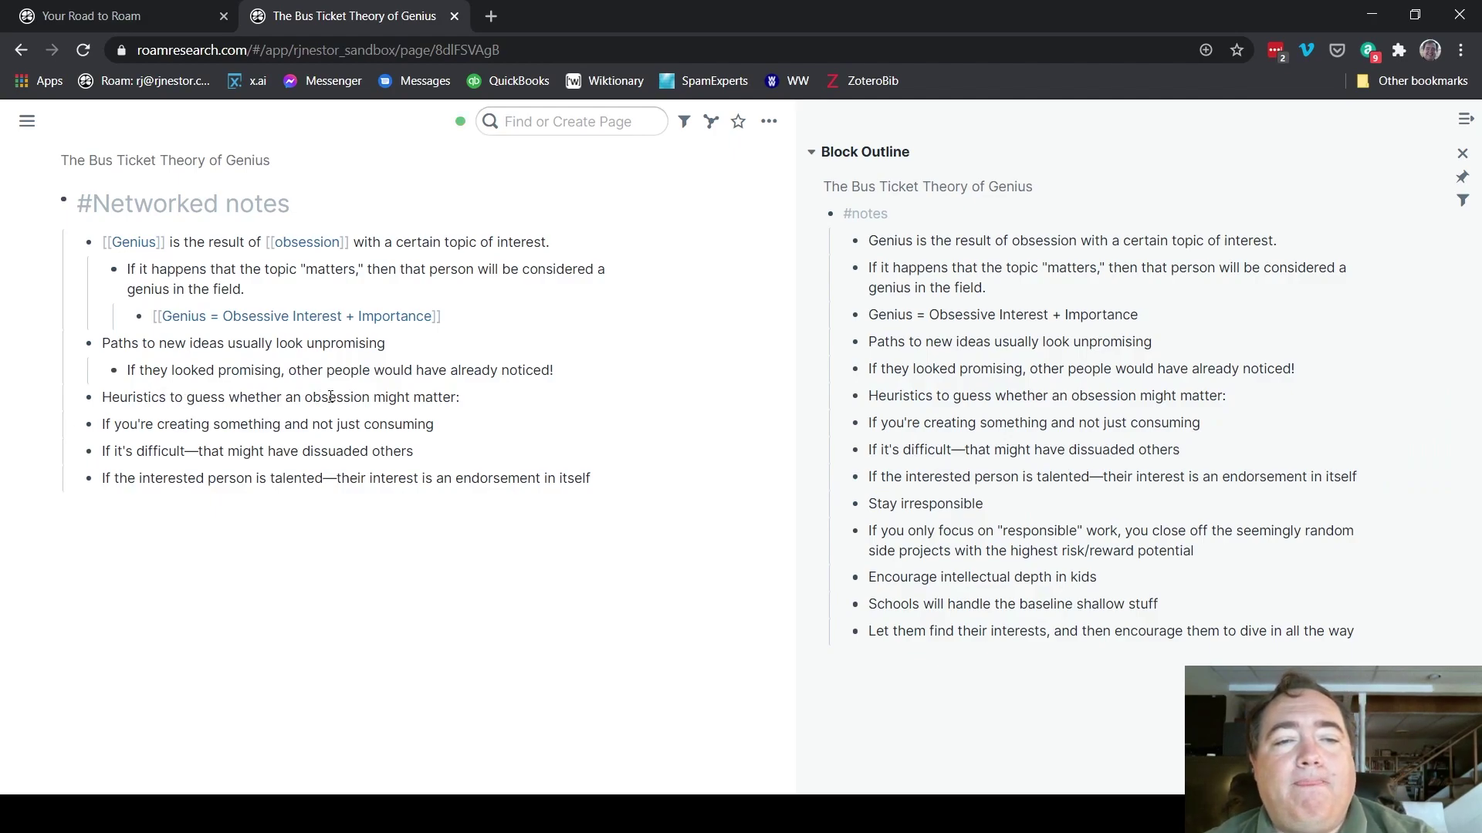
Nest the "creating something", "difficult" and "talented" blocks together under the "Heuristics to guess whether an obsession might matter:" note
click(458, 424)
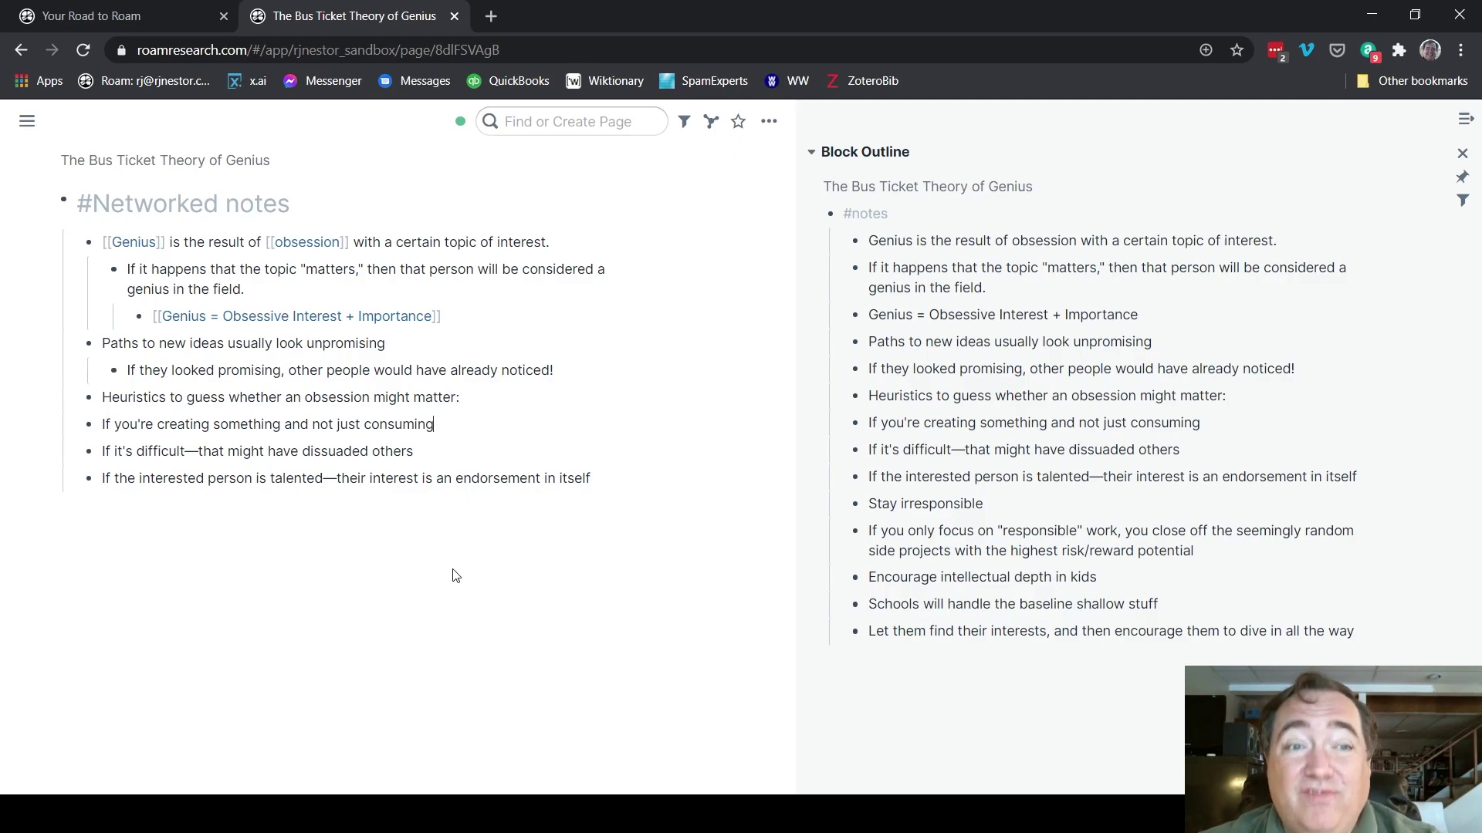
key(shift+Down)
key(shift+Down)
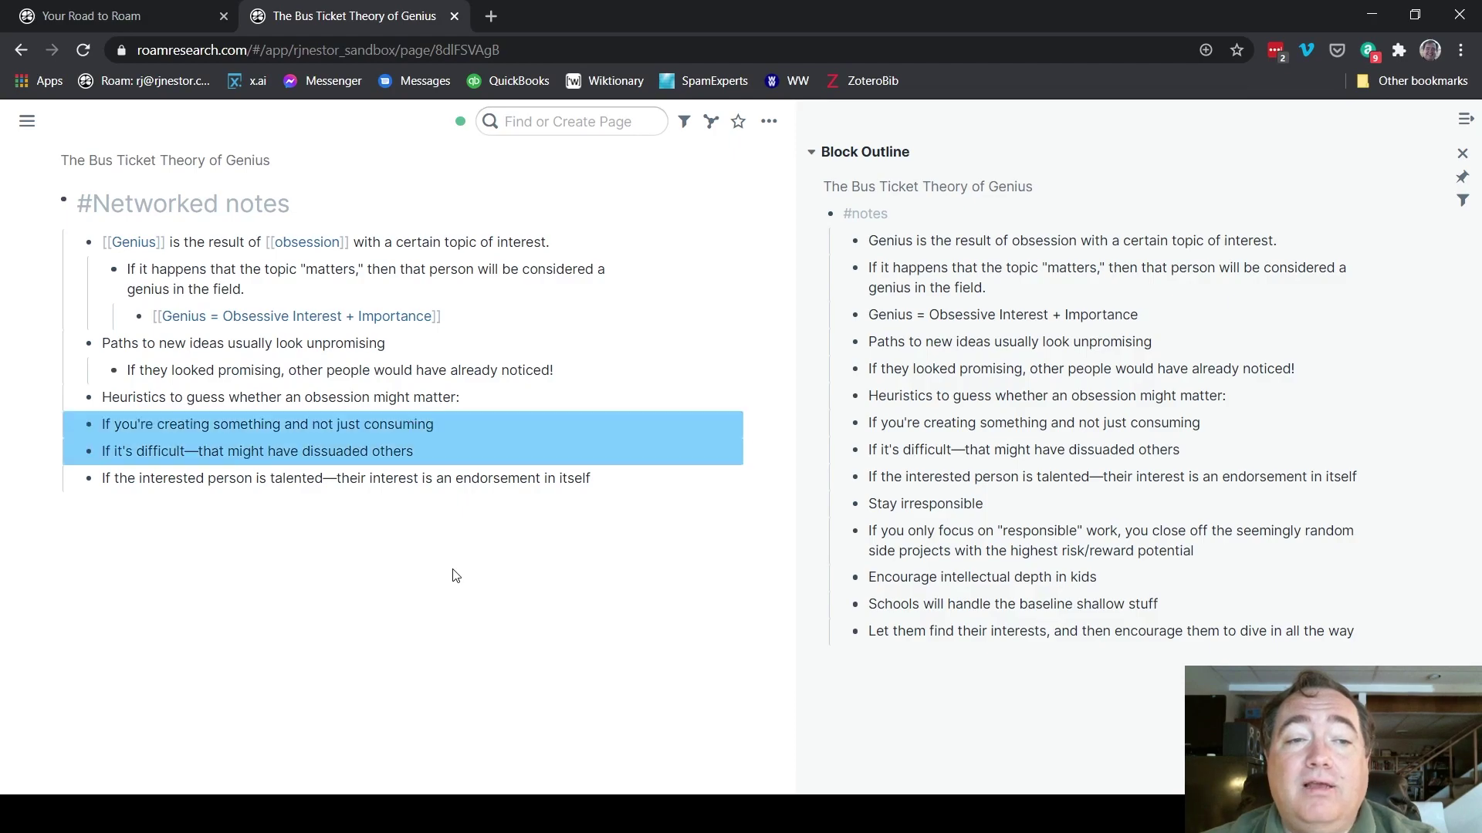
key(shift+Down)
key(Tab)
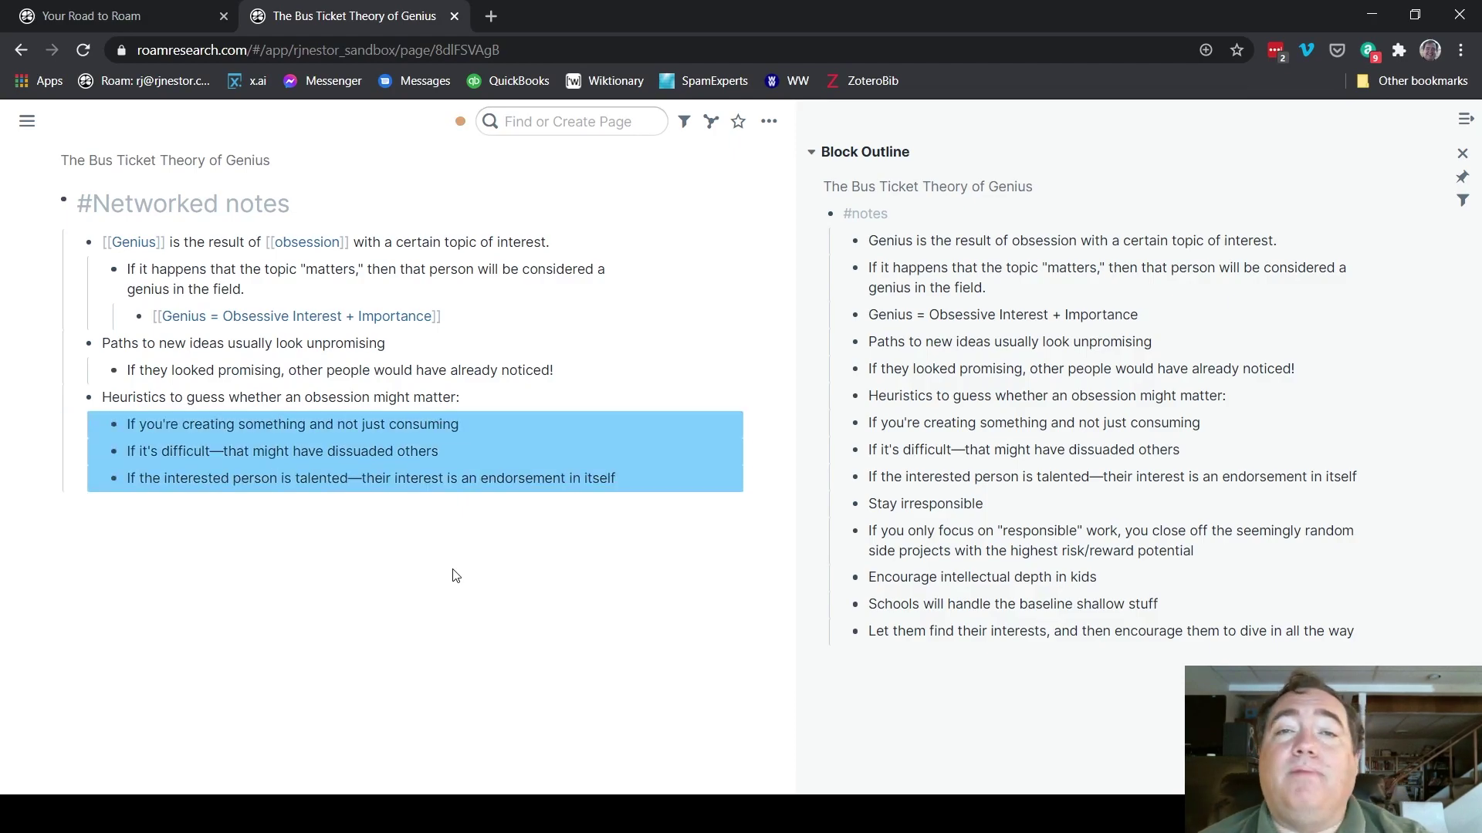
key(Escape)
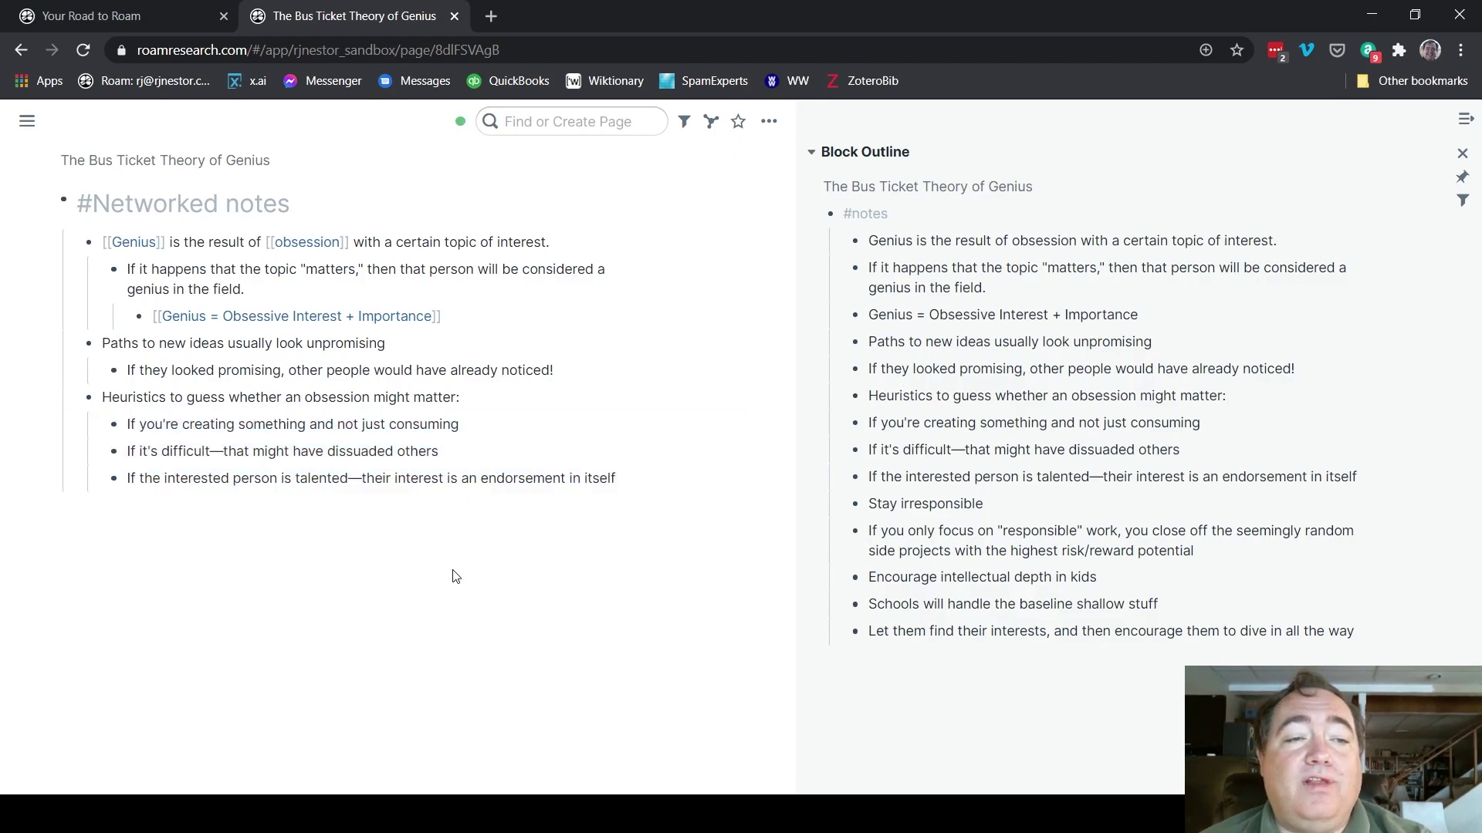
Turn the words "Heuristics" and "obsession" in the heuristics note into [[page links]]
double_click(132, 399)
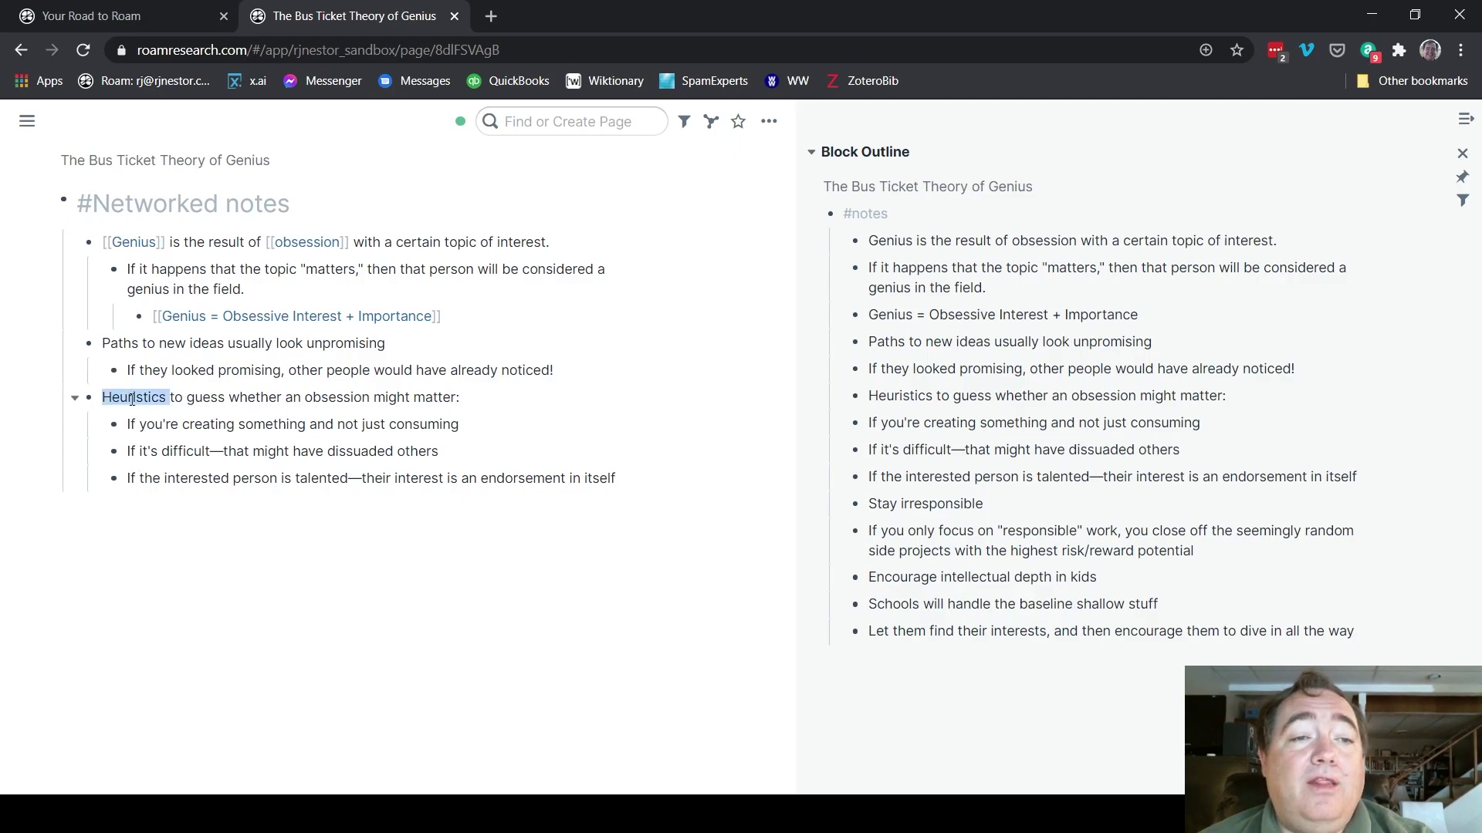
key(shift+Left)
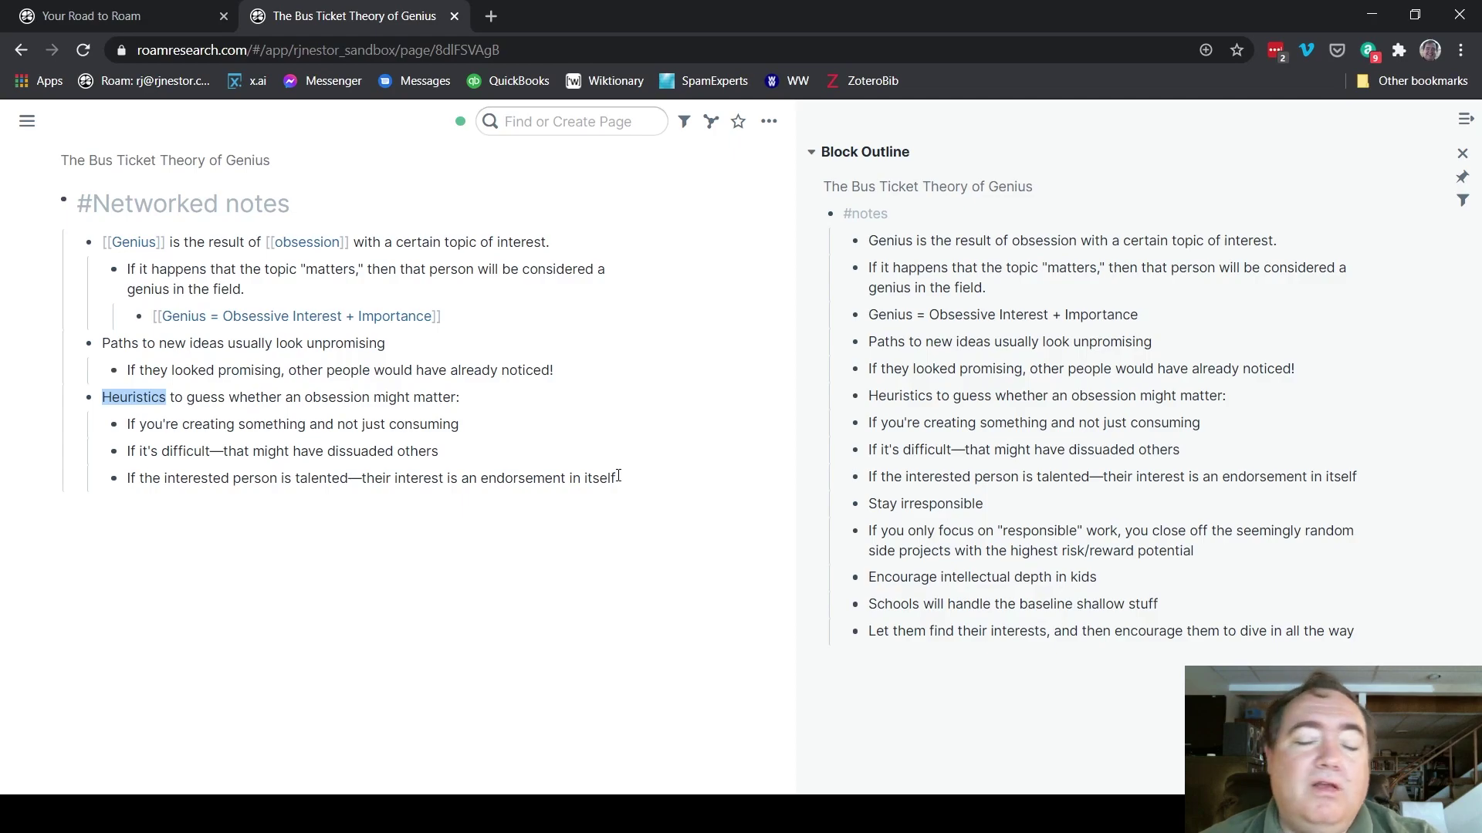
text([[)
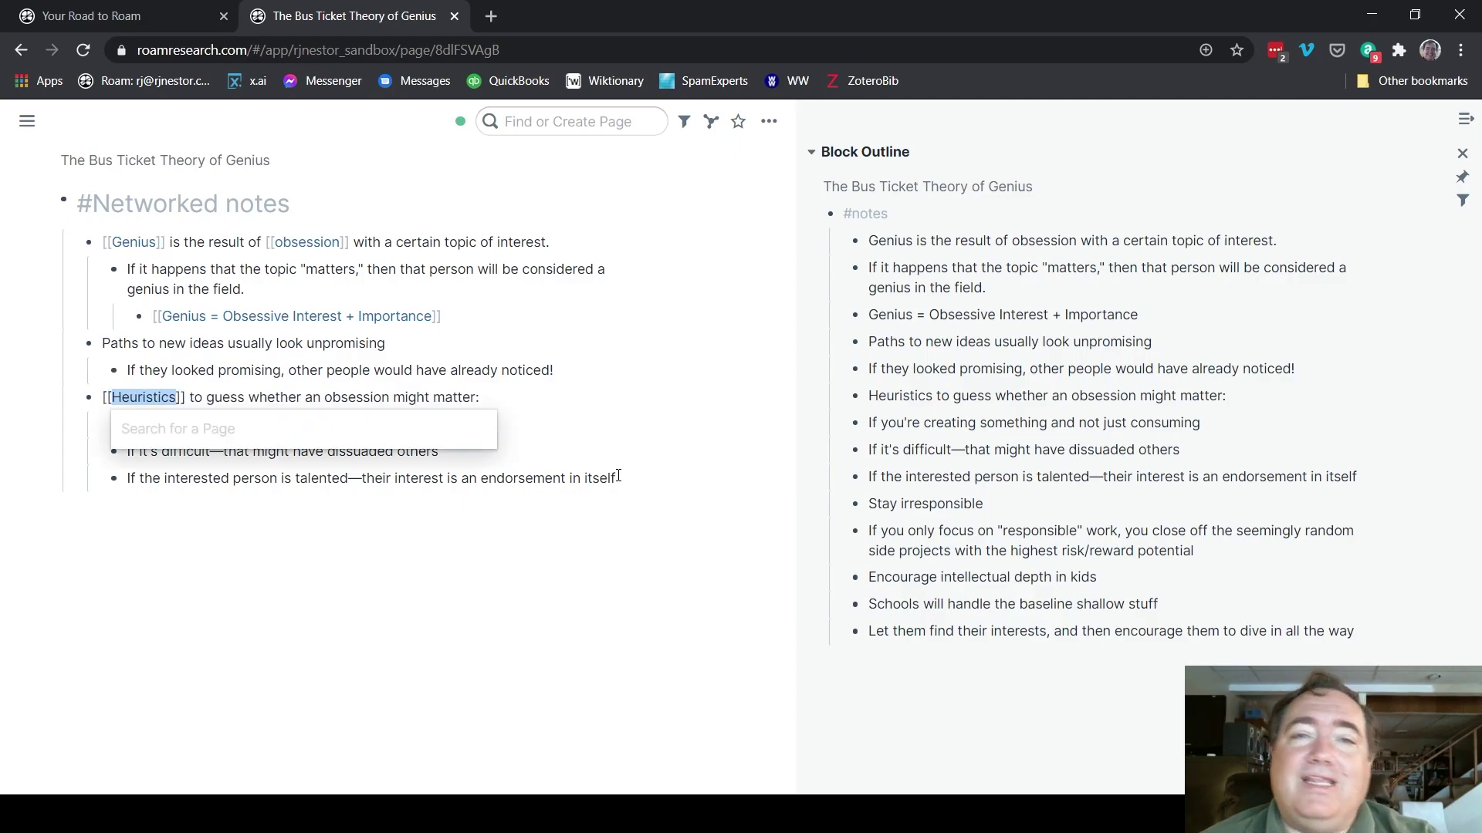
click(60, 429)
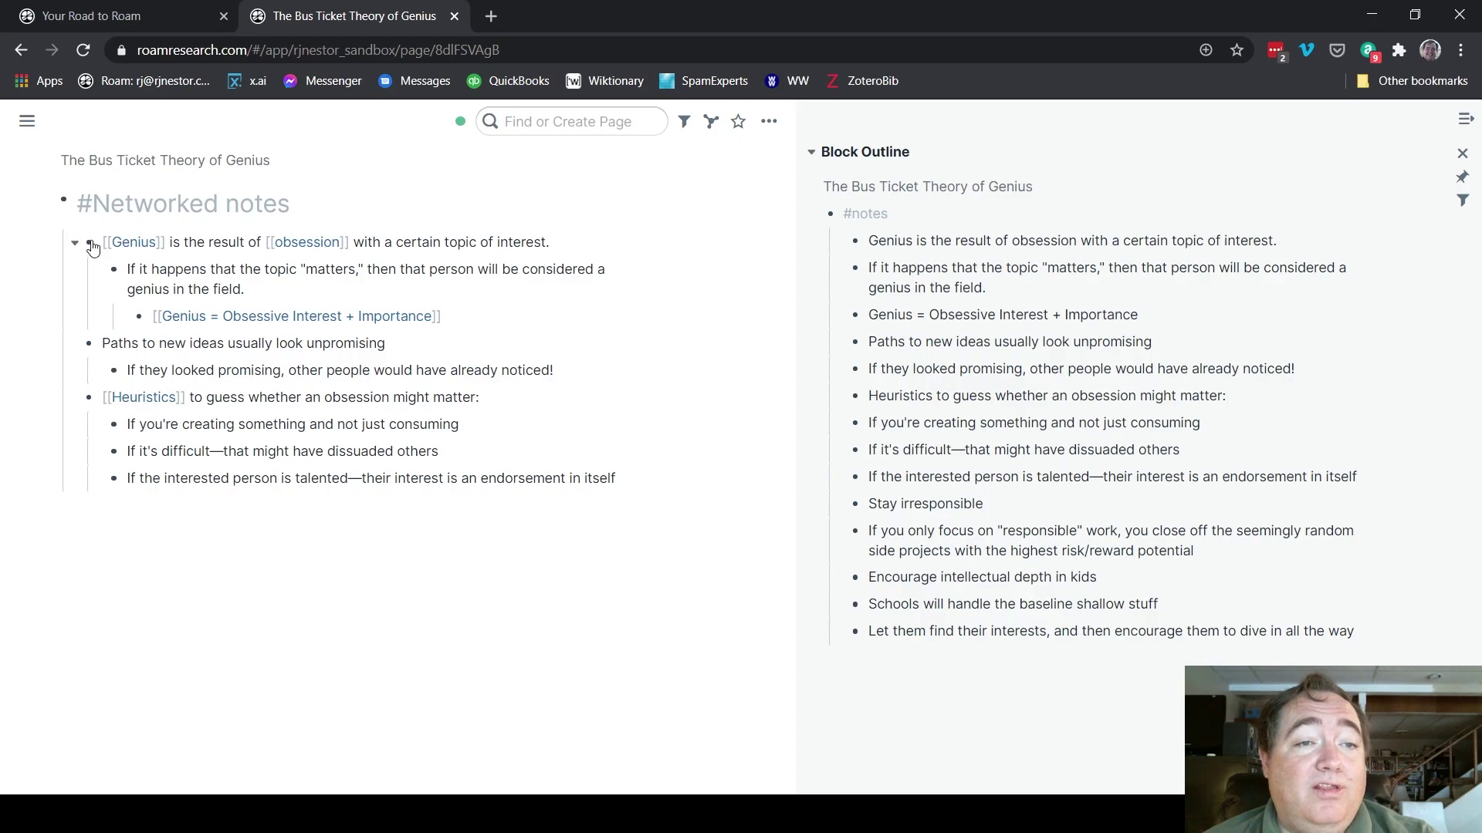
double_click(368, 394)
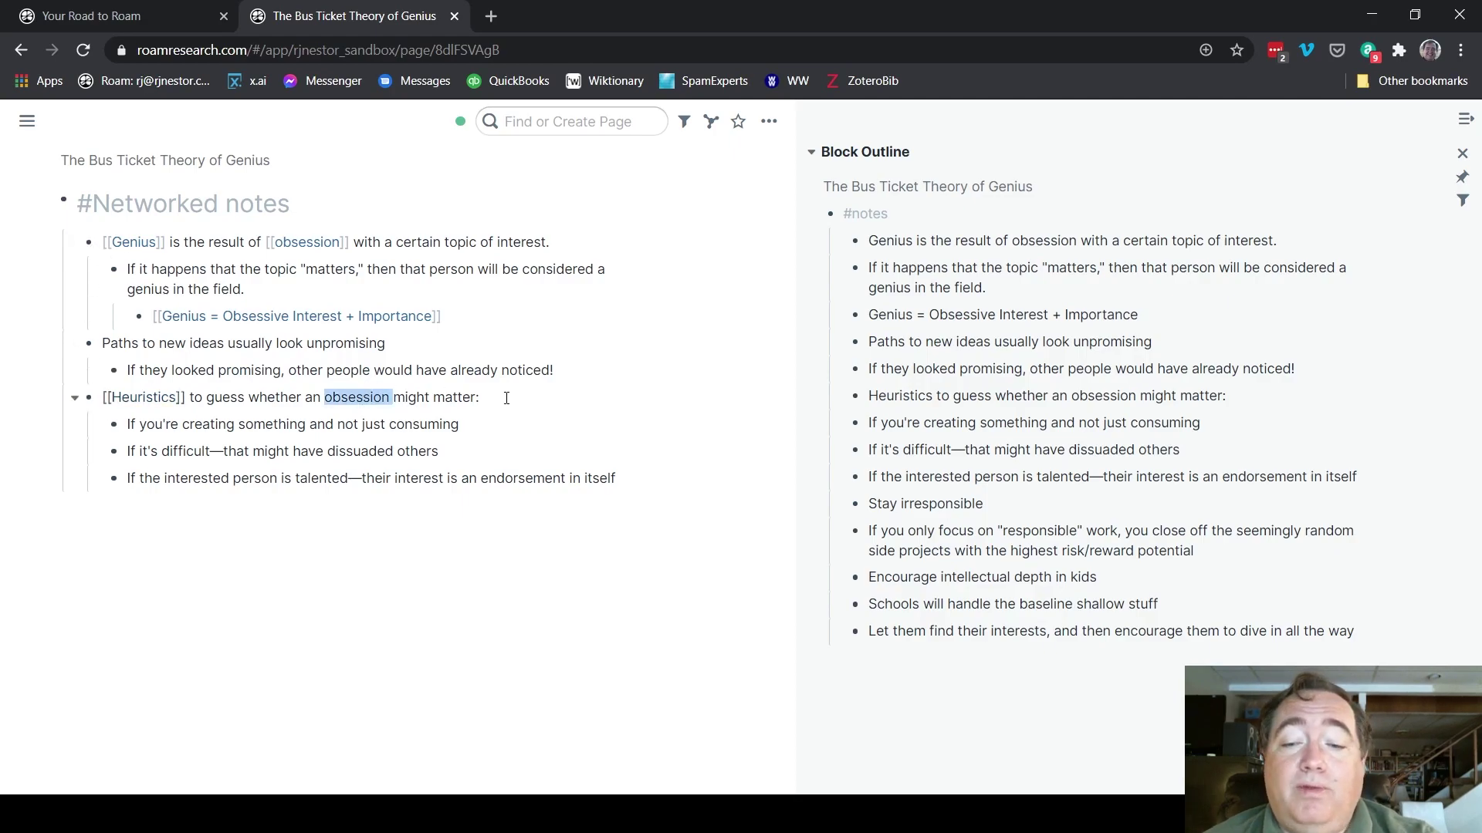
text([[)
click(515, 562)
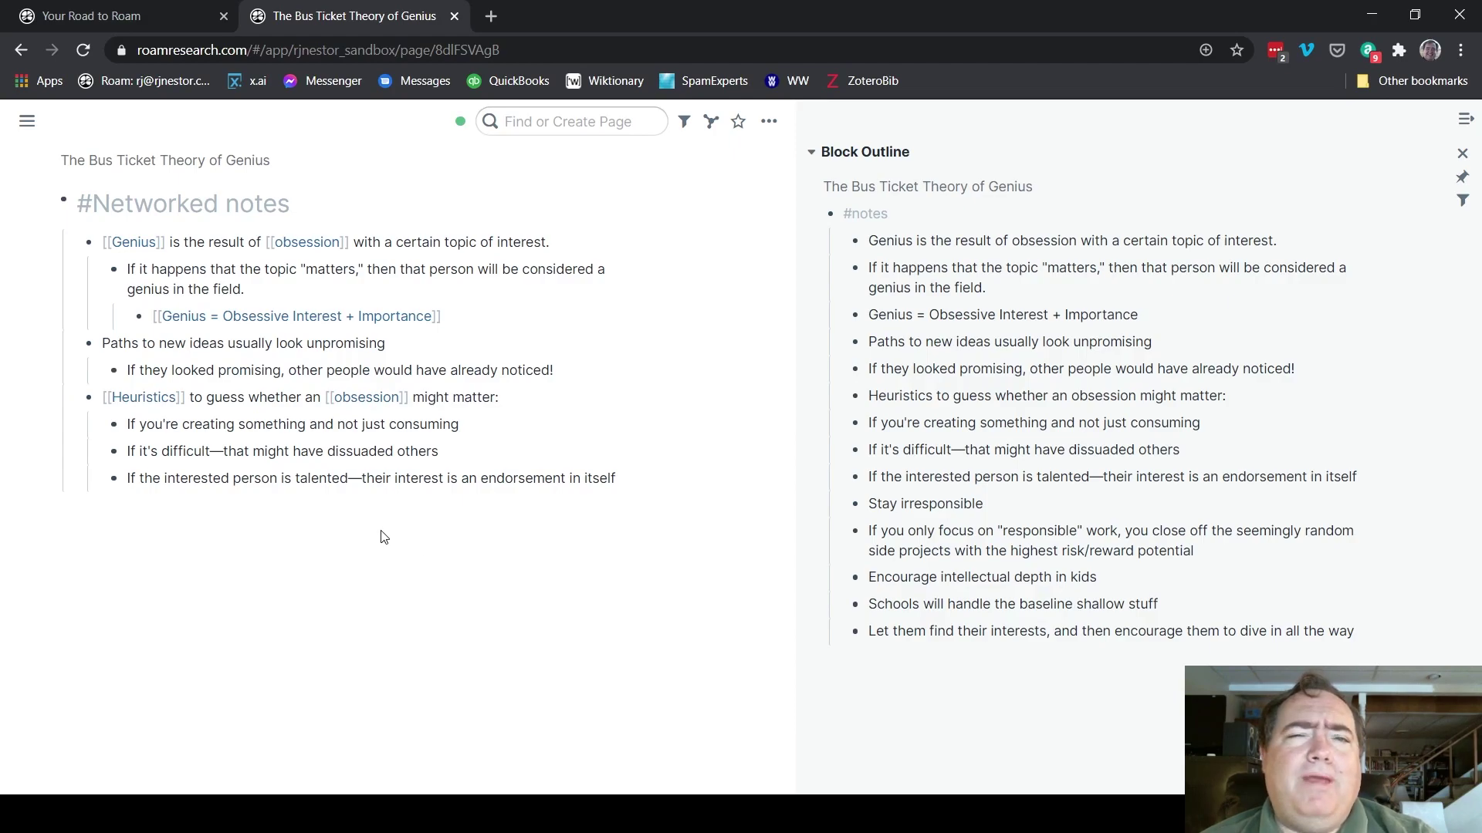
Open the obsession page and expand and collapse the linked reference starting with [[Genius]]
click(306, 242)
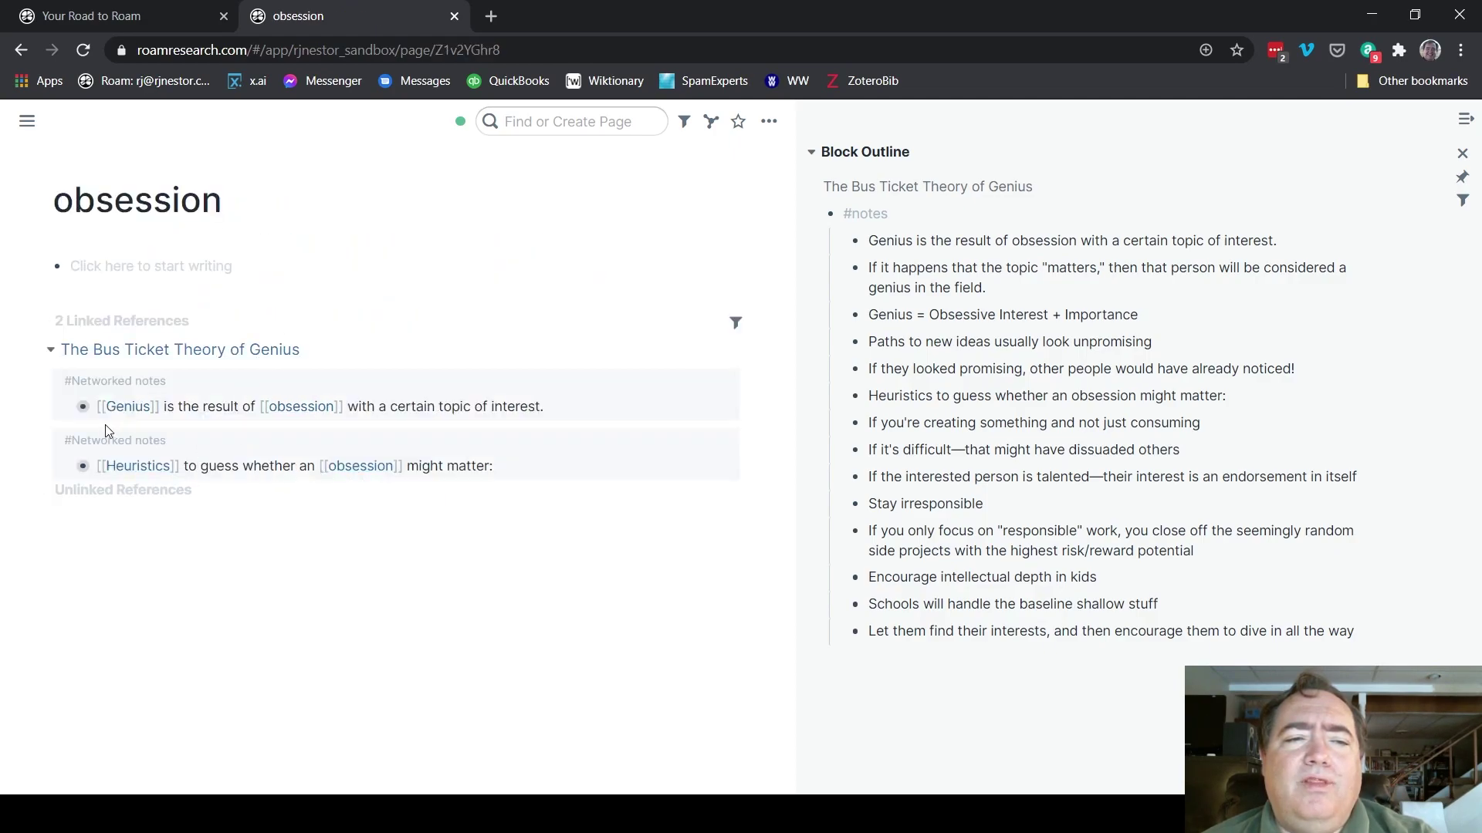
click(68, 407)
click(68, 407)
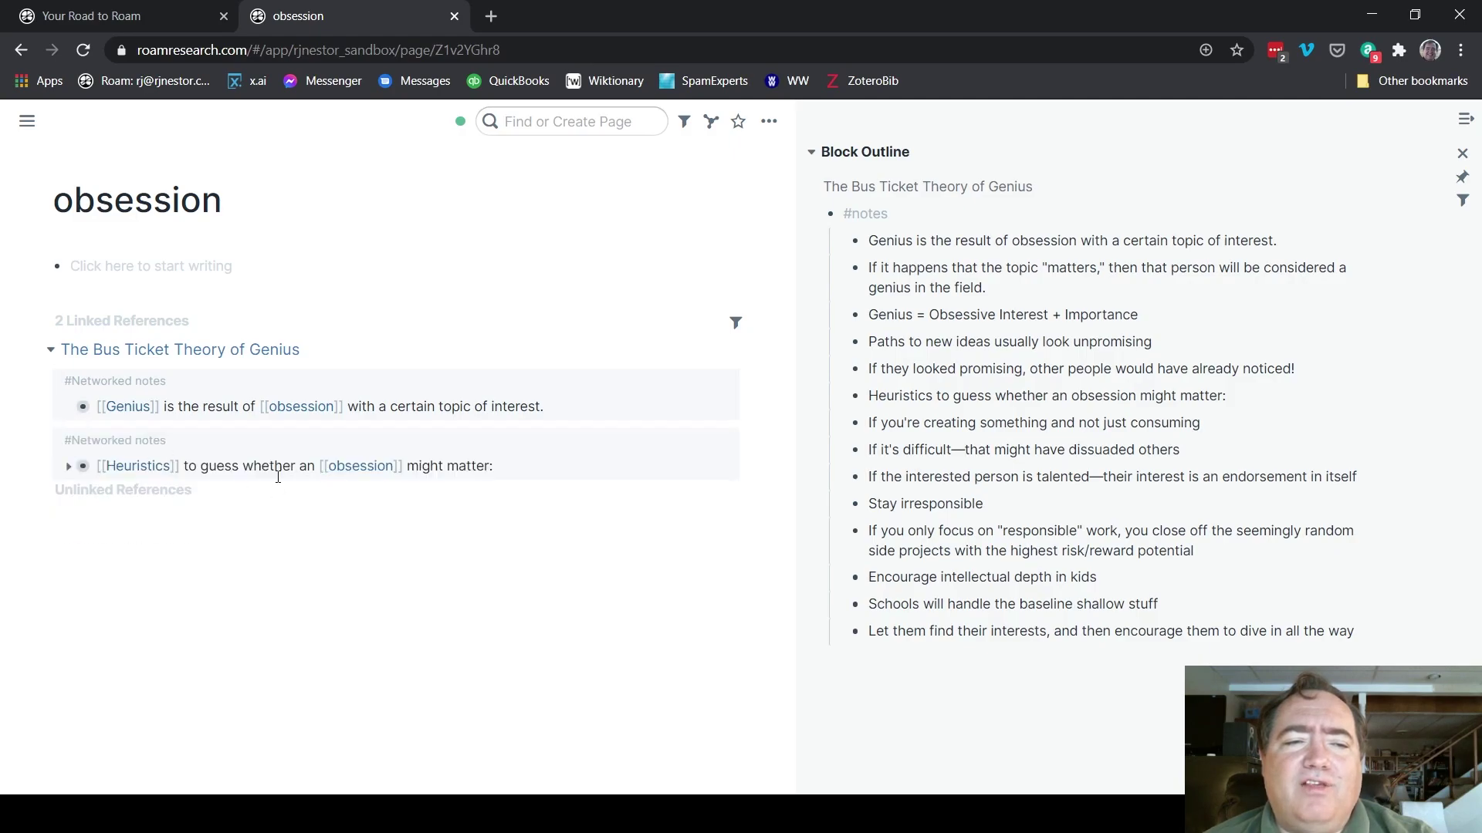
click(70, 408)
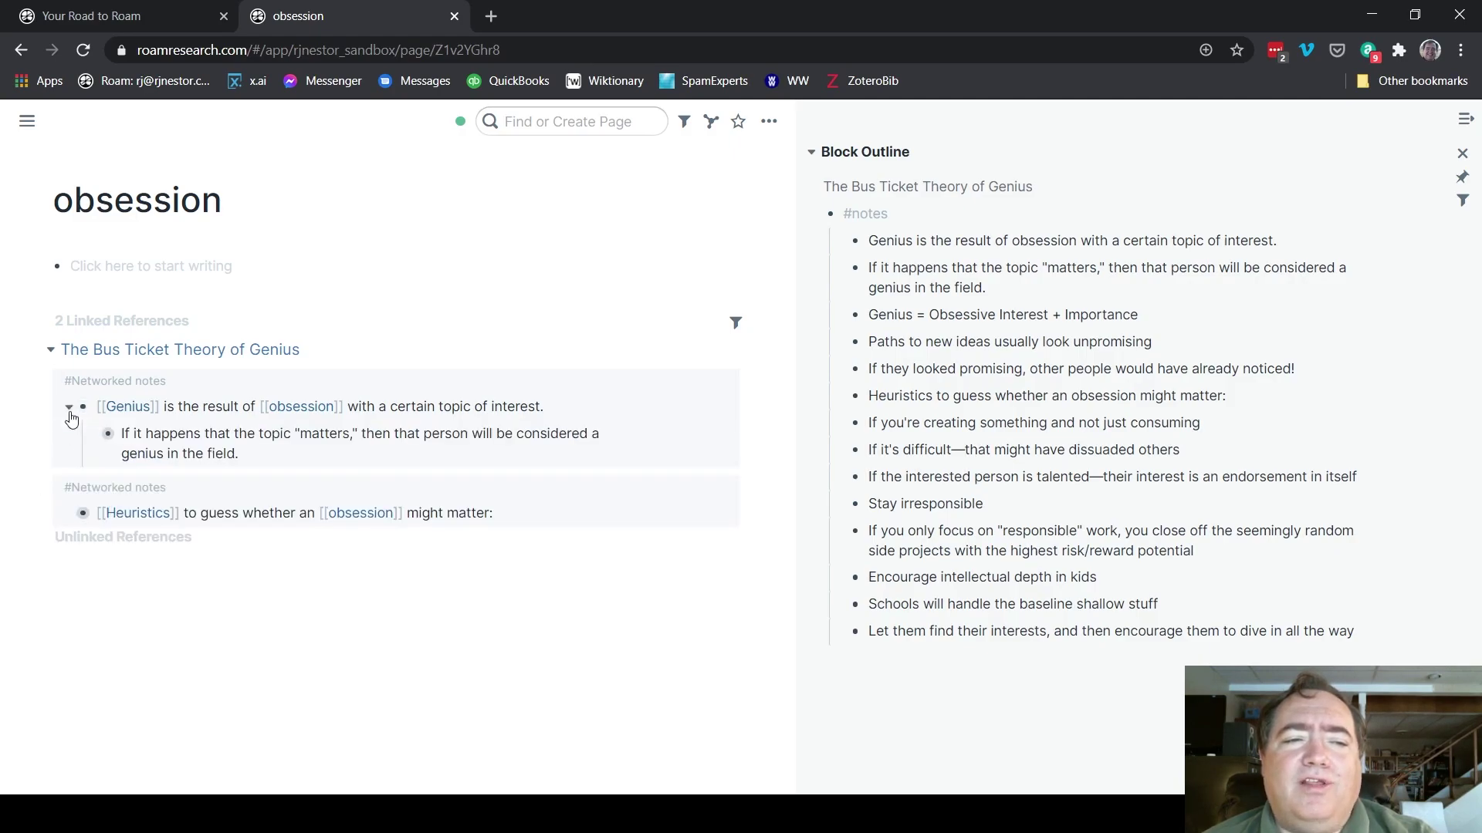
click(69, 409)
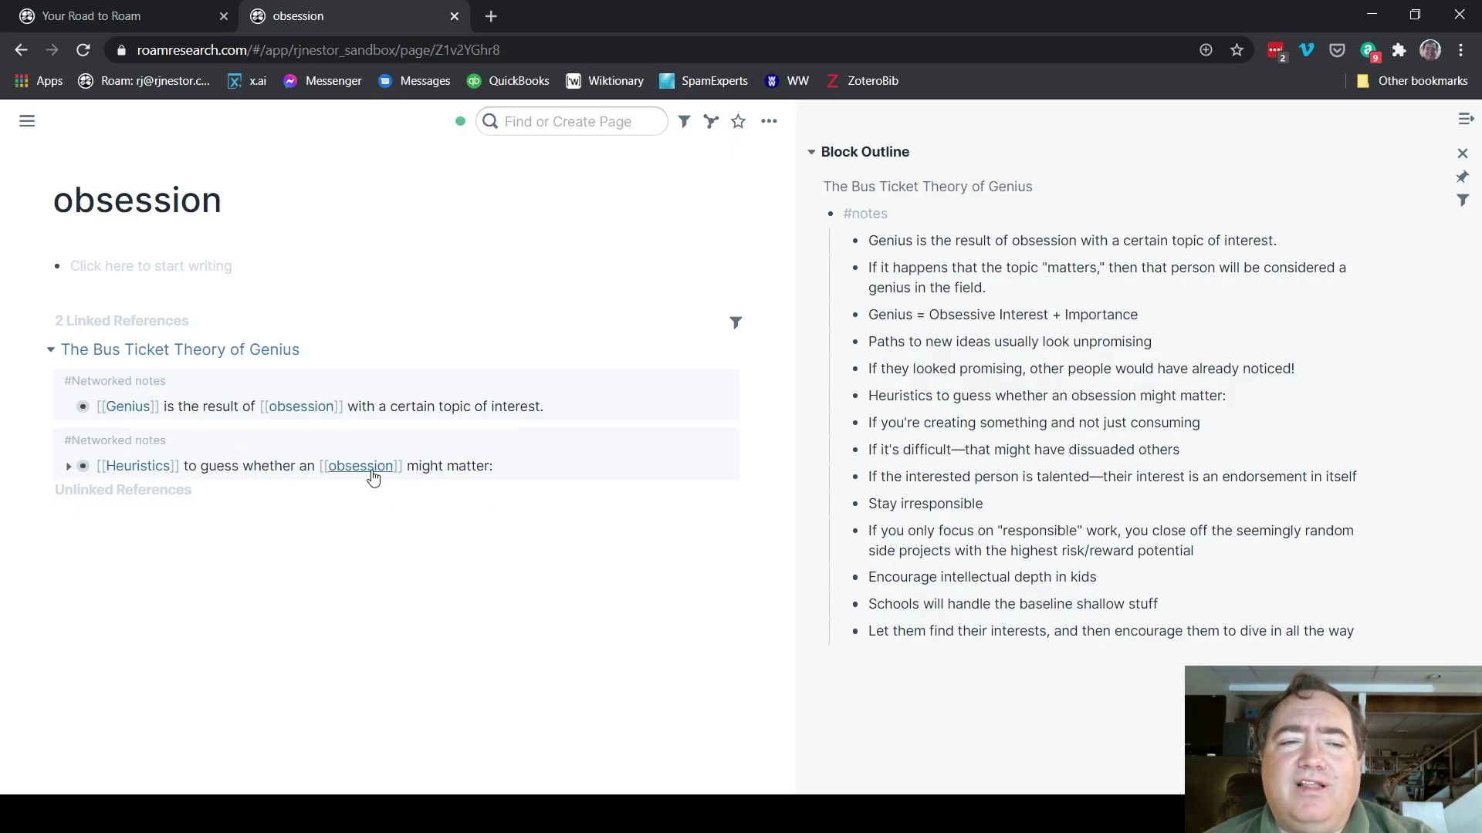
Delete the [[obsession]] link from the [[Heuristics]] note in the obsession page's linked references
click(399, 466)
key(shift+Left)
key(shift+Left)
key(shift+Left)
key(shift+Left)
key(shift+Left)
key(shift+Left)
key(shift+Left)
key(shift+Left)
key(shift+Left)
key(shift+Left)
key(shift+Left)
key(shift+Left)
key(shift+Left)
key(BackSpace)
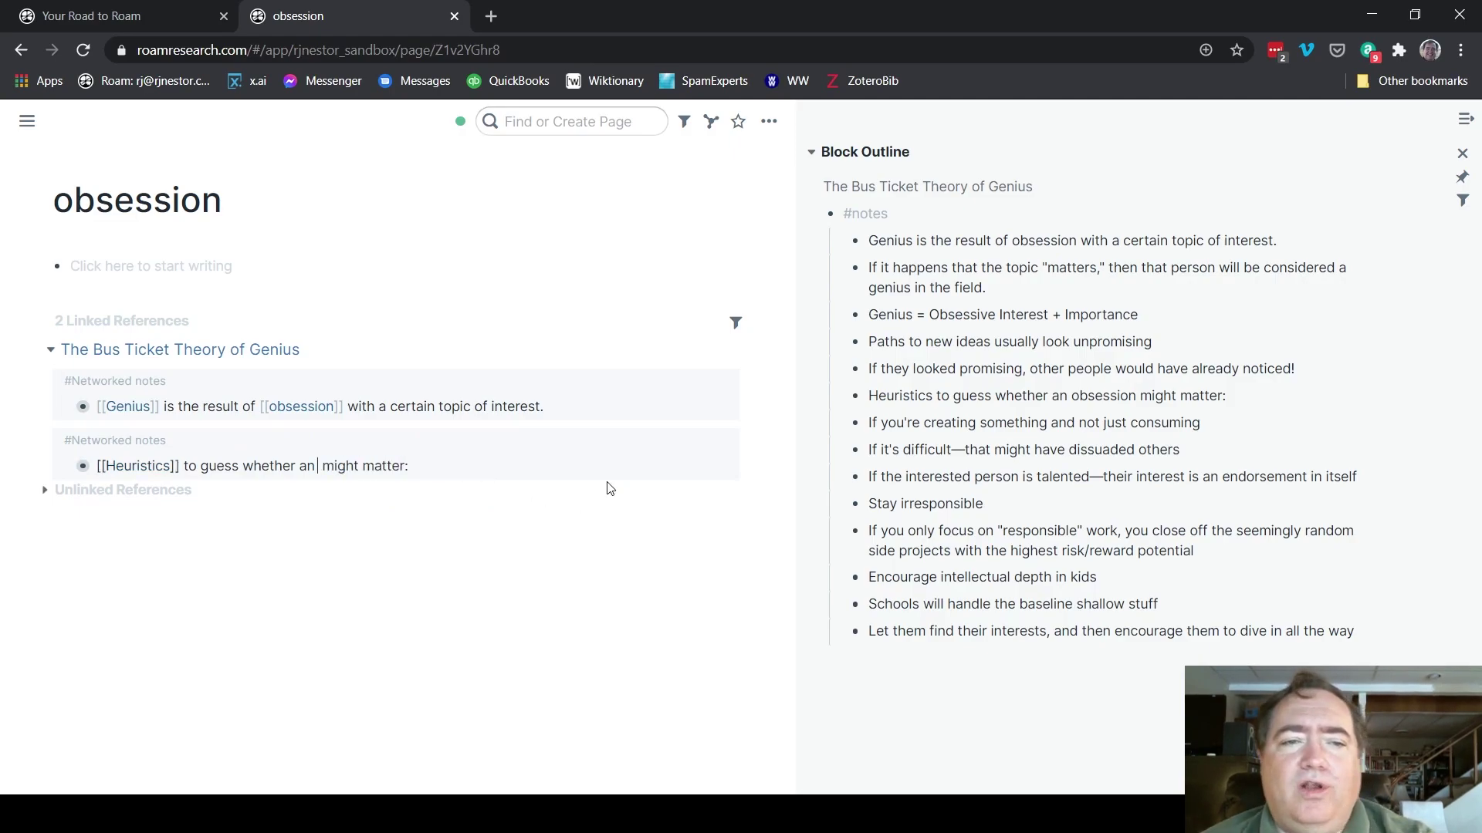
click(453, 565)
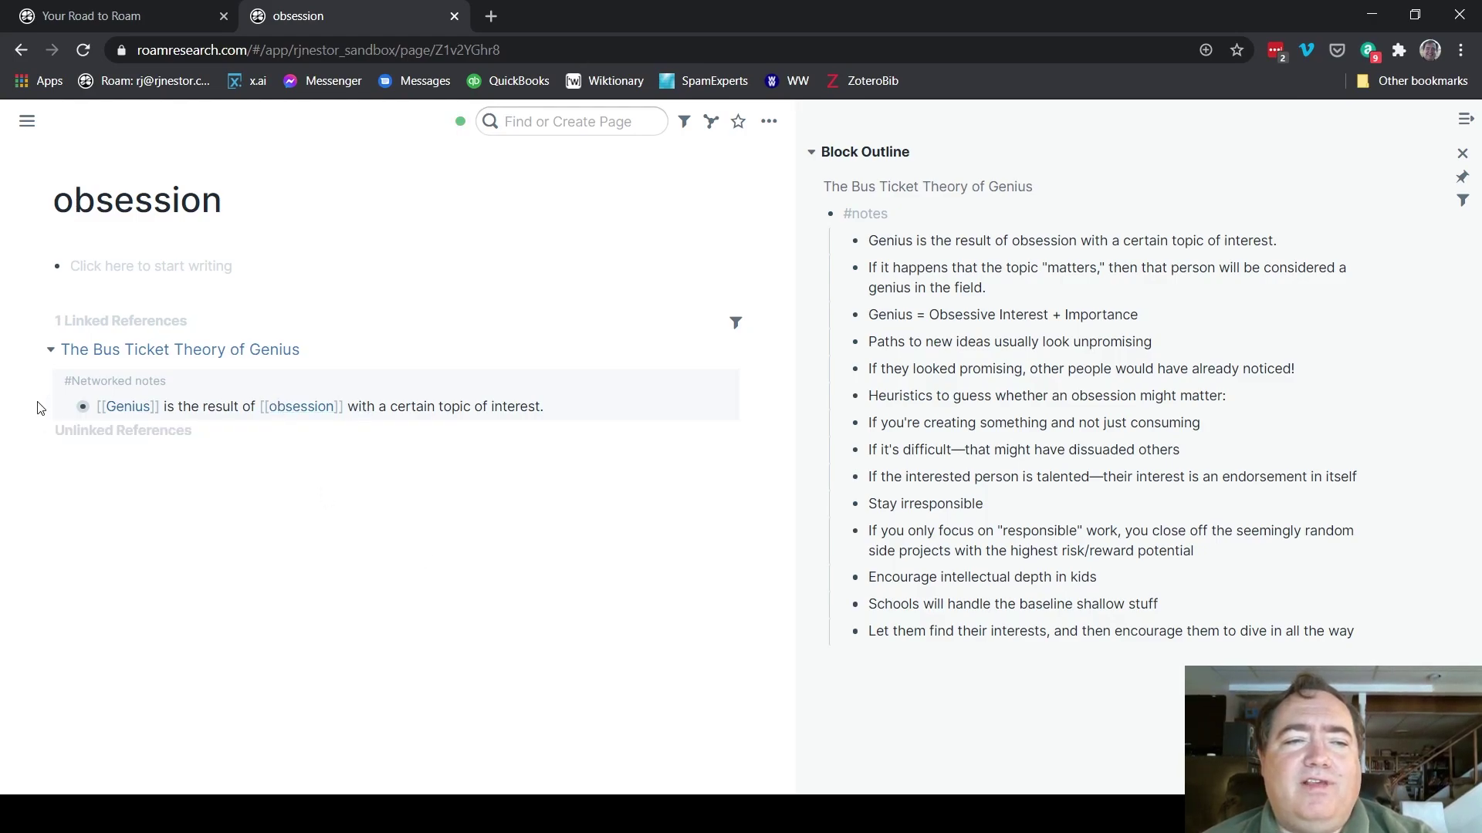
Inspect the nested notes under the [[Genius]] reference, collapse them, and return to the #Networked notes outline
click(68, 407)
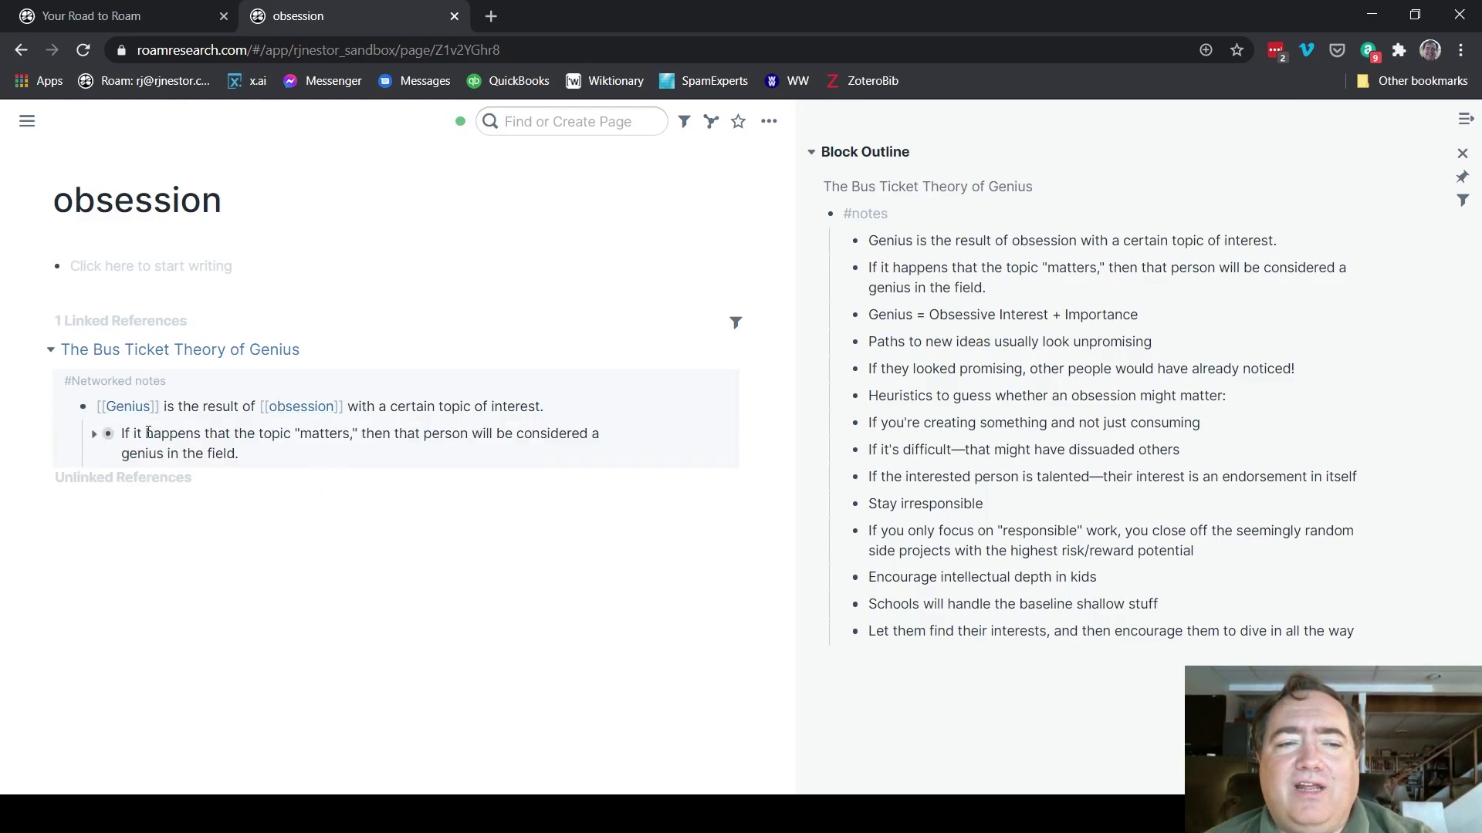
click(94, 436)
click(95, 436)
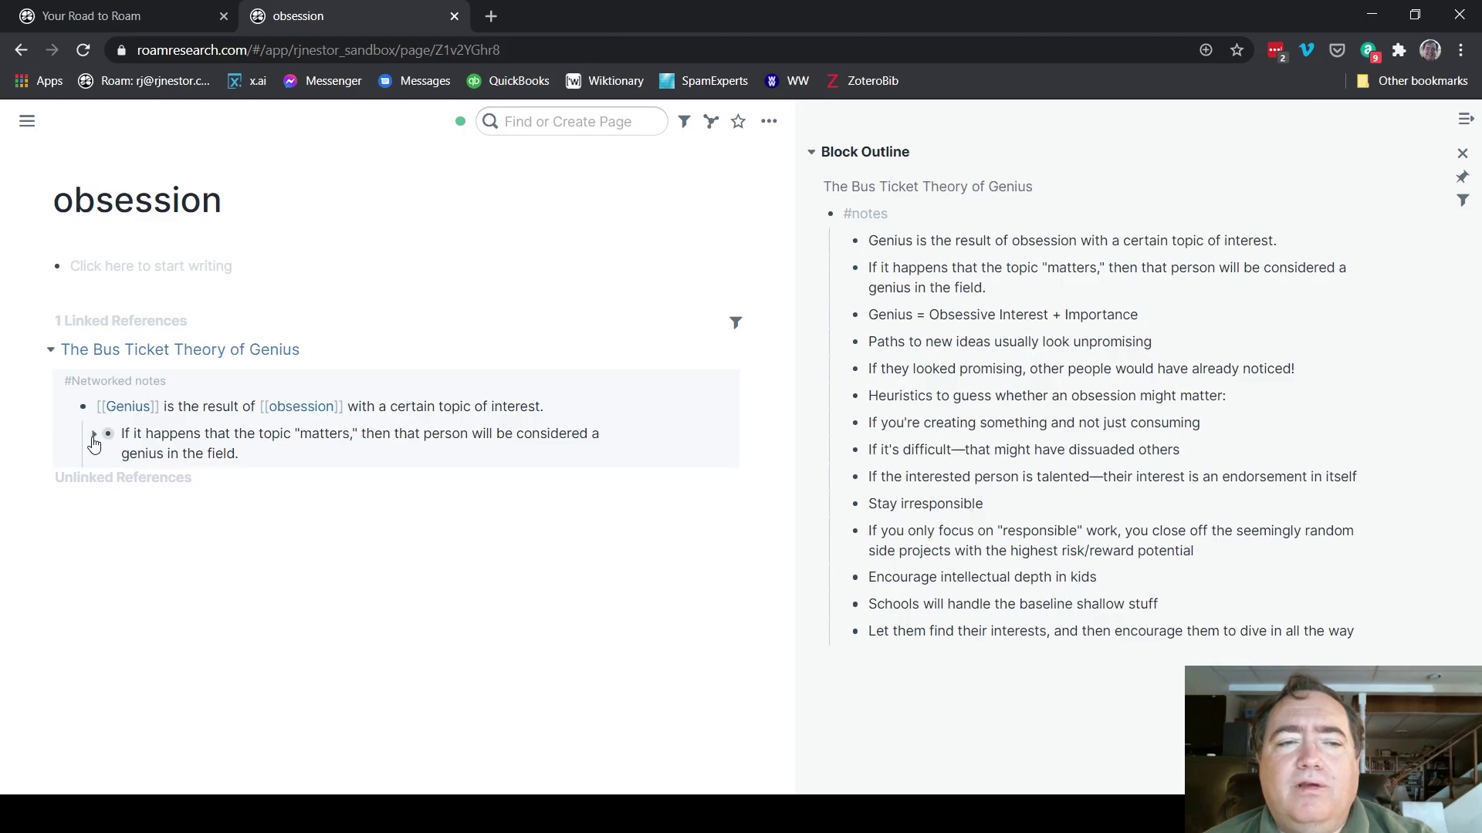
click(68, 407)
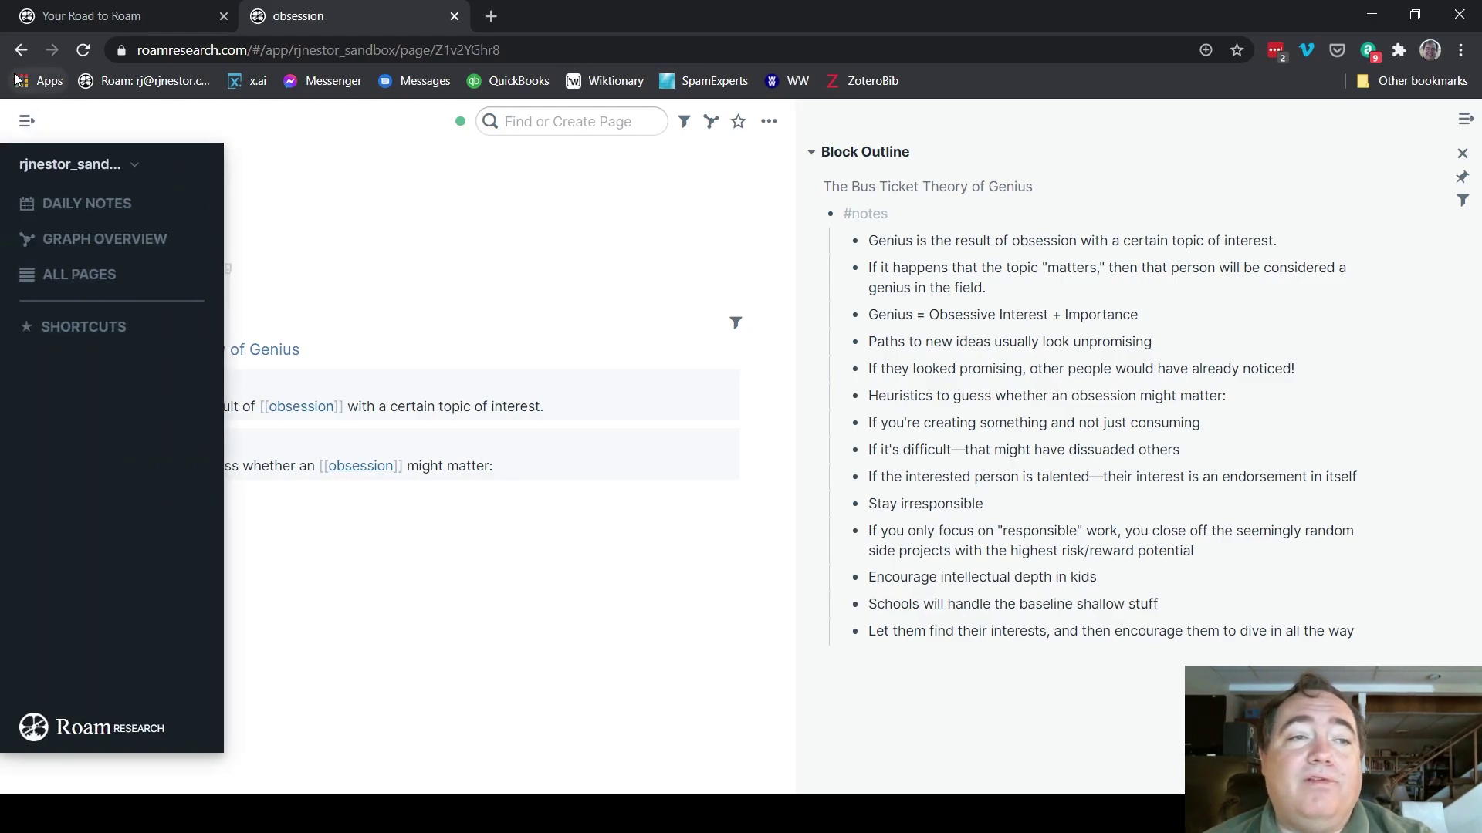
click(19, 50)
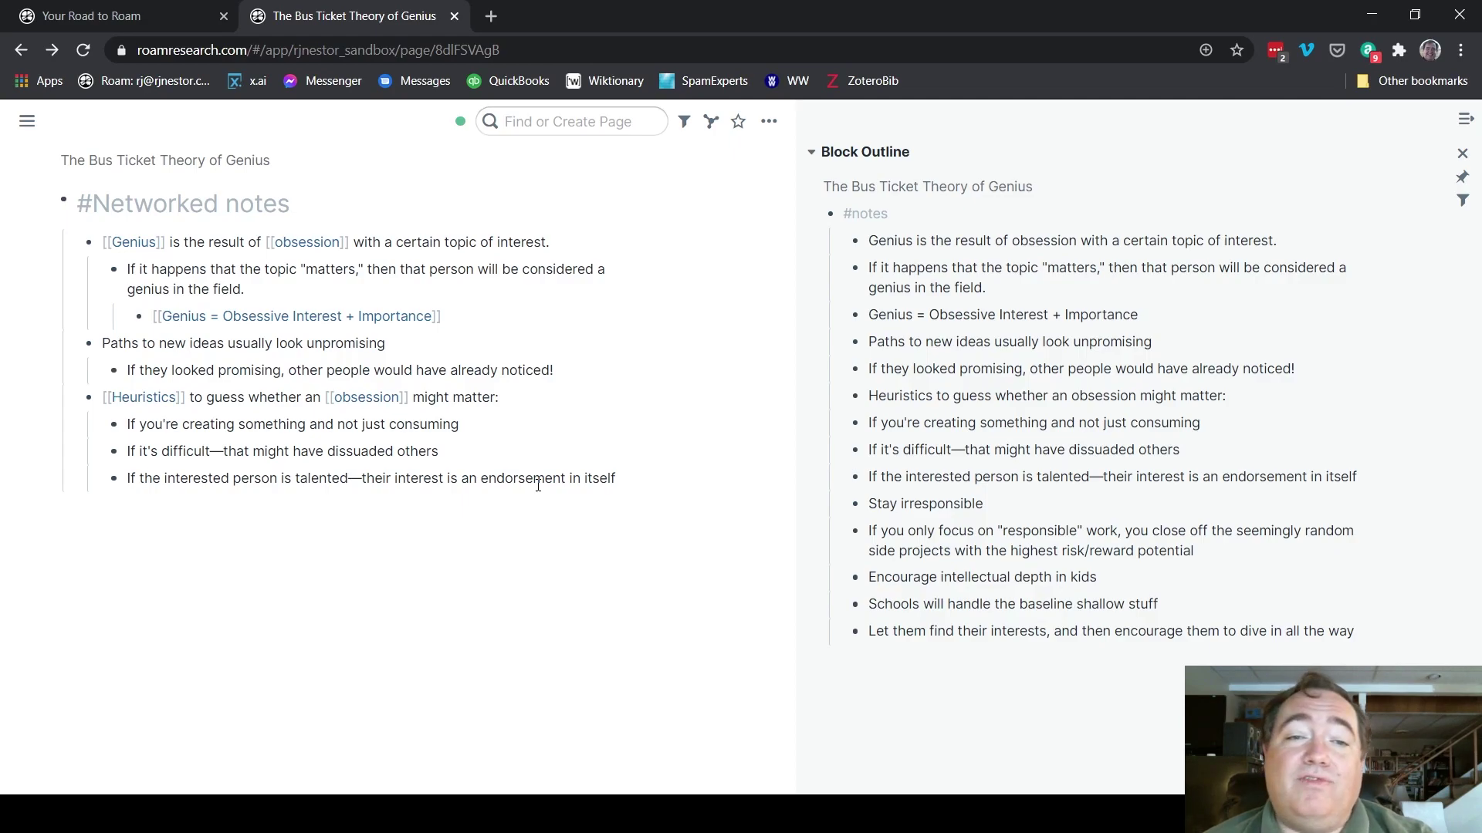
Copy "Stay irresponsible" and the "responsible" work note from #notes into #Networked notes, at the same level as the heuristics note
click(624, 481)
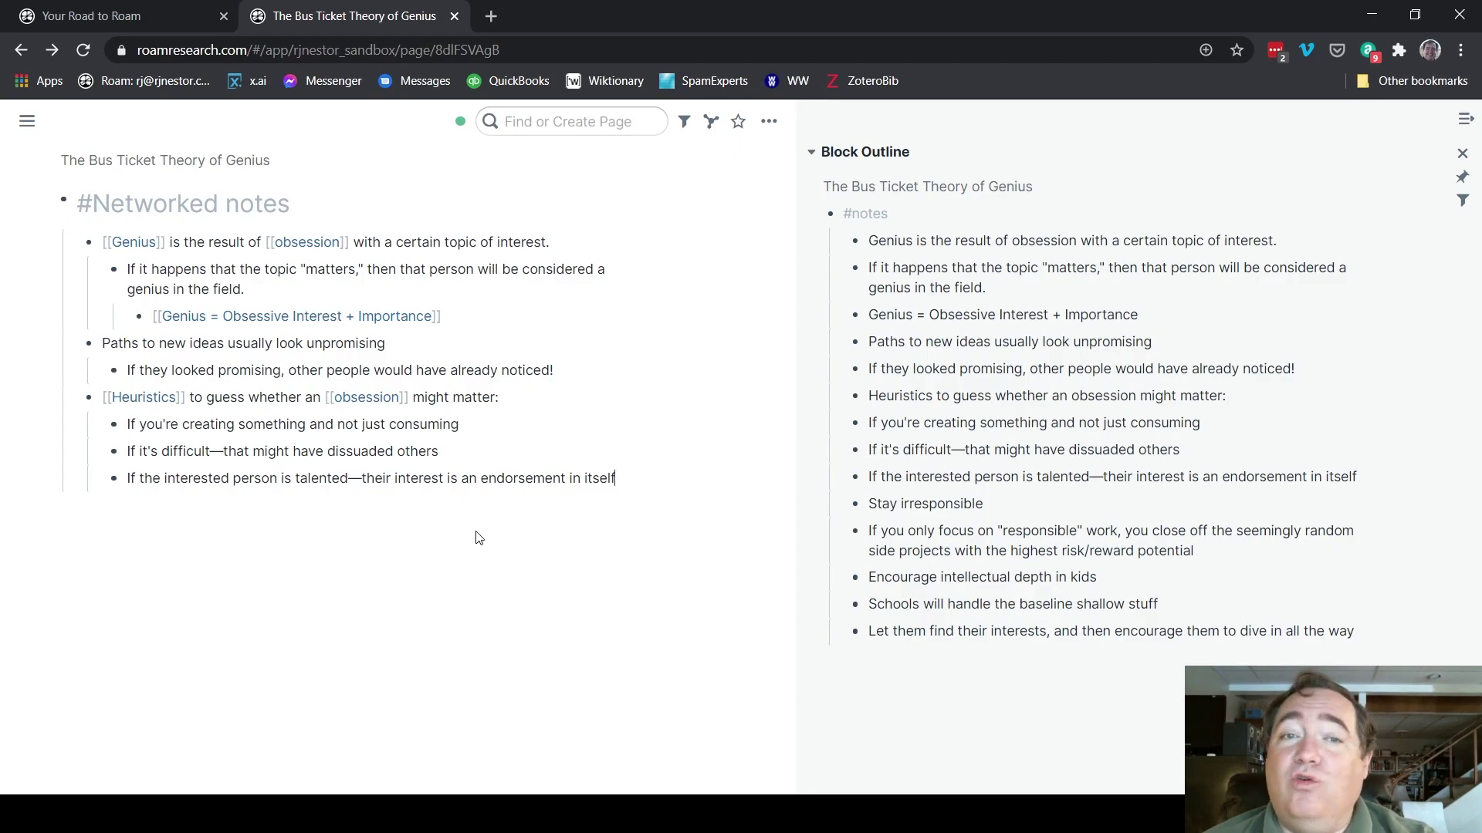
key(Return)
key(shift+Tab)
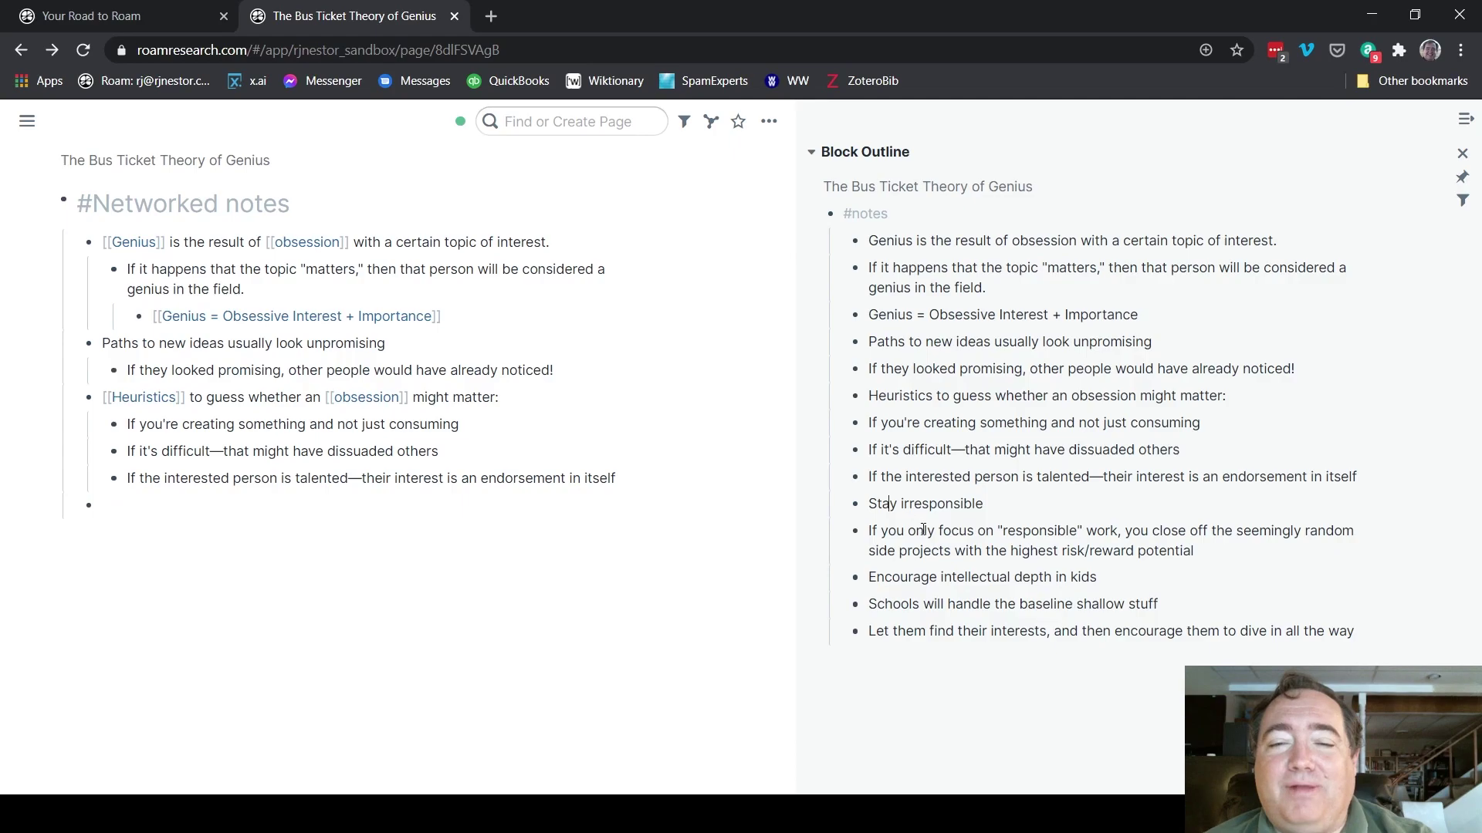
drag(924, 551, 260, 510)
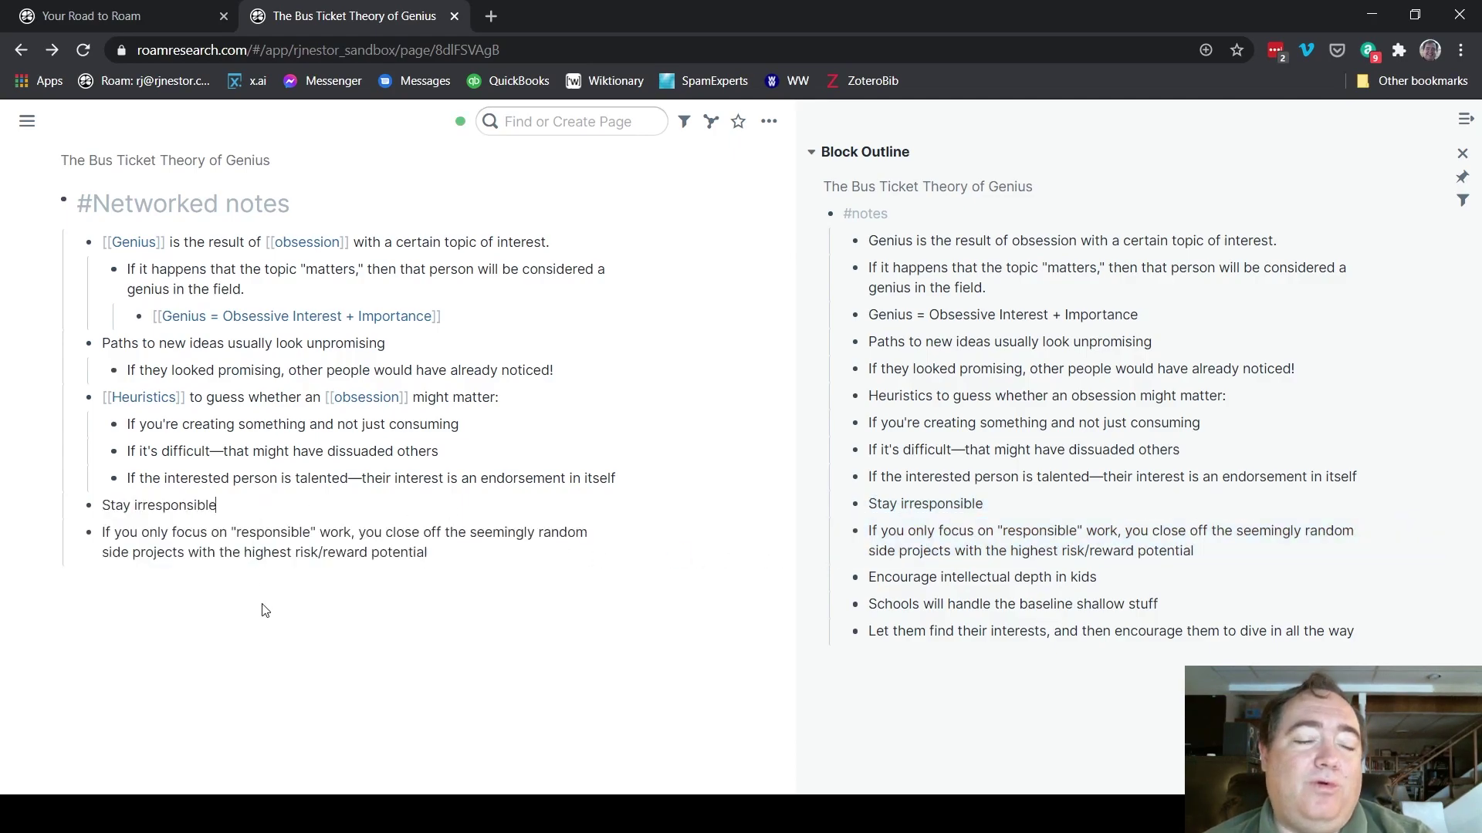
Turn "Stay irresponsible" into a [[page link]] and nest the note about "responsible" work under it
shift+click(104, 506)
shift+click(104, 505)
text([[)
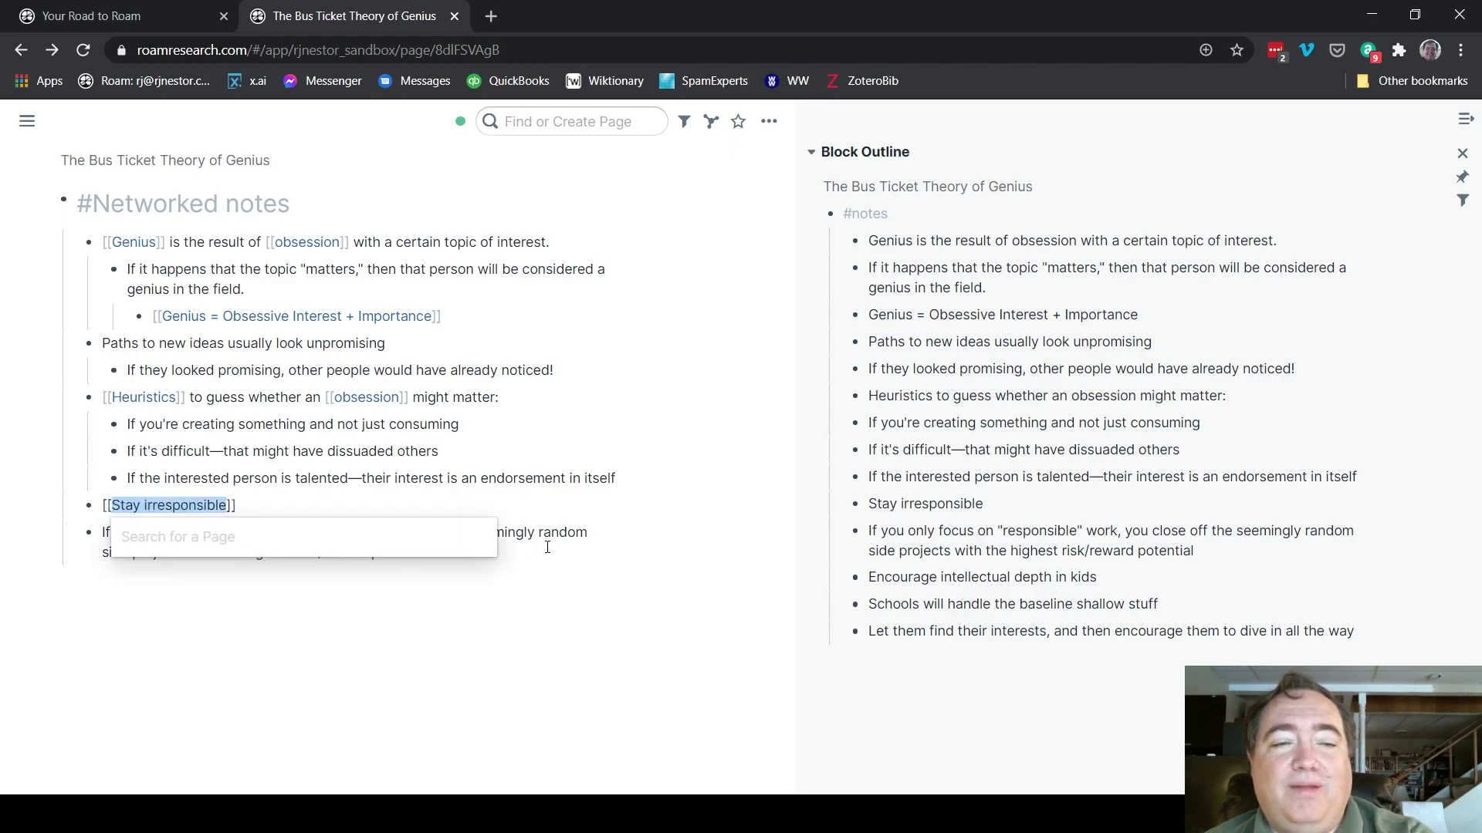
click(562, 553)
key(Tab)
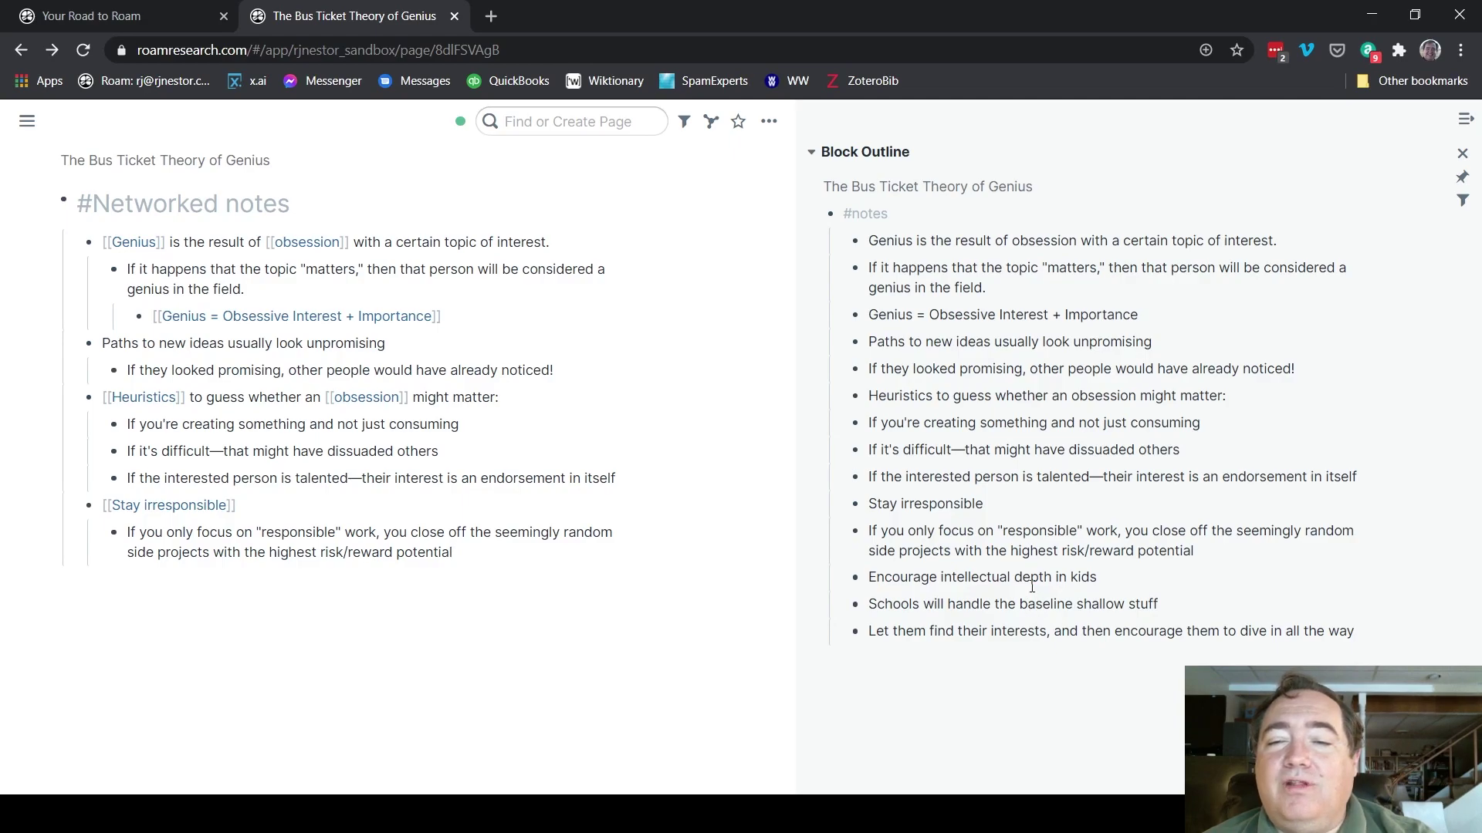
Copy the last three #notes blocks, starting with "Encourage intellectual depth in kids", below the [[Stay irresponsible]] group at its level
drag(1031, 577, 1032, 632)
key(ctrl+c)
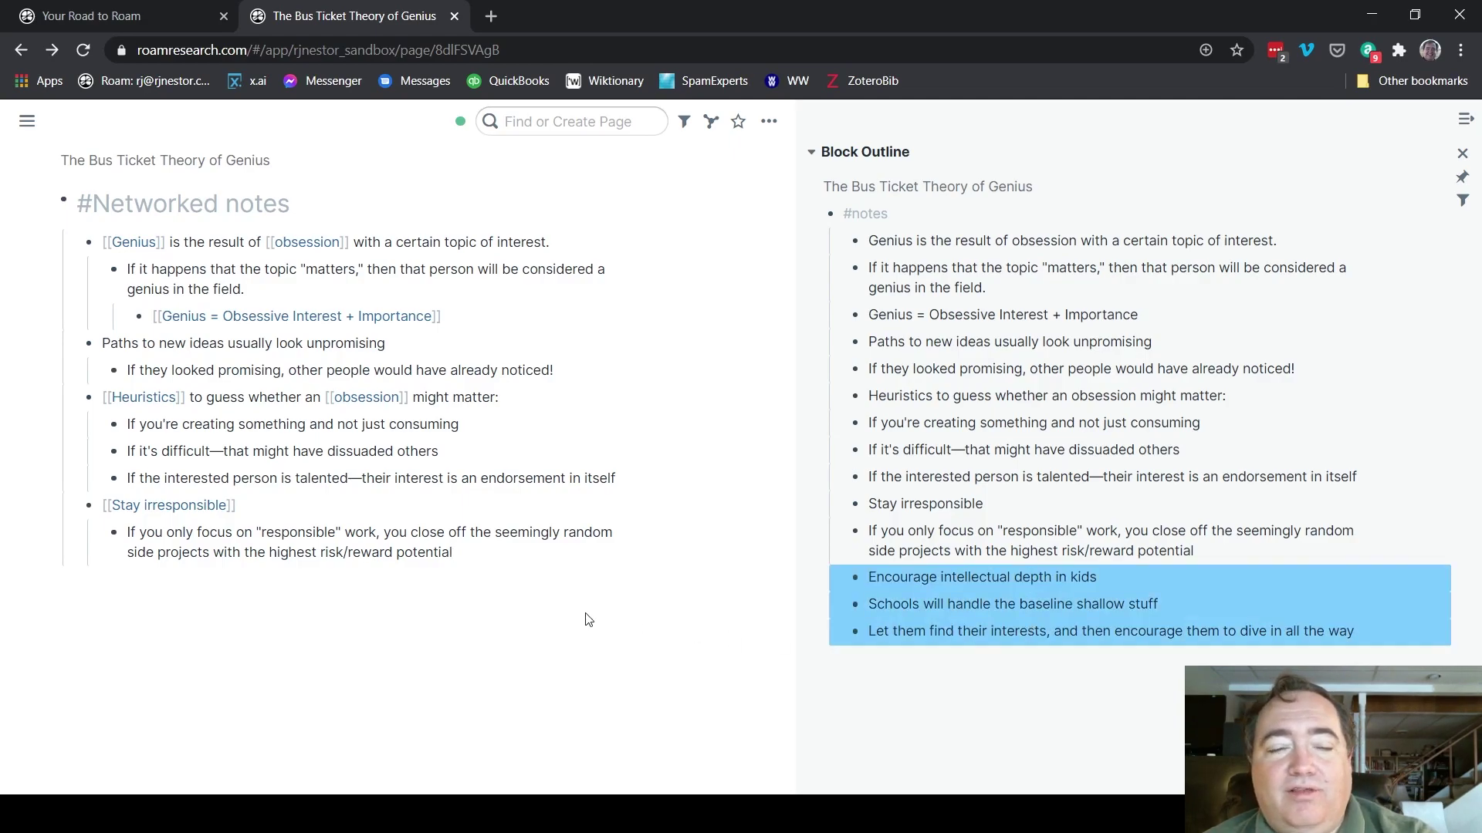
click(478, 550)
key(Return)
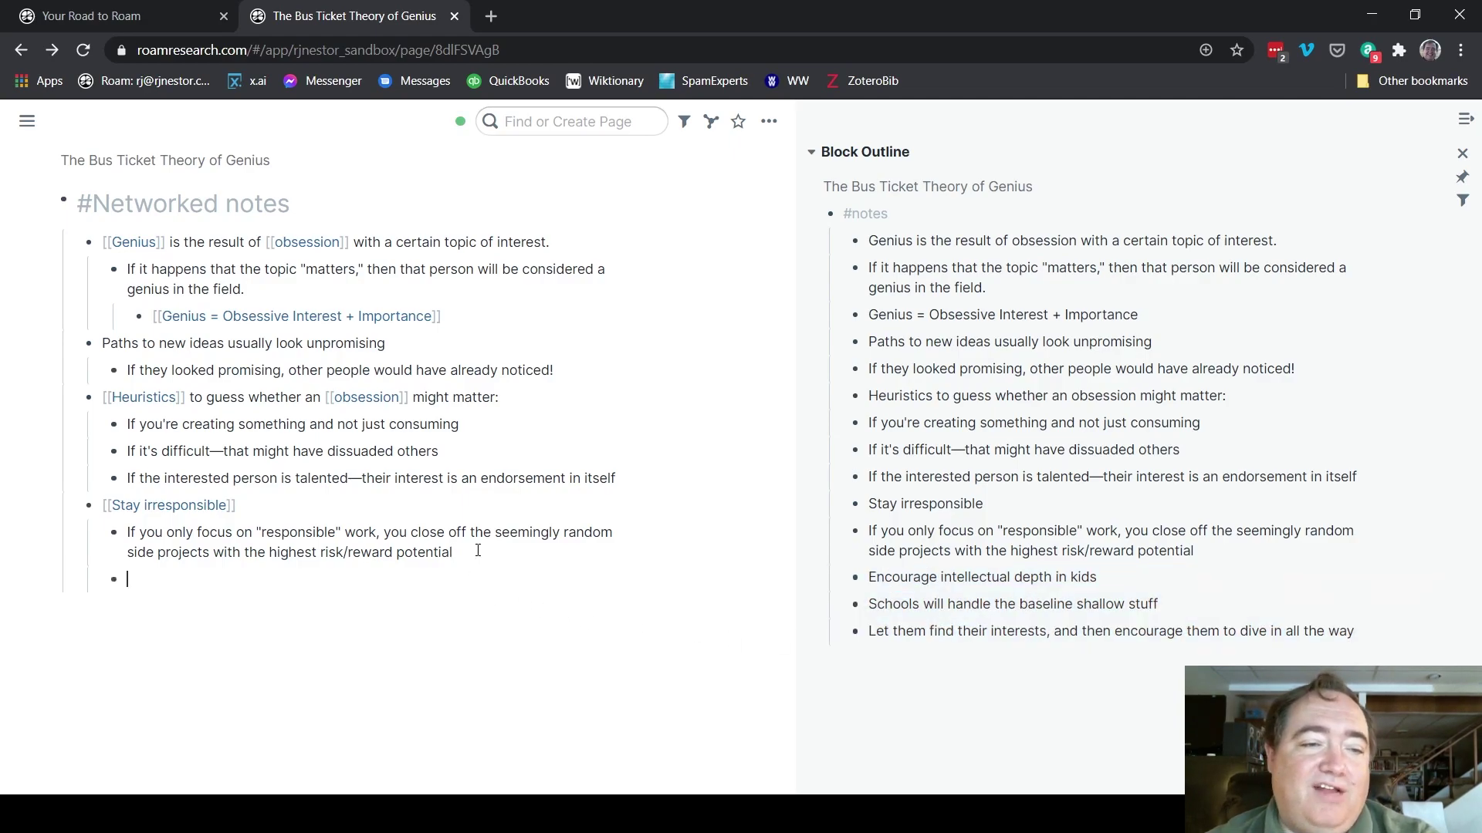
key(shift+Tab)
key(ctrl+v)
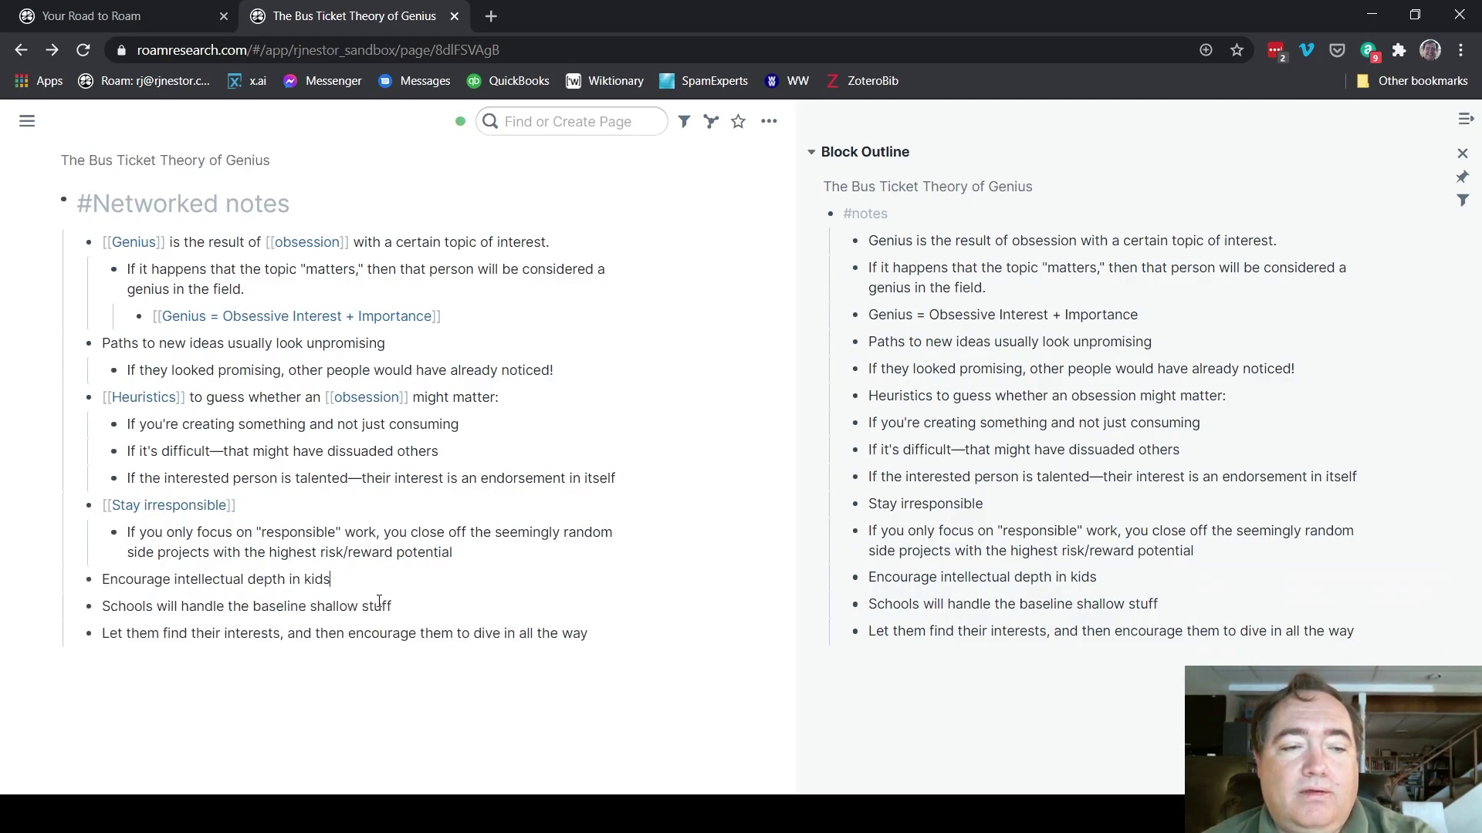
Nest the notes about schools and letting kids find their interests under "Encourage intellectual depth in kids"
key(shift+Up)
key(shift+Up)
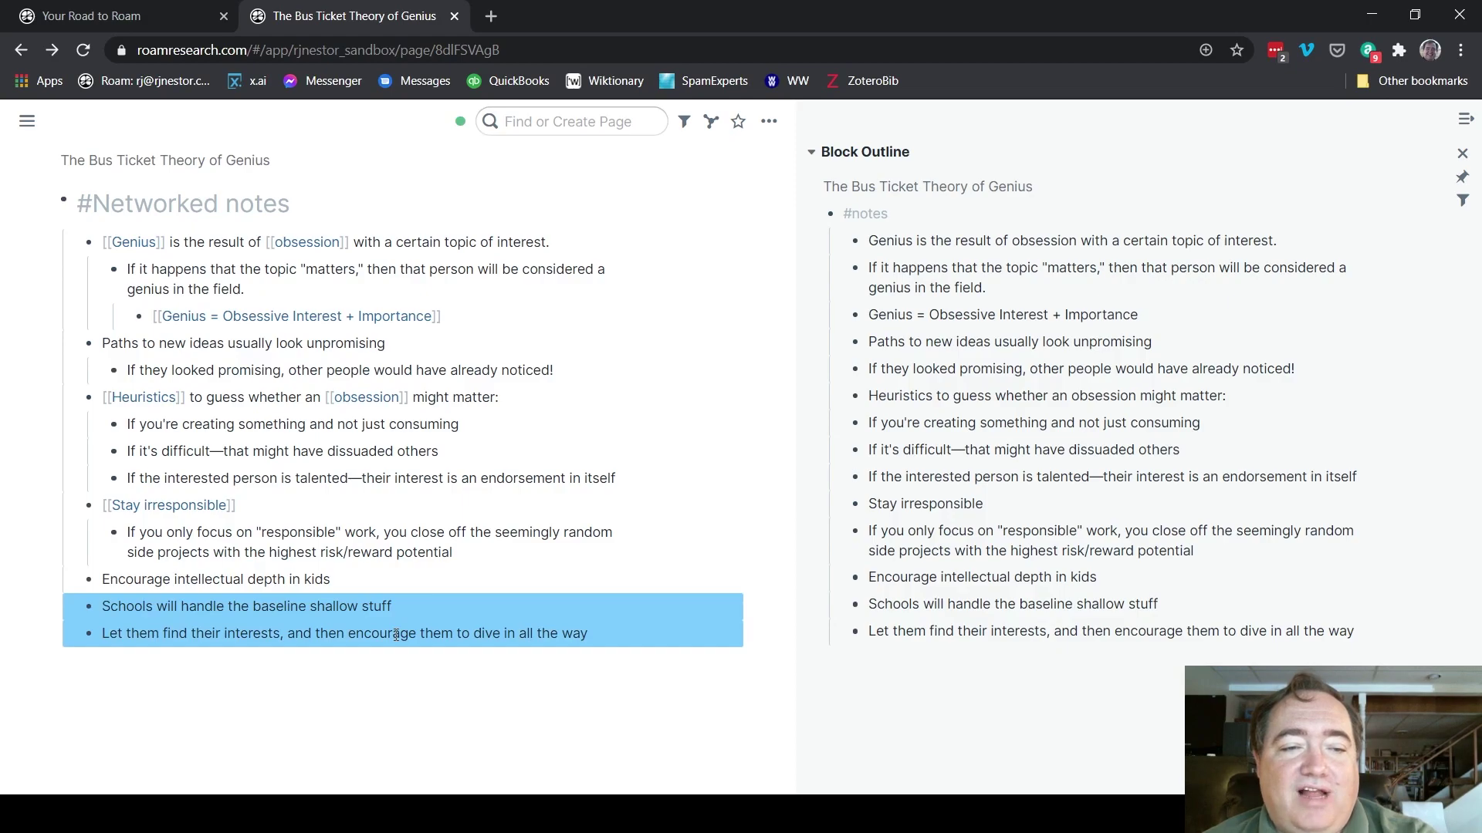
key(Tab)
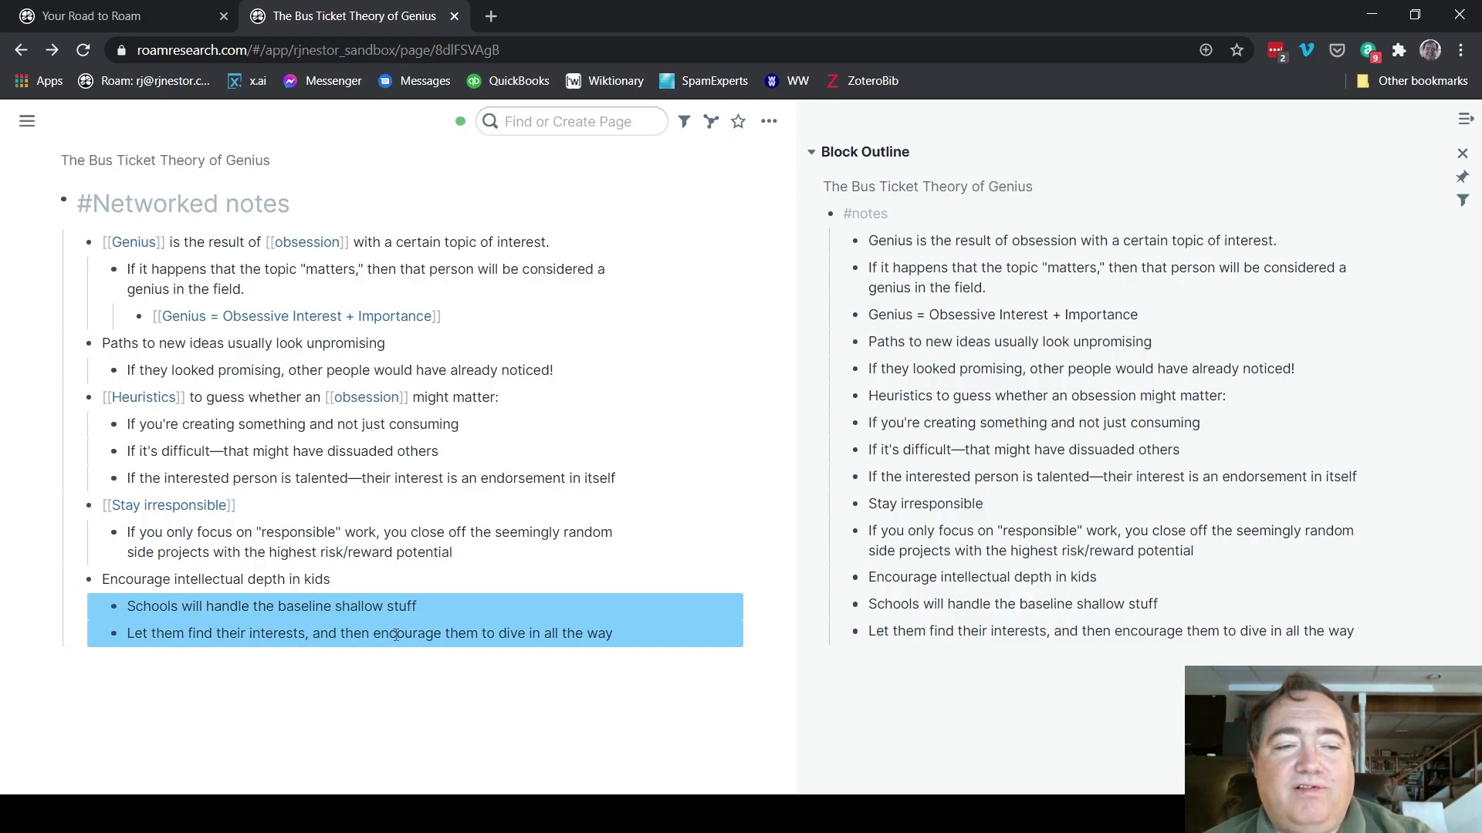
click(368, 666)
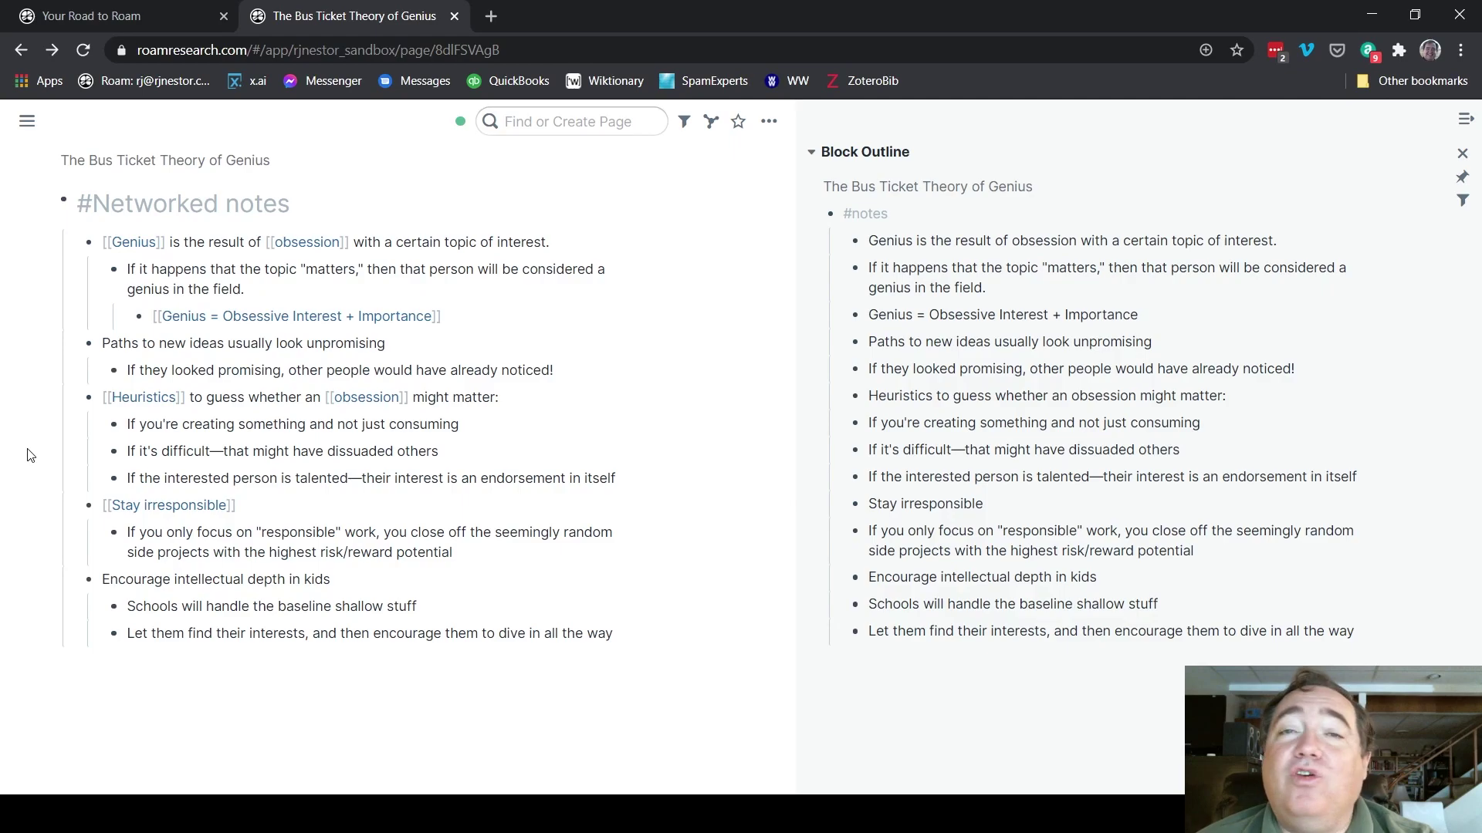
Open the obsession page to view its linked references, and return to the #Networked notes outline
click(330, 244)
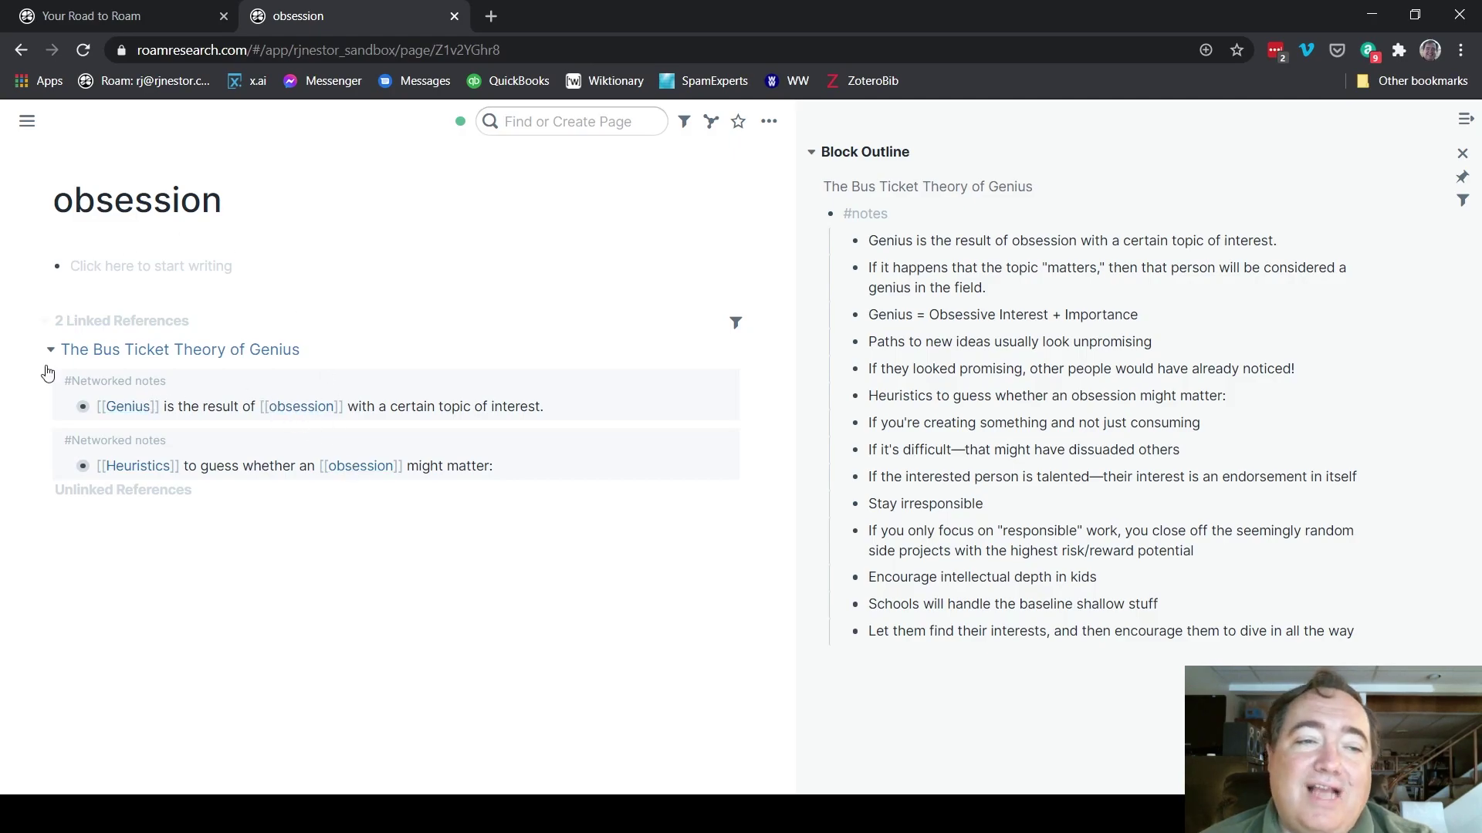
mouse_move(27, 120)
click(20, 49)
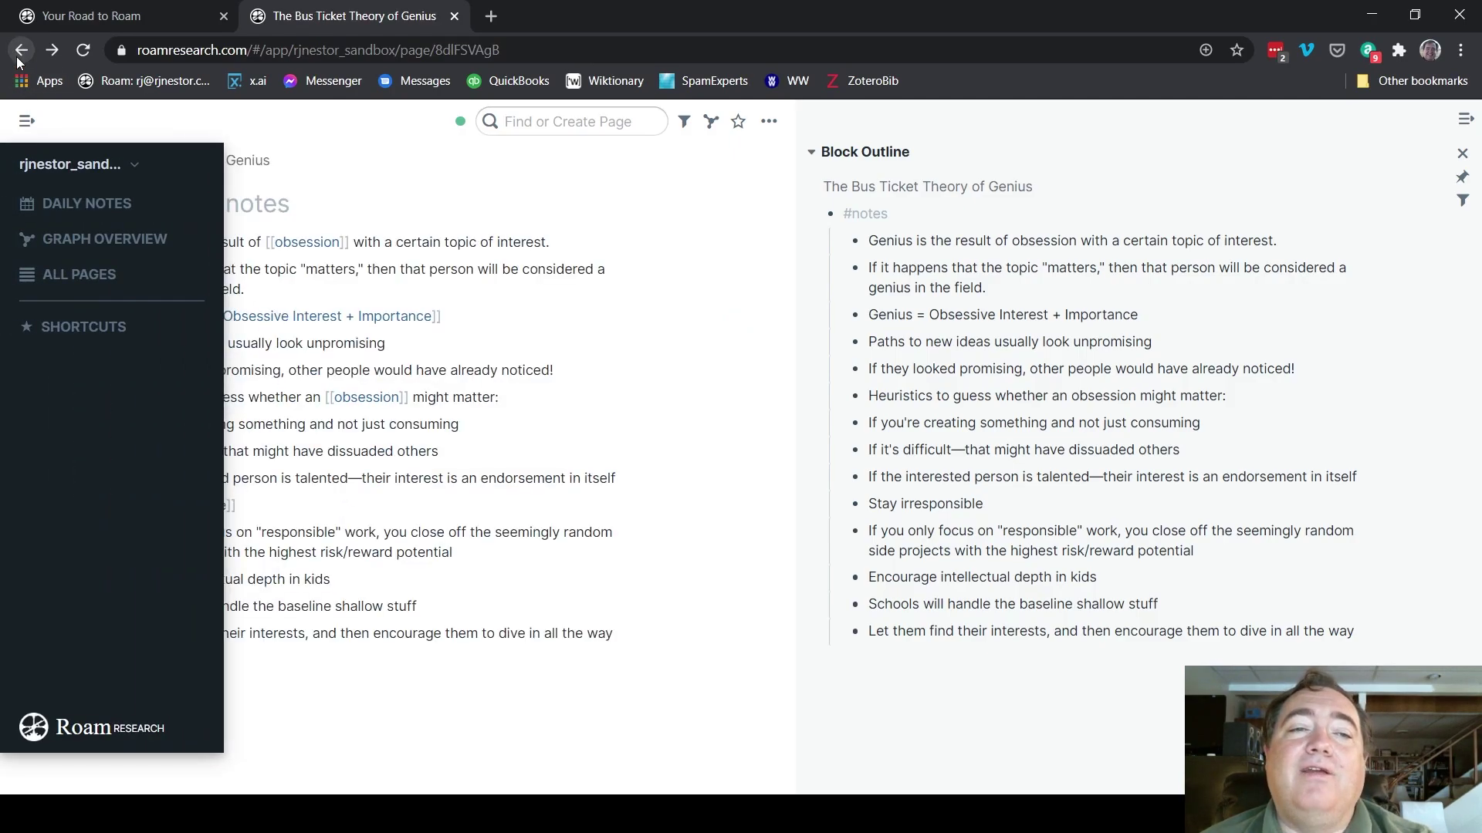